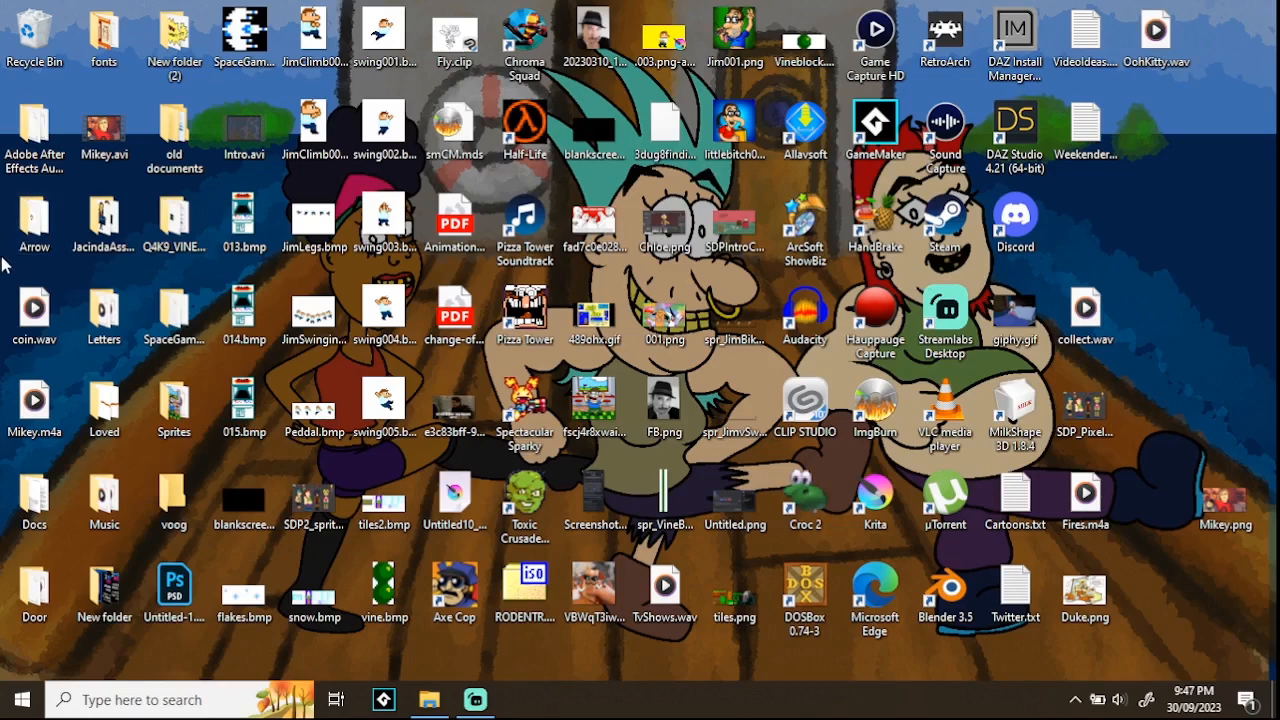
{"action": "left_click_drag", "start_coordinate": [7, 267], "coordinate": [1200, 197]}
{"action": "left_click", "coordinate": [1114, 238]}
{"action": "left_click_drag", "start_coordinate": [5, 258], "coordinate": [1111, 194]}
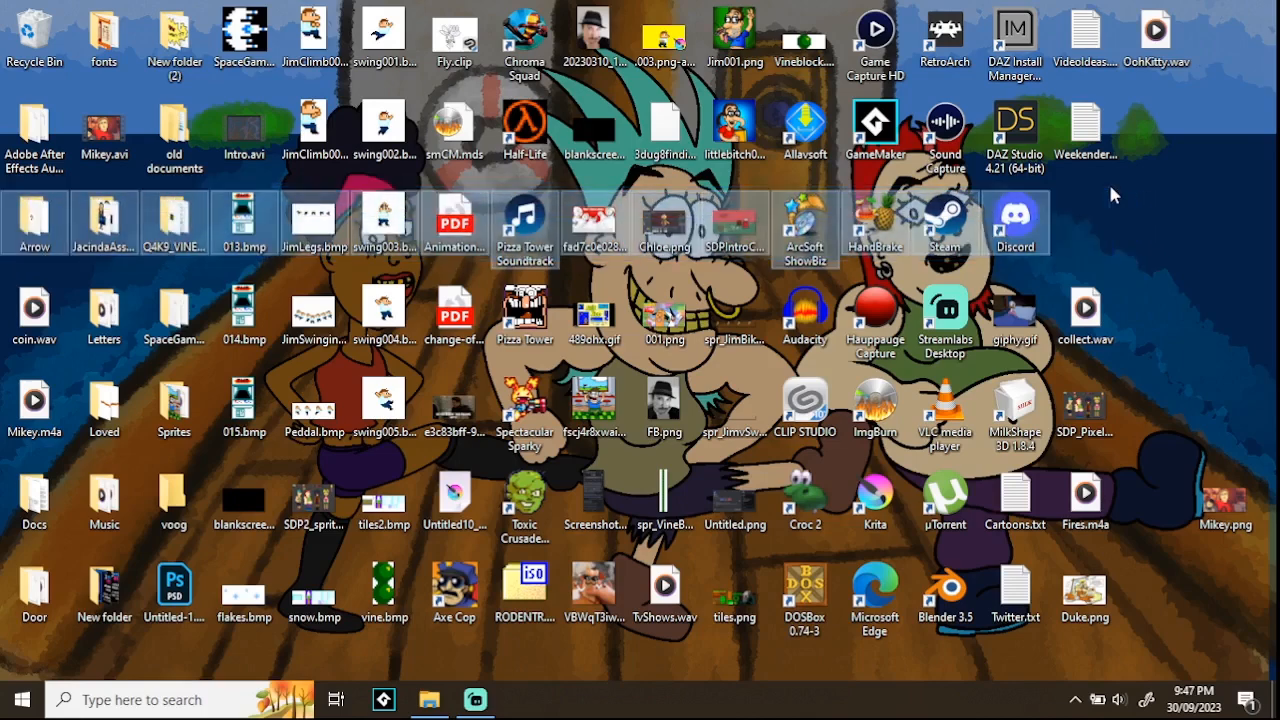
{"action": "left_click", "coordinate": [1111, 194]}
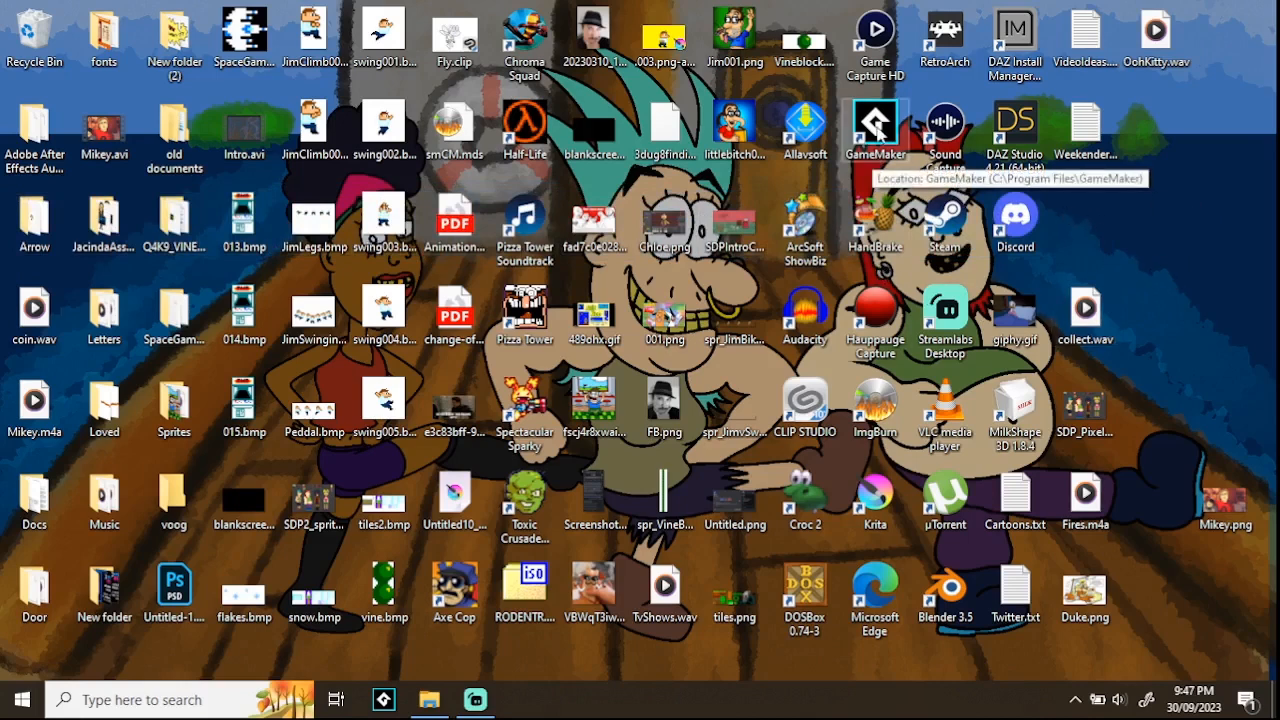
Step: Launch GameMaker from the desktop and start a new project of the Game type
{"action": "left_click", "coordinate": [878, 127]}
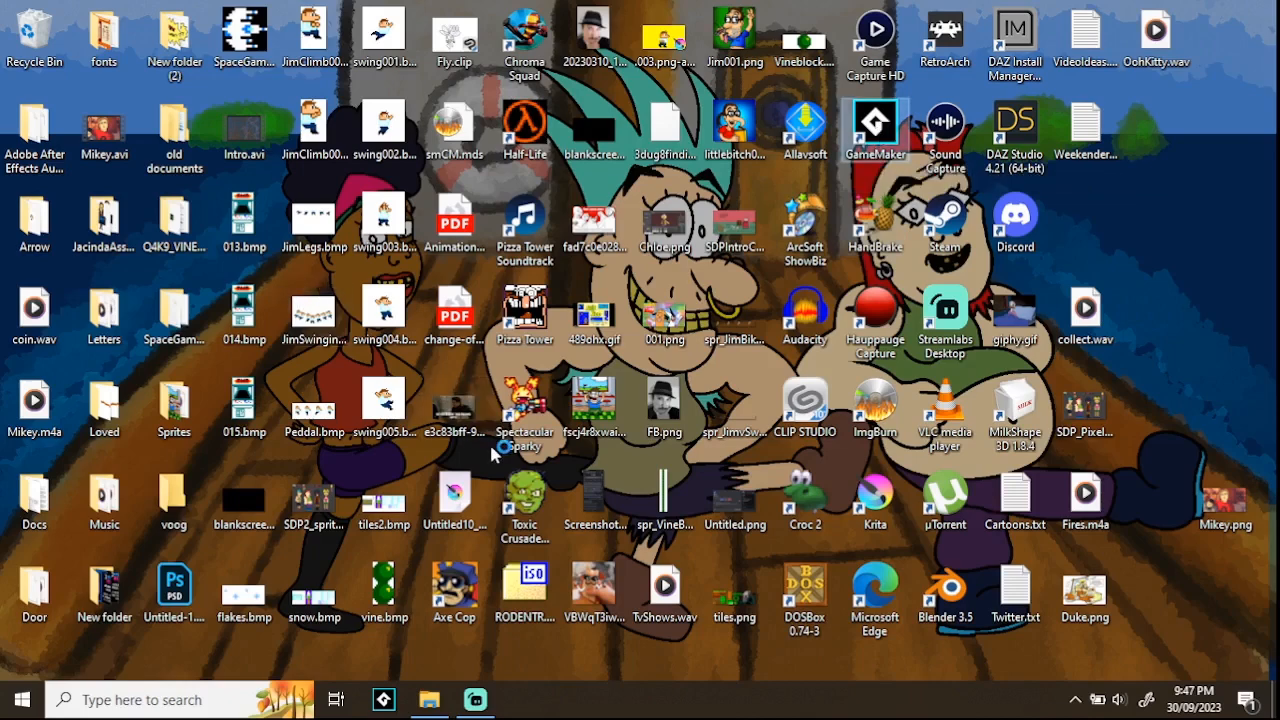
{"action": "double_click", "coordinate": [888, 140]}
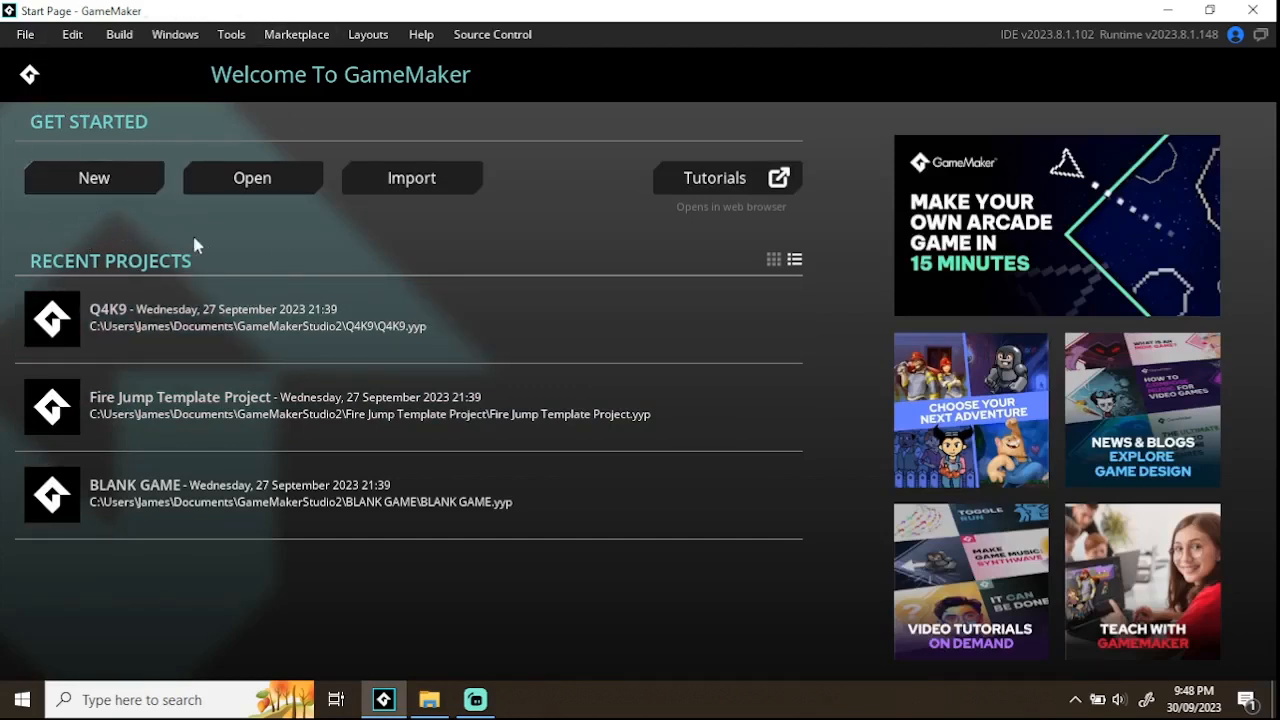
{"action": "left_click", "coordinate": [83, 174]}
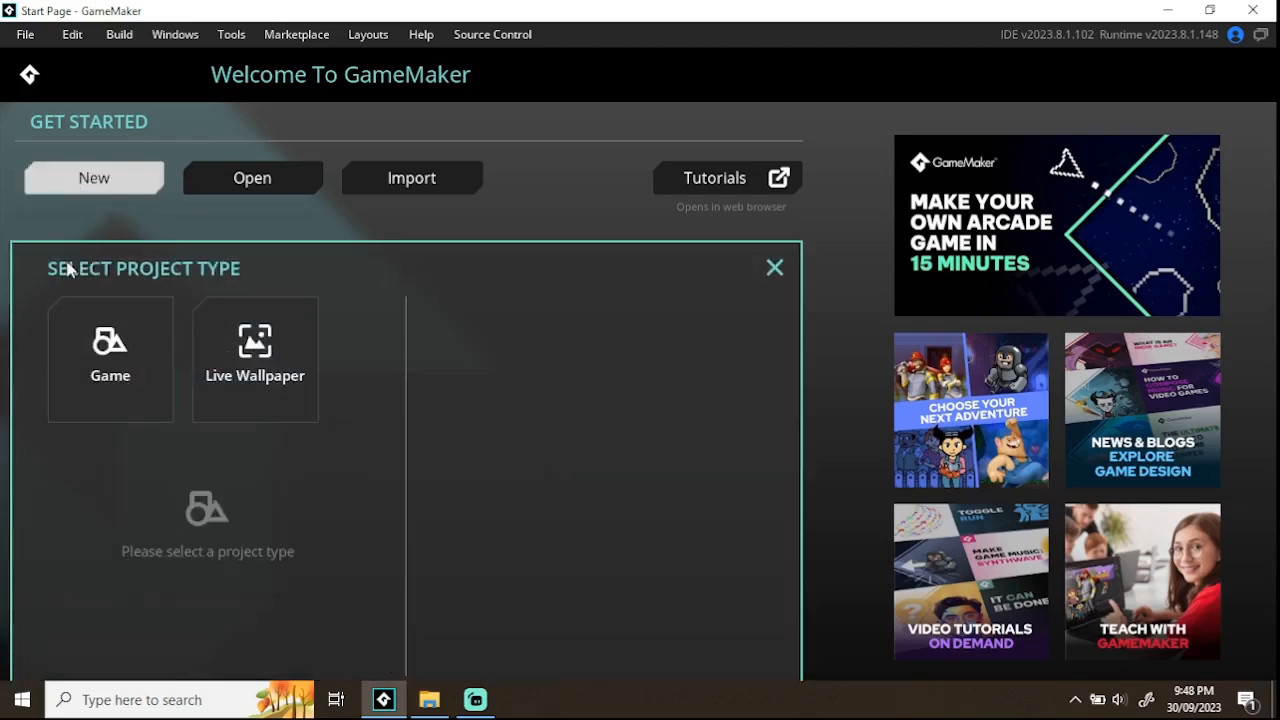
{"action": "left_click", "coordinate": [220, 352]}
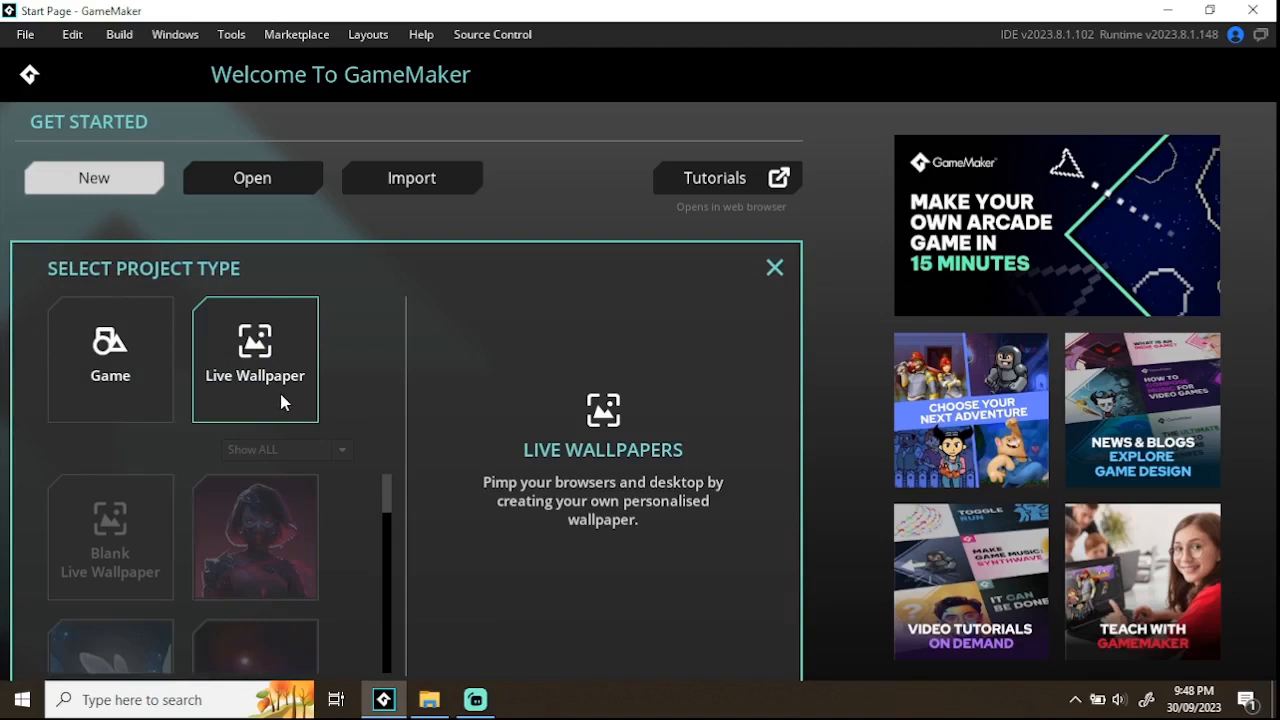
{"action": "left_click", "coordinate": [160, 378]}
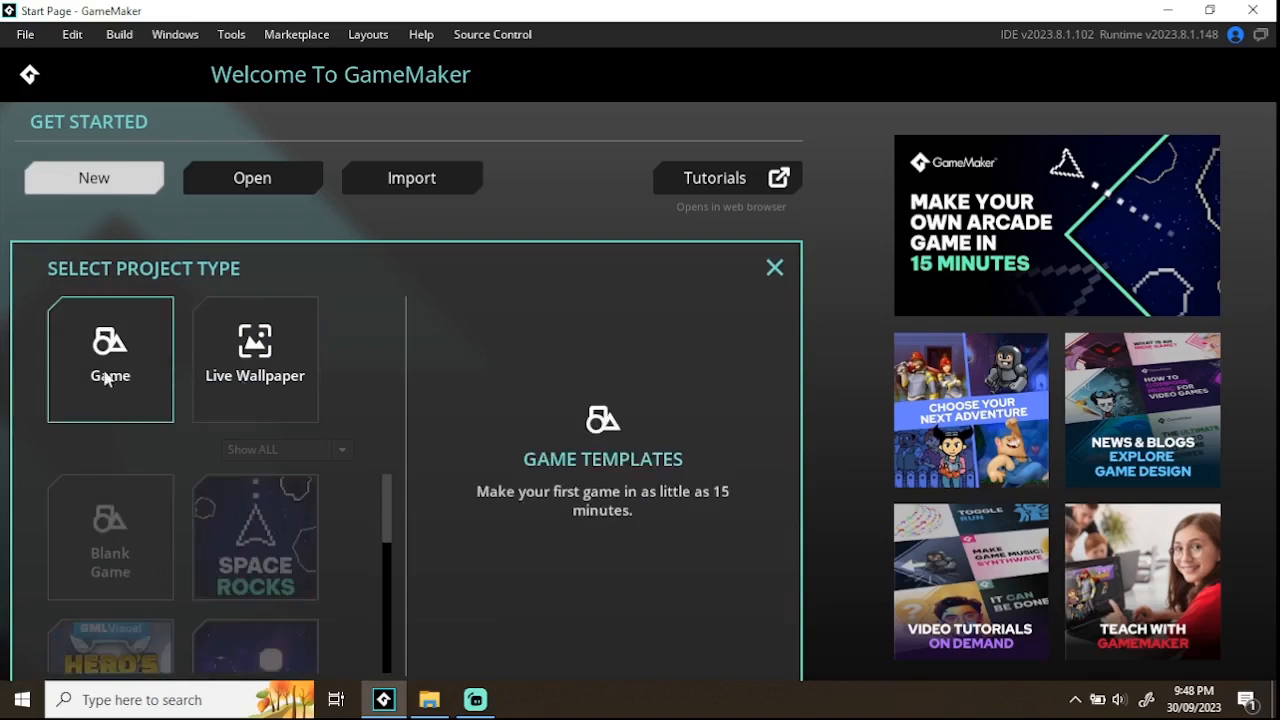
{"action": "left_click", "coordinate": [106, 370]}
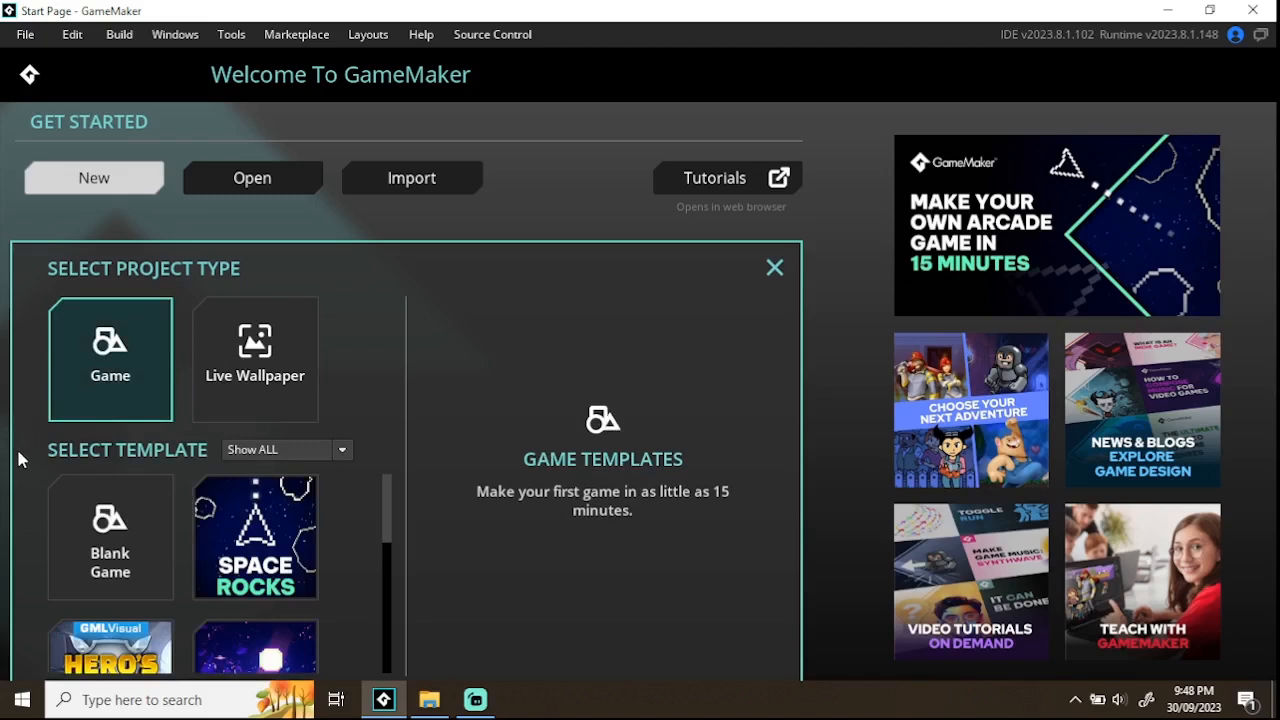
Step: Choose the Blank Game template for the new project
{"action": "left_click", "coordinate": [255, 537]}
{"action": "scroll", "coordinate": [342, 547], "scroll_direction": "down", "scroll_amount": 1}
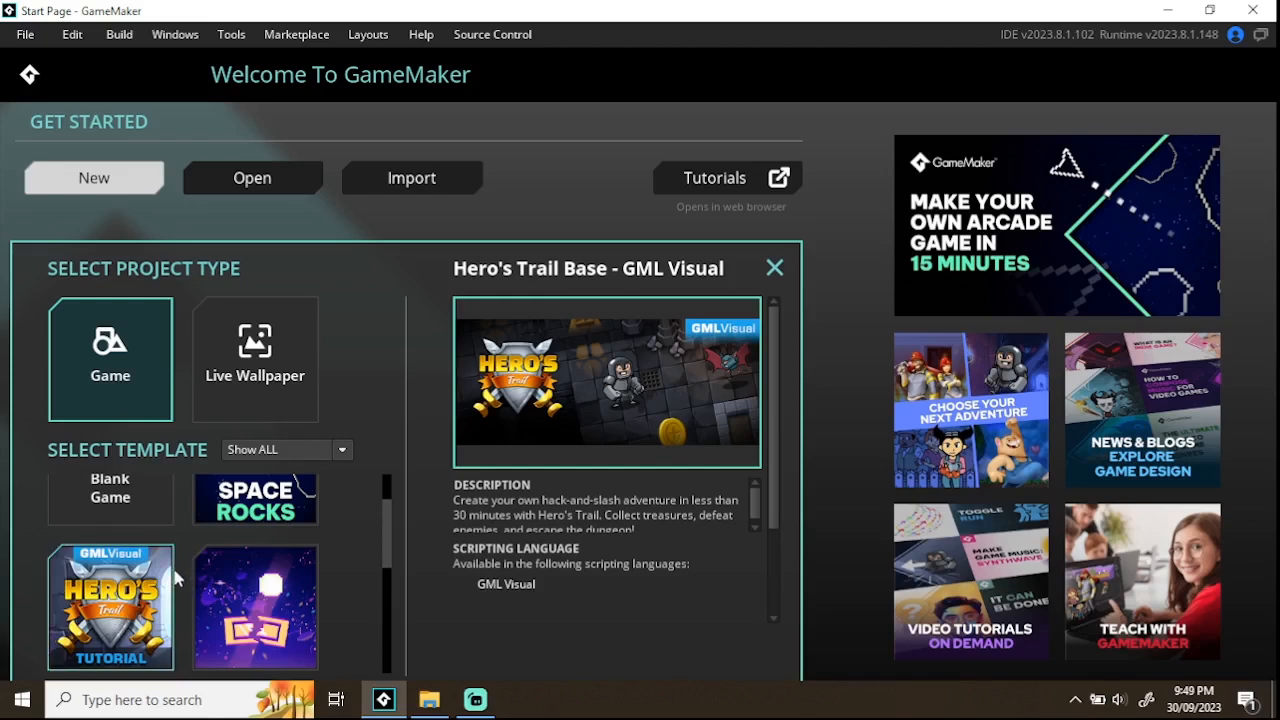
{"action": "scroll", "coordinate": [88, 610], "scroll_direction": "up", "scroll_amount": 1}
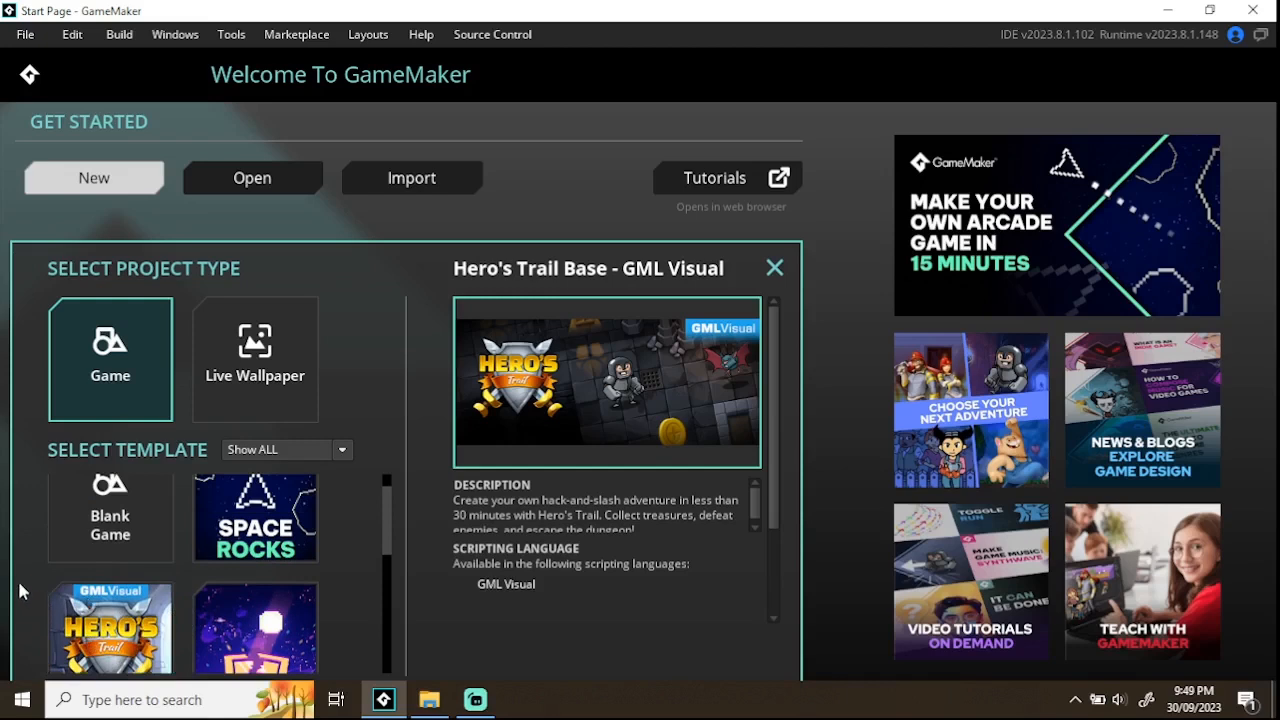
{"action": "left_click", "coordinate": [101, 512]}
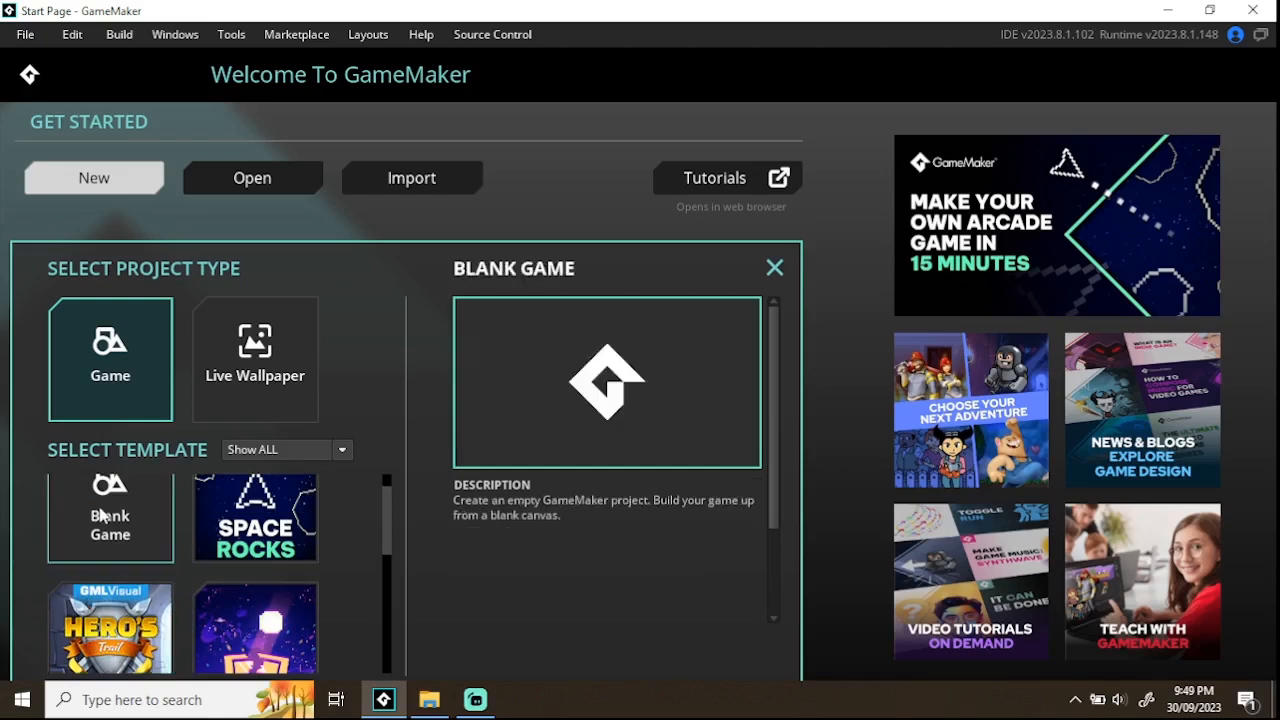
{"action": "scroll", "coordinate": [101, 512], "scroll_direction": "up", "scroll_amount": 1}
{"action": "left_click", "coordinate": [107, 555]}
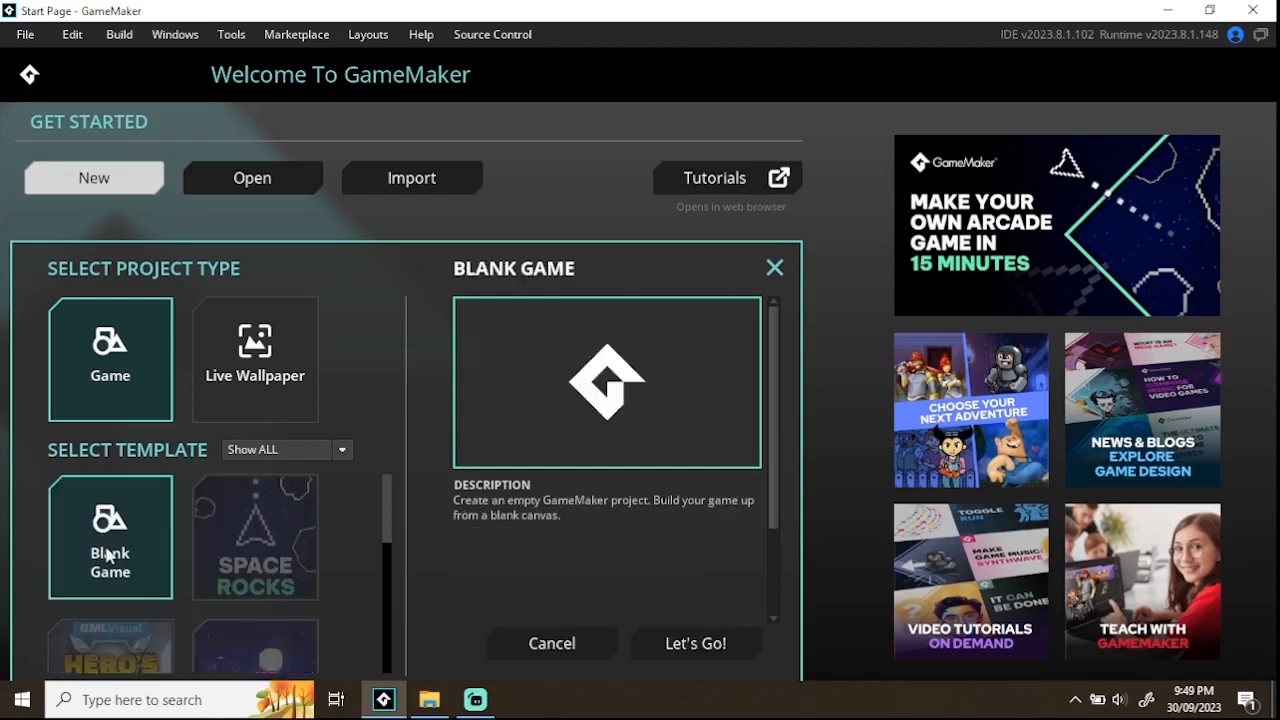
Step: Name the blank project Platformer and create it in the default location
{"action": "scroll", "coordinate": [646, 490], "scroll_direction": "down", "scroll_amount": 3}
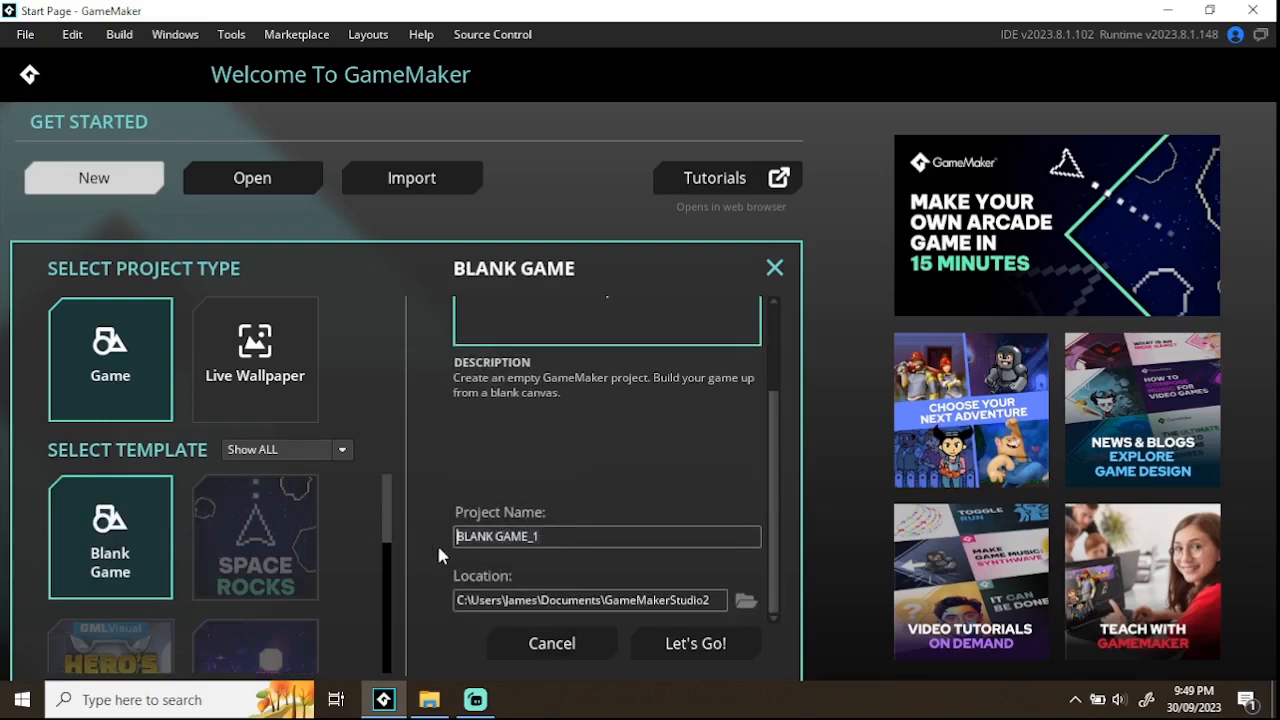
{"action": "key", "text": "ctrl+a"}
{"action": "type", "text": "Platformer"}
{"action": "left_click", "coordinate": [694, 646]}
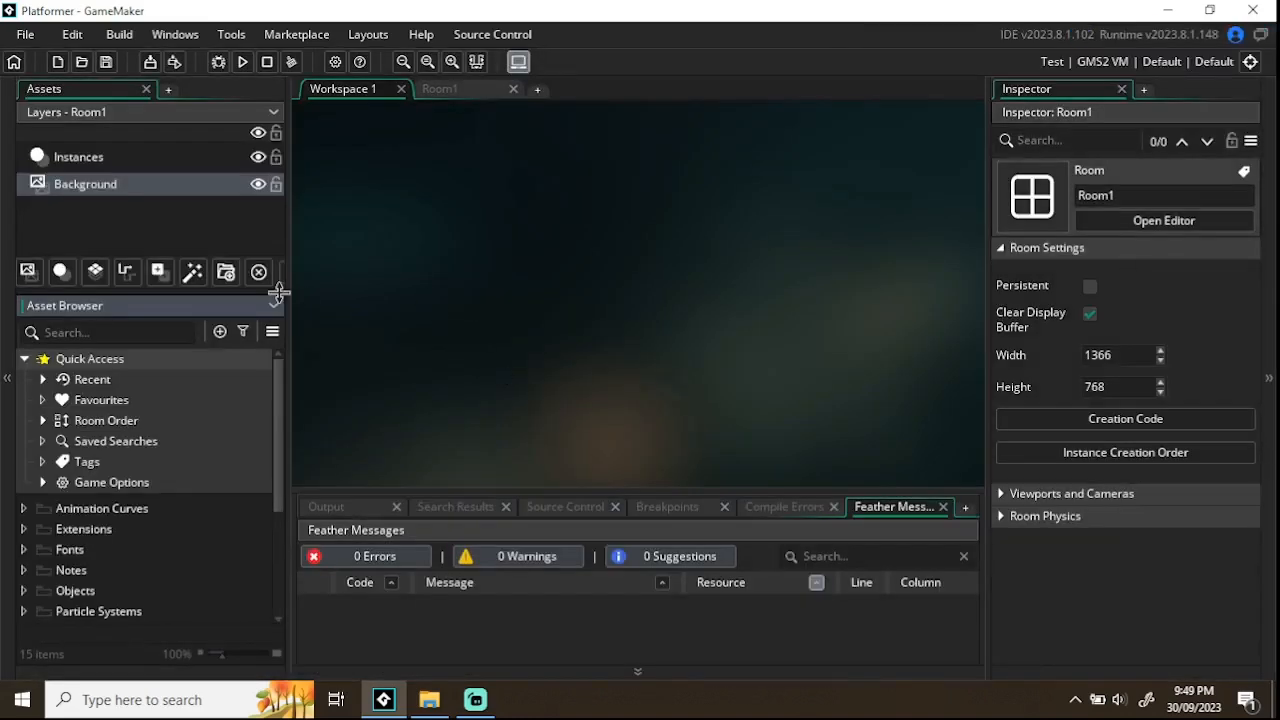
Step: Reset the workspace layout and swap the docks so Assets is left of the workspace and the Inspector right of it
{"action": "left_click", "coordinate": [371, 33]}
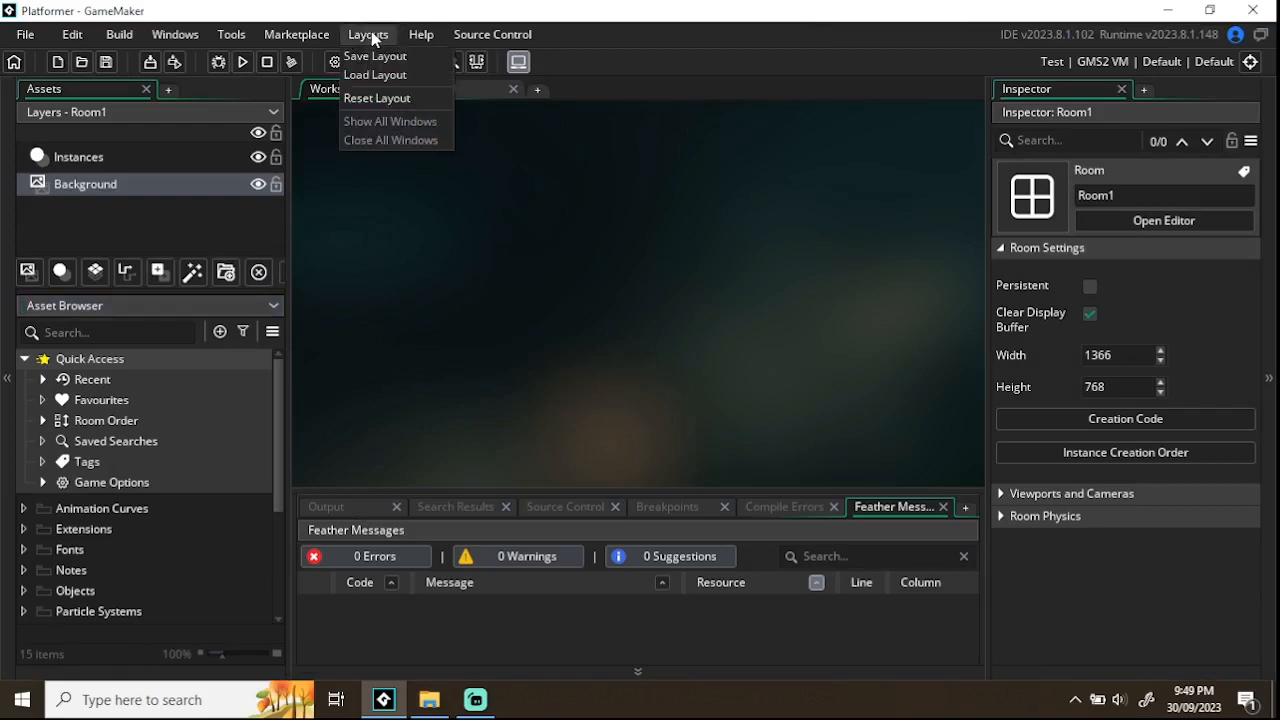
{"action": "left_click", "coordinate": [375, 98]}
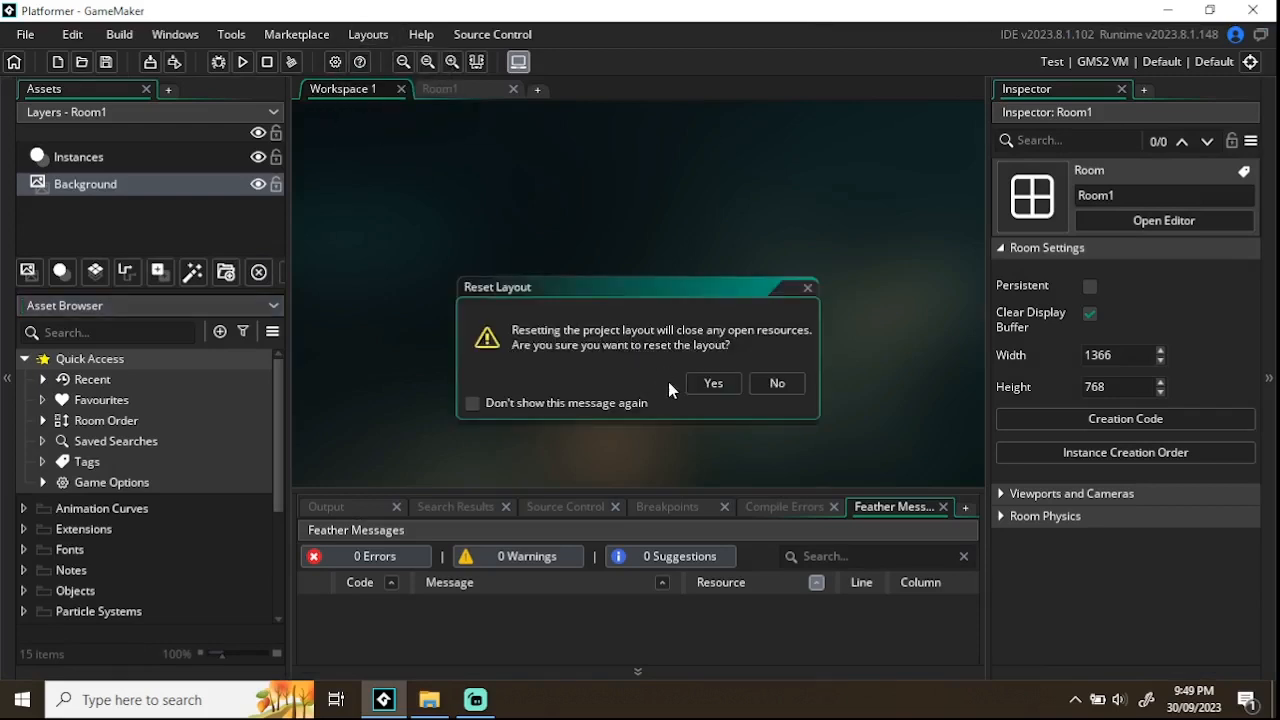
{"action": "left_click", "coordinate": [737, 388]}
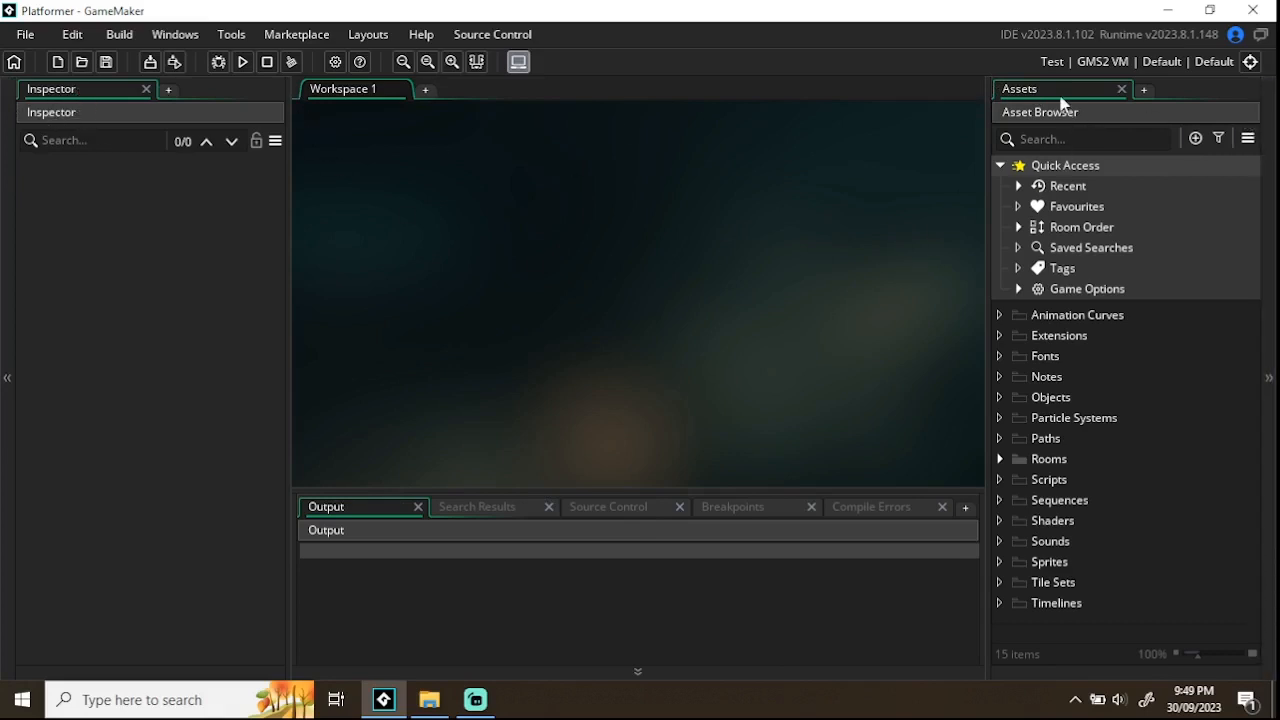
{"action": "left_click_drag", "start_coordinate": [1061, 98], "coordinate": [217, 96]}
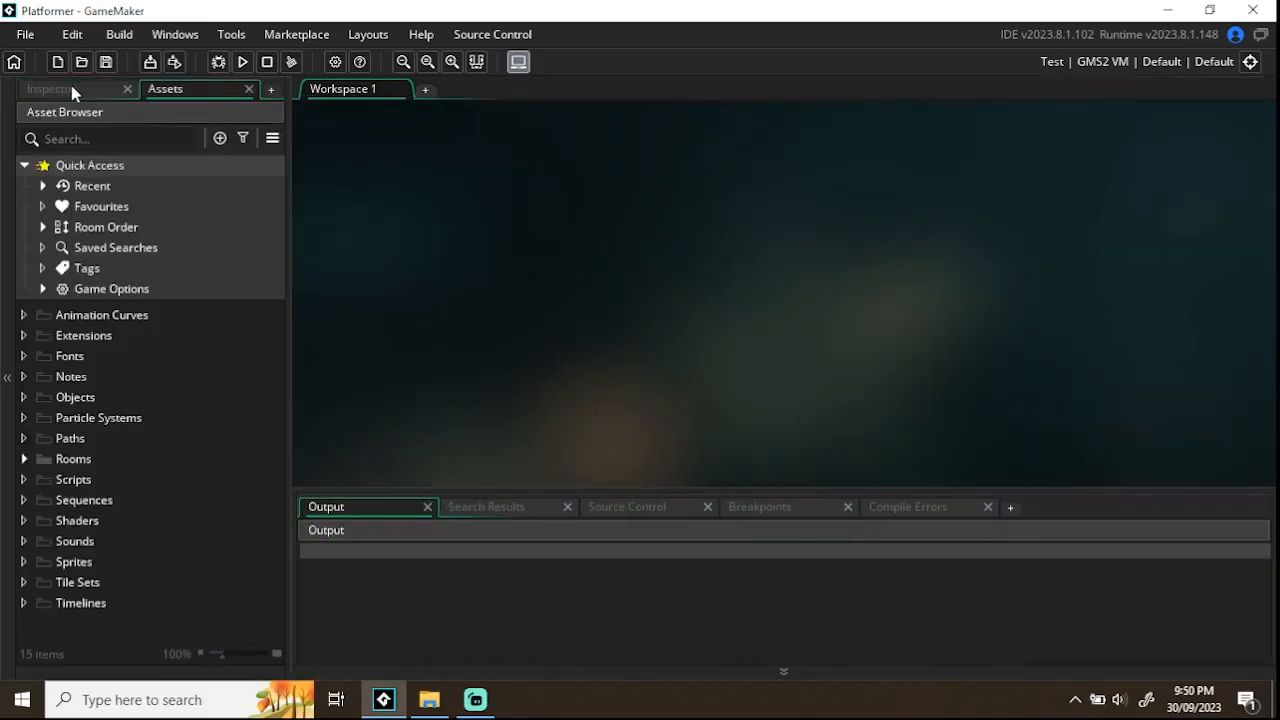
{"action": "left_click_drag", "start_coordinate": [64, 94], "coordinate": [1260, 132]}
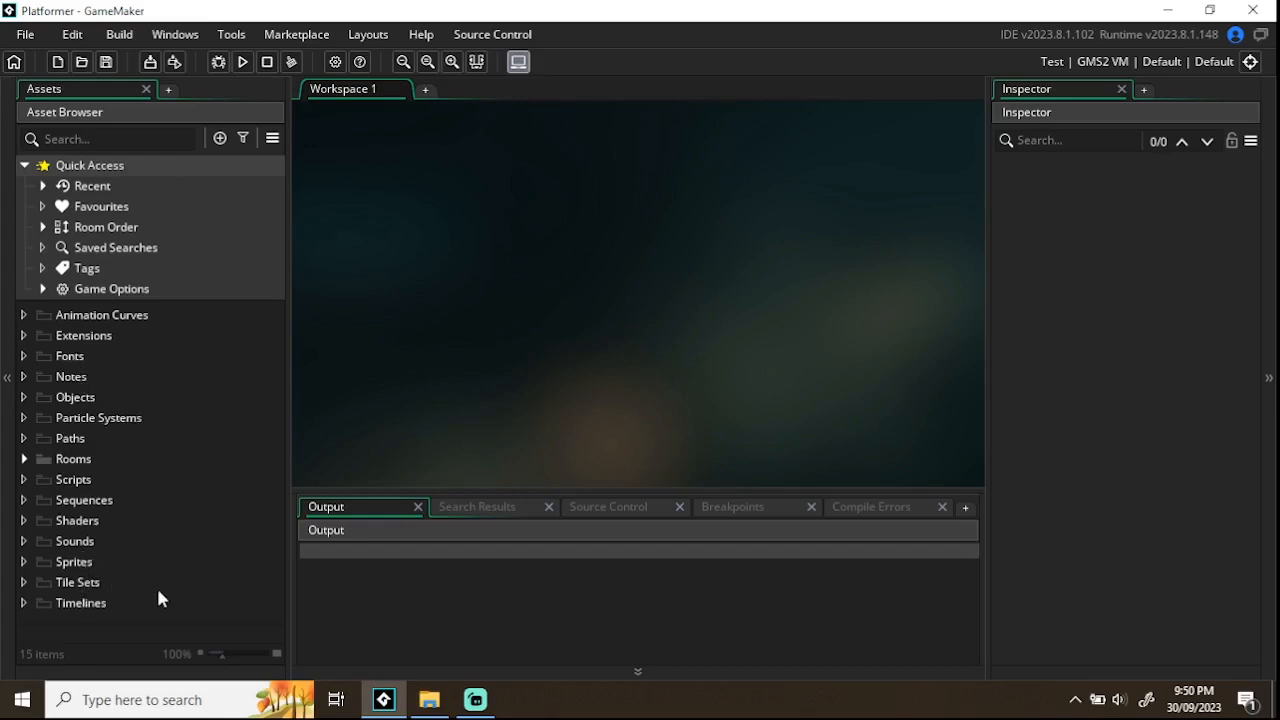
{"action": "left_click", "coordinate": [76, 565]}
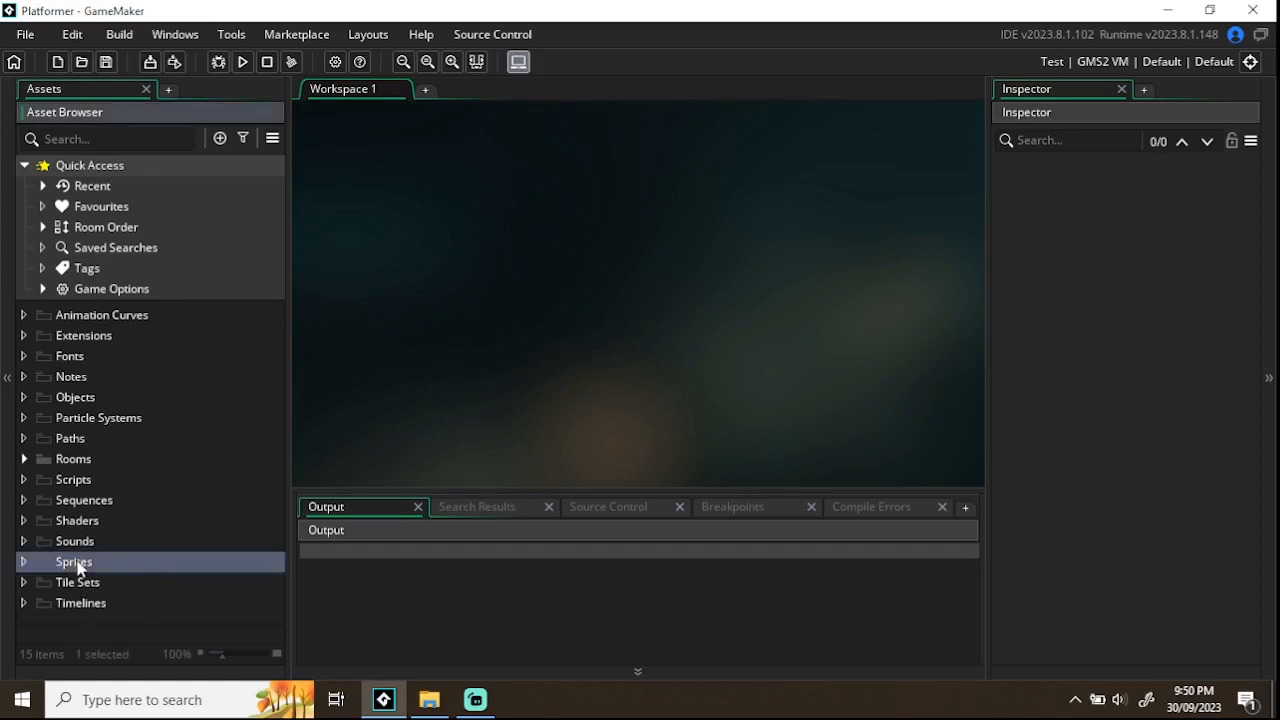
{"action": "left_click", "coordinate": [77, 462]}
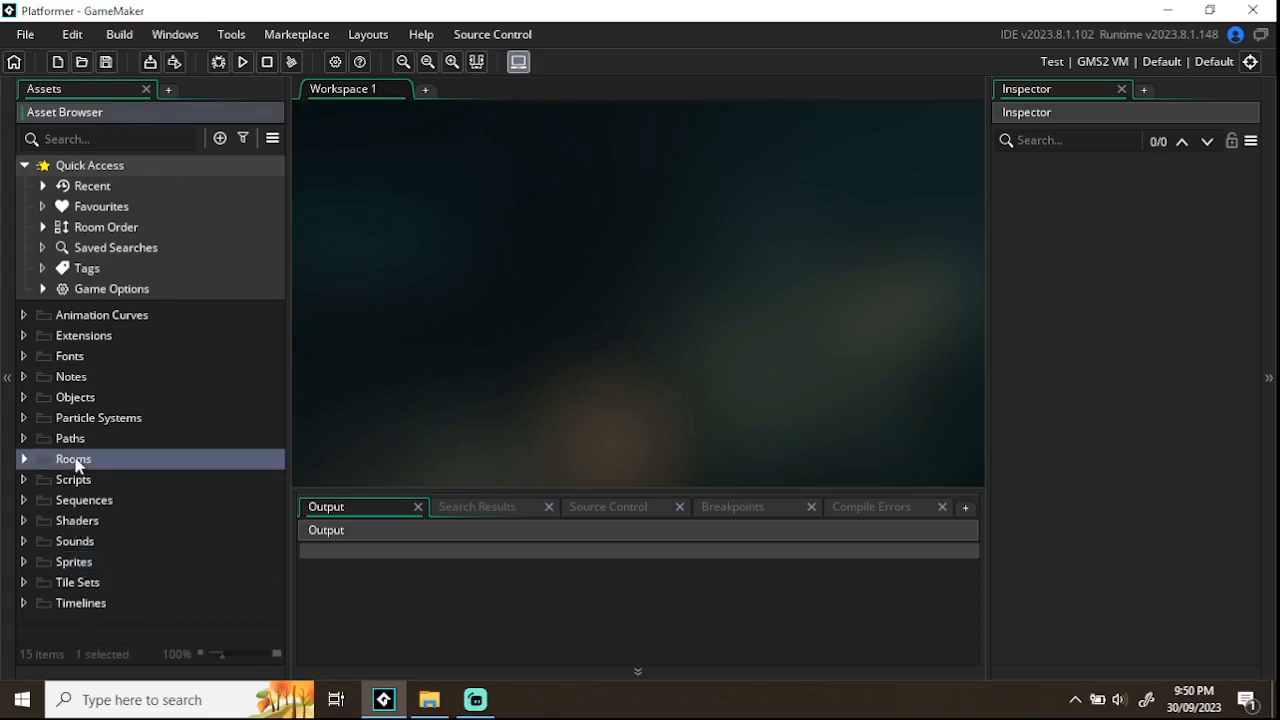
{"action": "left_click", "coordinate": [86, 400]}
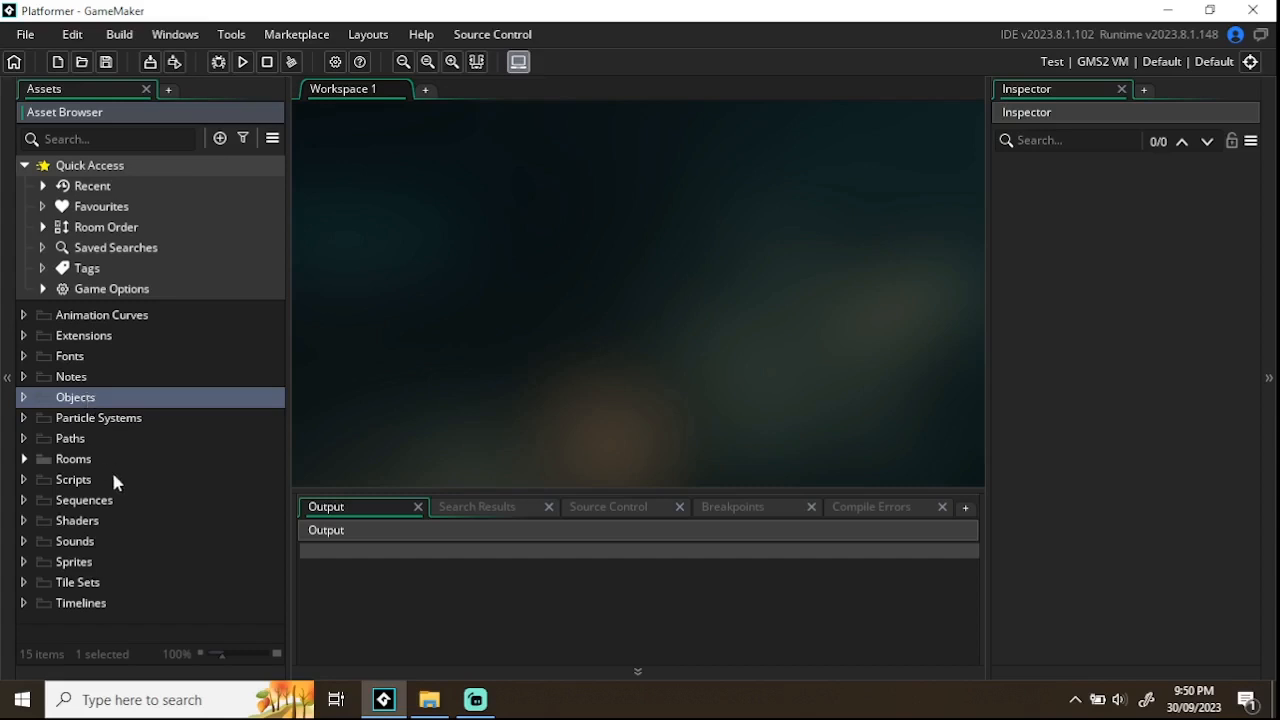
{"action": "left_click", "coordinate": [72, 543]}
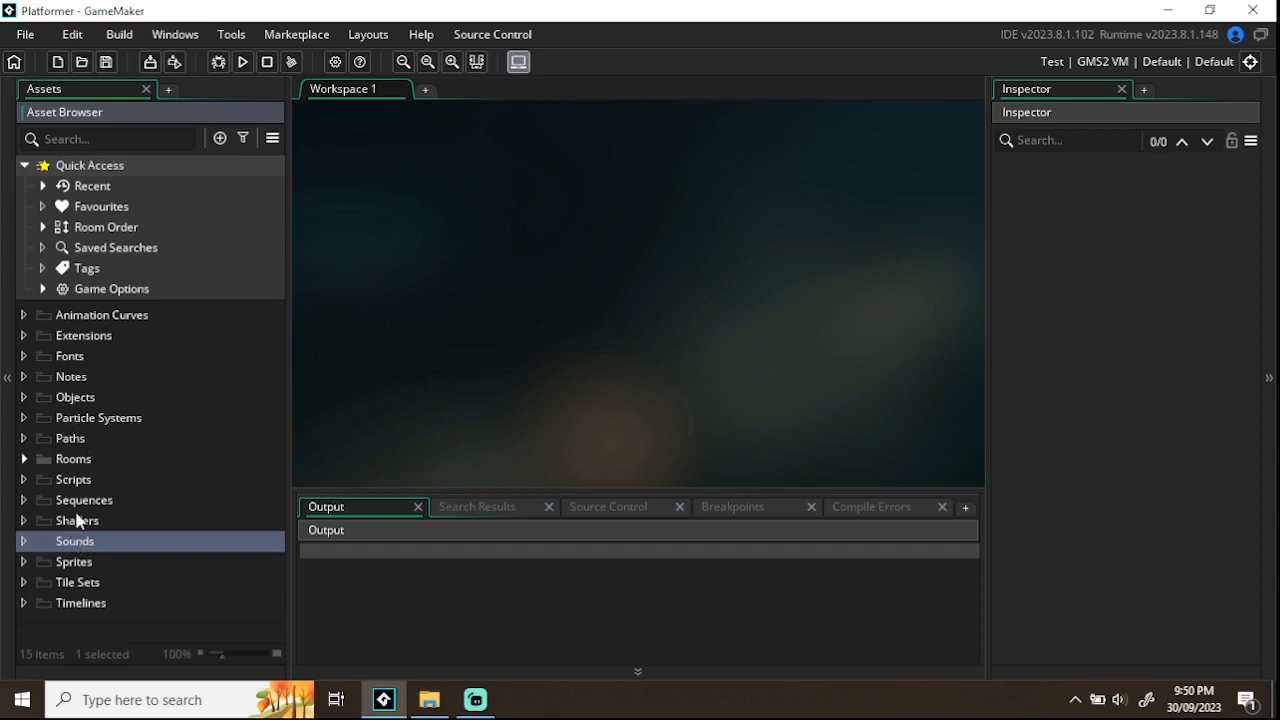
{"action": "left_click", "coordinate": [70, 482]}
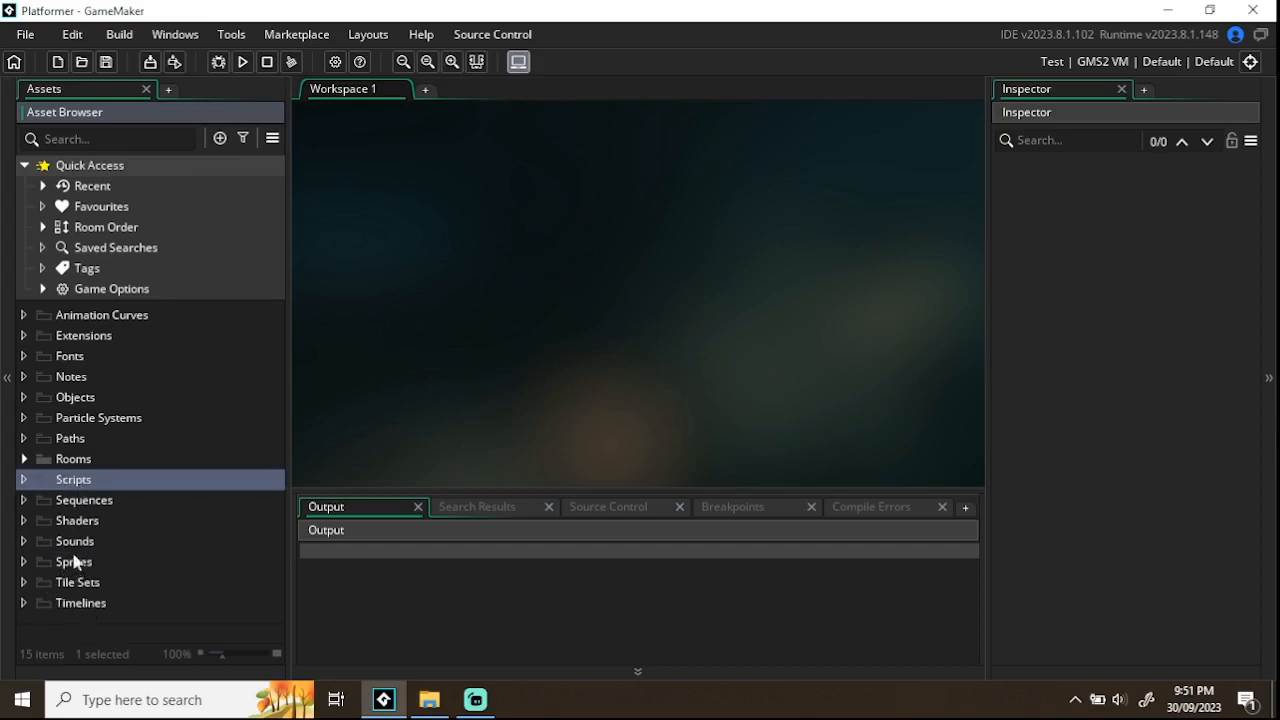
Step: Expand the Rooms group in the Asset Browser and open Room1 in the room editor
{"action": "left_click", "coordinate": [70, 459]}
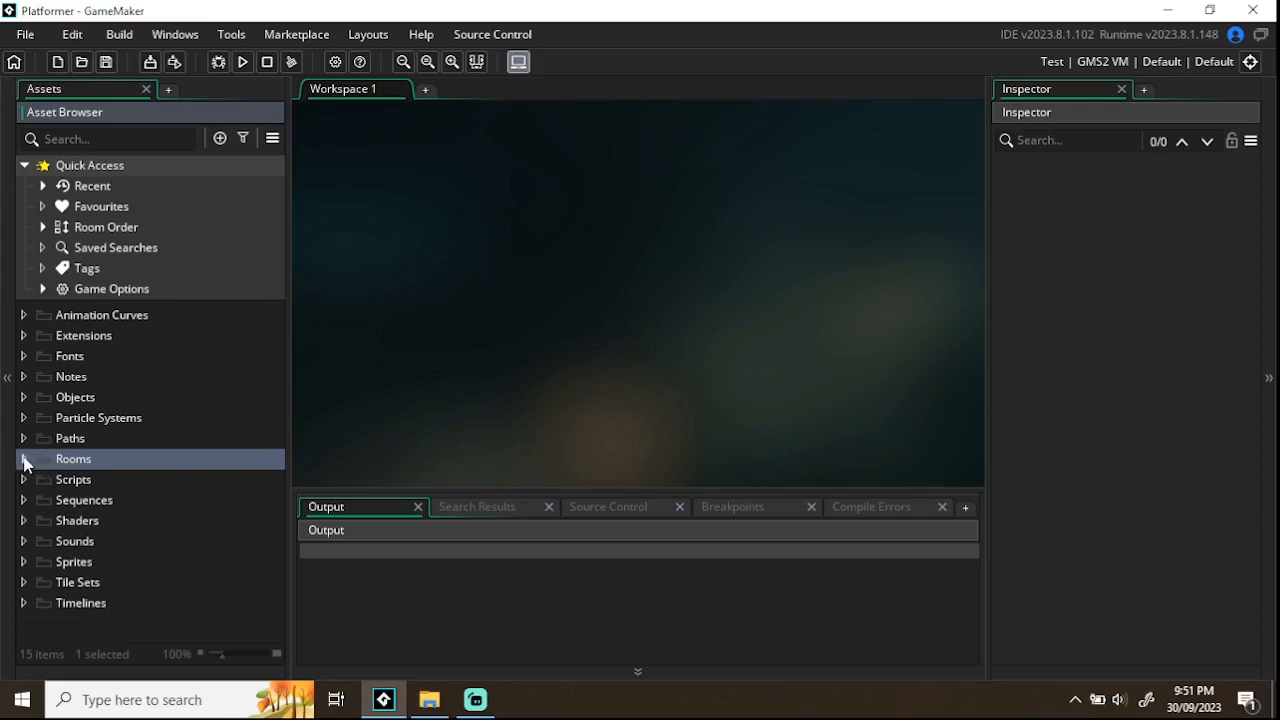
{"action": "left_click", "coordinate": [24, 459]}
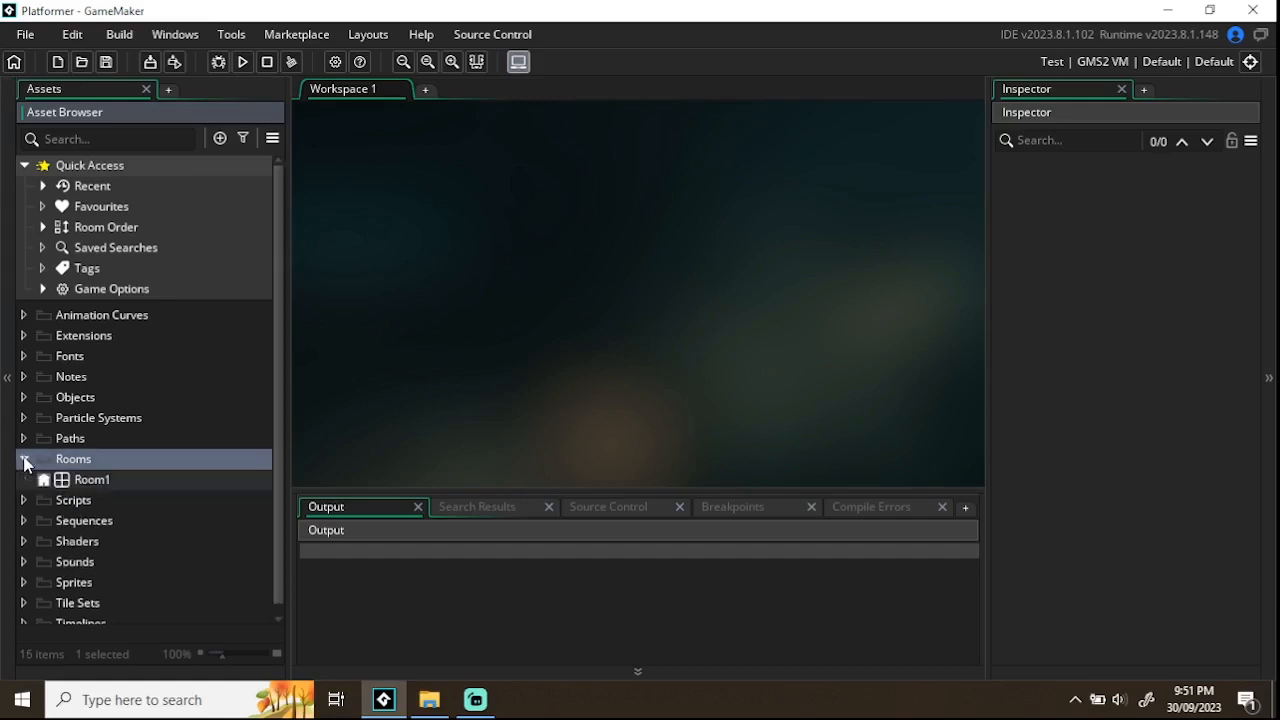
{"action": "double_click", "coordinate": [98, 483]}
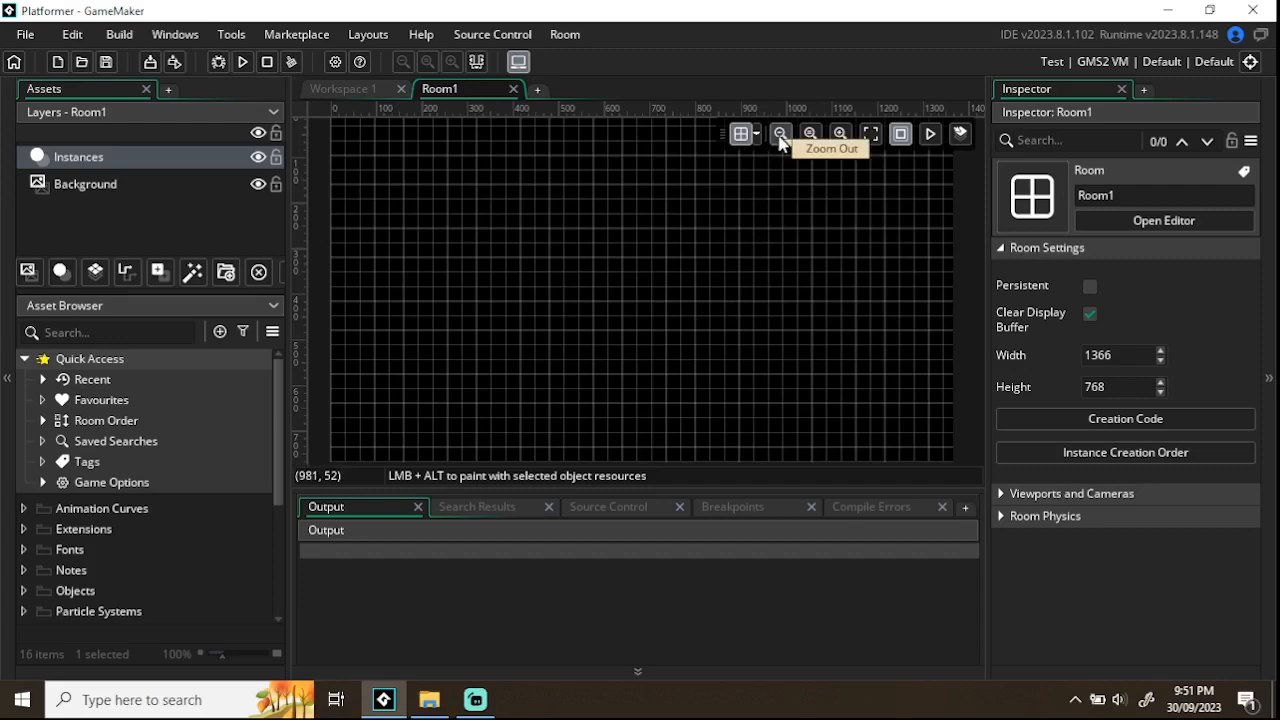
Step: Examine the Room1 grid at several zoom levels, from close up to the whole room
{"action": "left_click", "coordinate": [781, 134]}
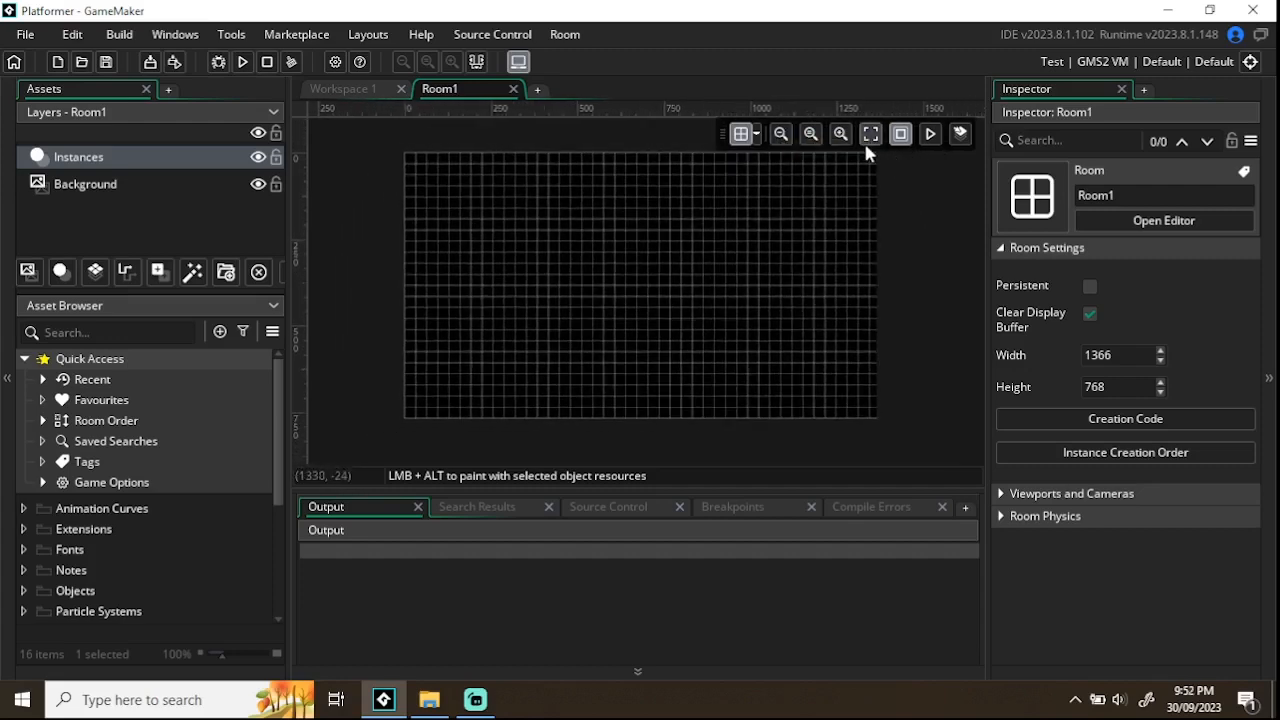
{"action": "left_click", "coordinate": [841, 134]}
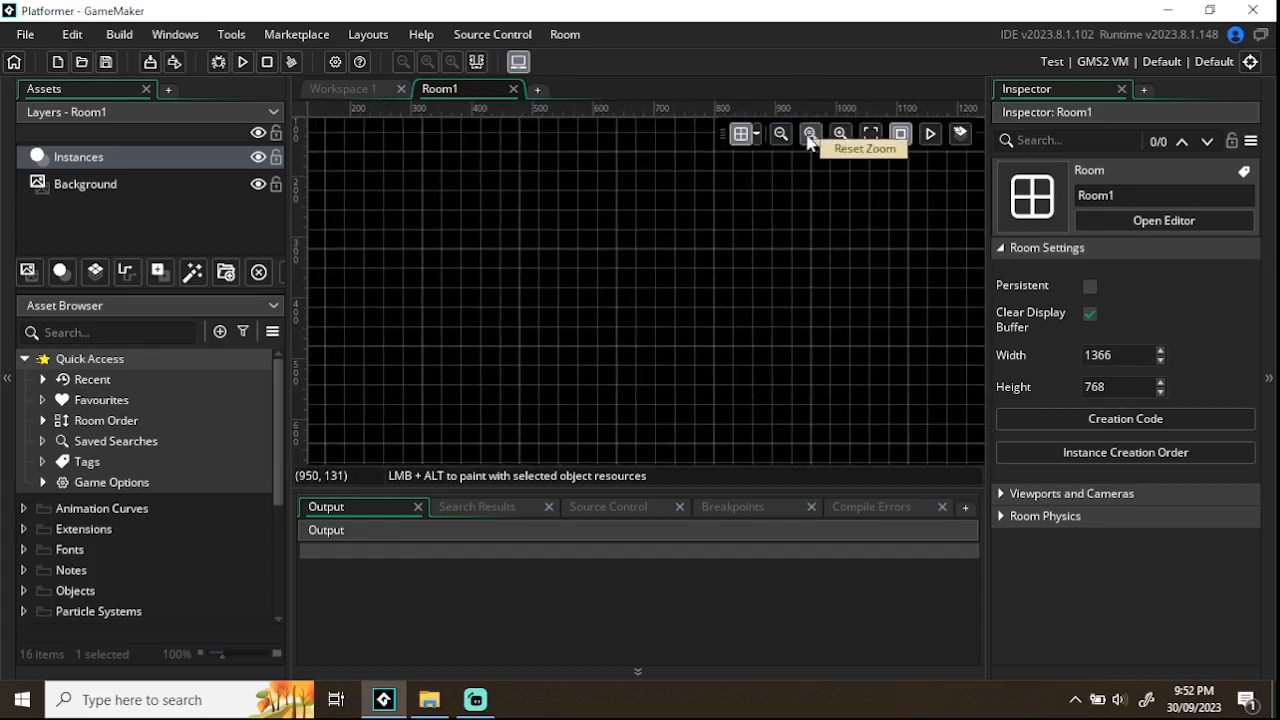
{"action": "left_click", "coordinate": [809, 135]}
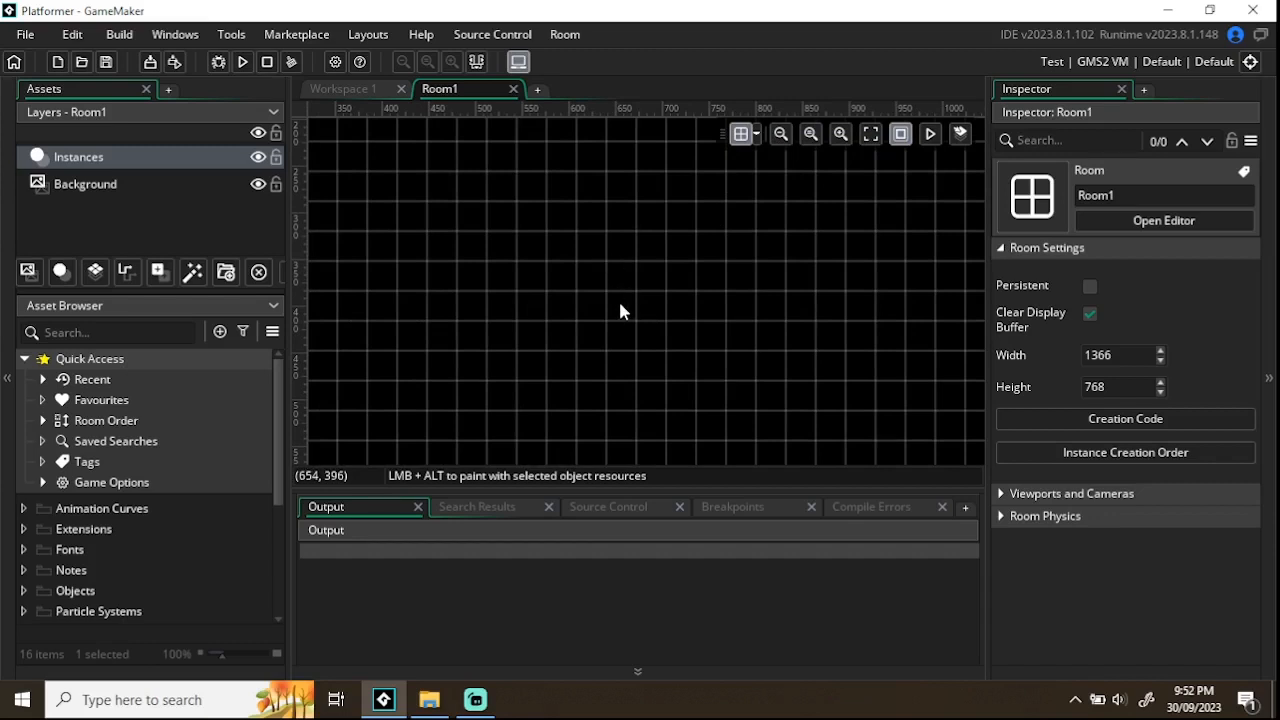
{"action": "scroll", "coordinate": [621, 310], "scroll_direction": "down", "scroll_amount": 4, "text": "ctrl"}
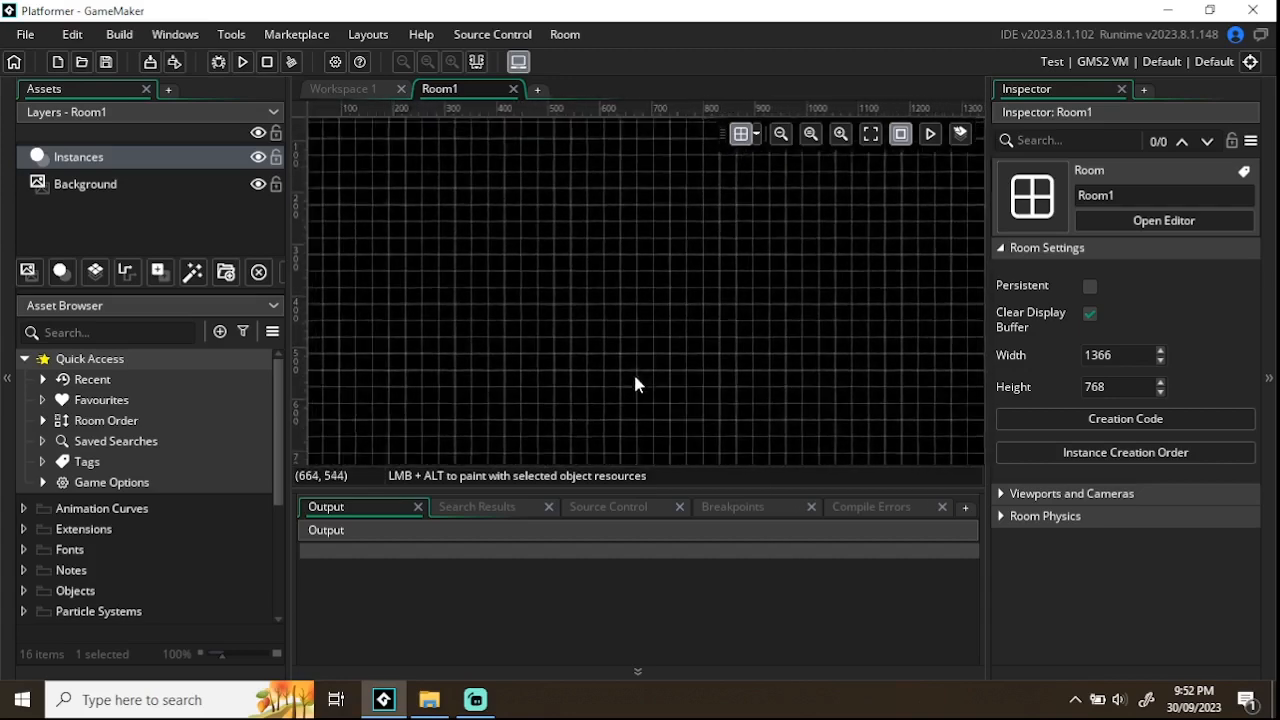
{"action": "scroll", "coordinate": [635, 385], "scroll_direction": "down", "scroll_amount": 2, "text": "ctrl"}
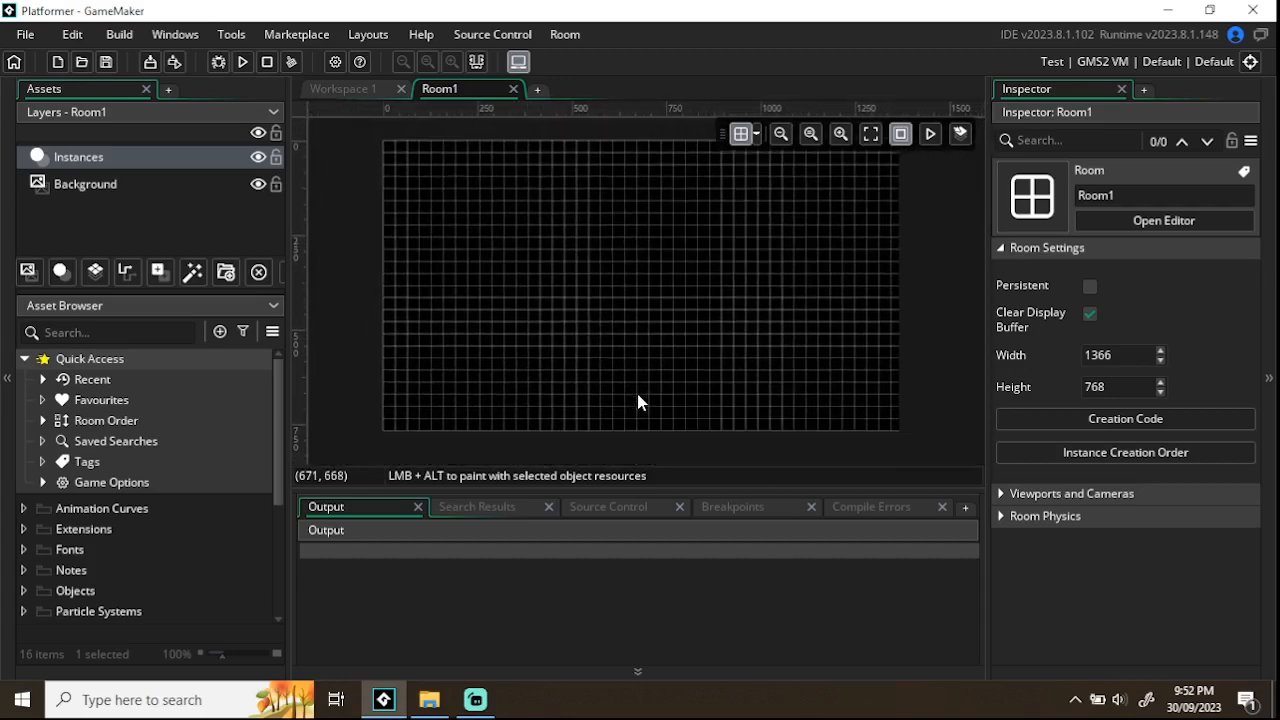
{"action": "scroll", "coordinate": [636, 392], "scroll_direction": "up", "scroll_amount": 3, "text": "ctrl"}
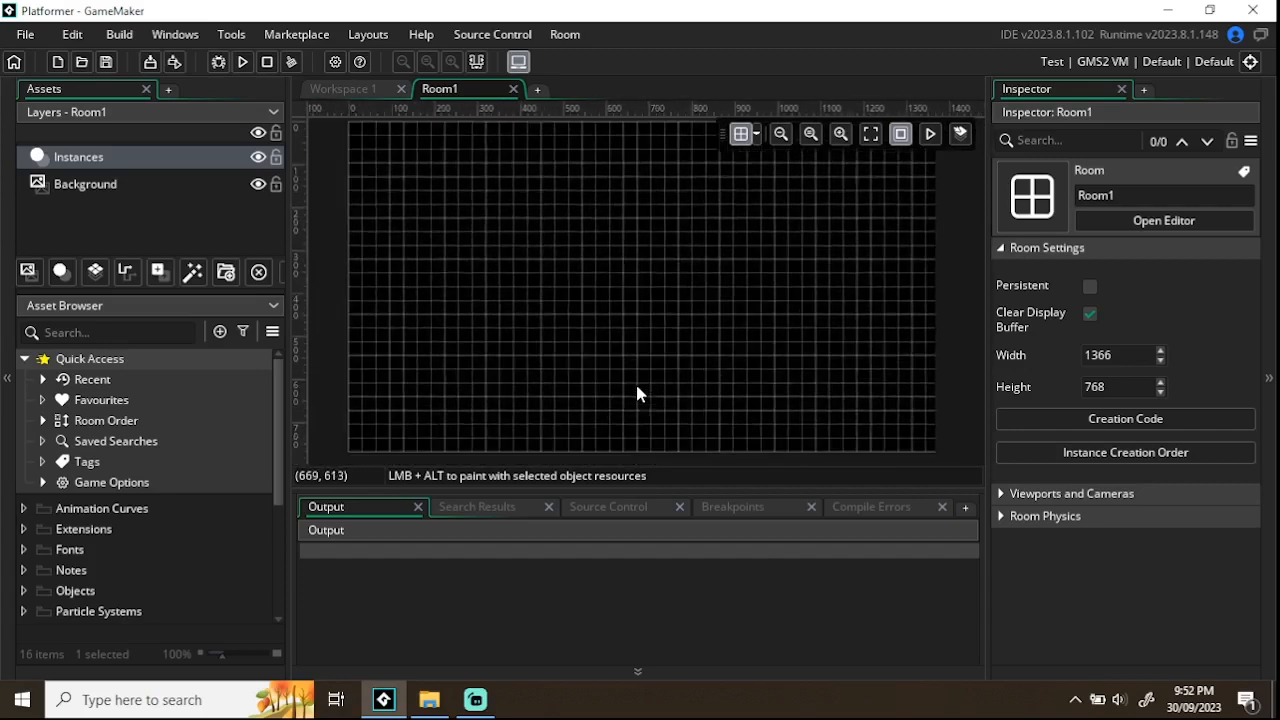
{"action": "scroll", "coordinate": [631, 362], "scroll_direction": "up", "scroll_amount": 3, "text": "ctrl"}
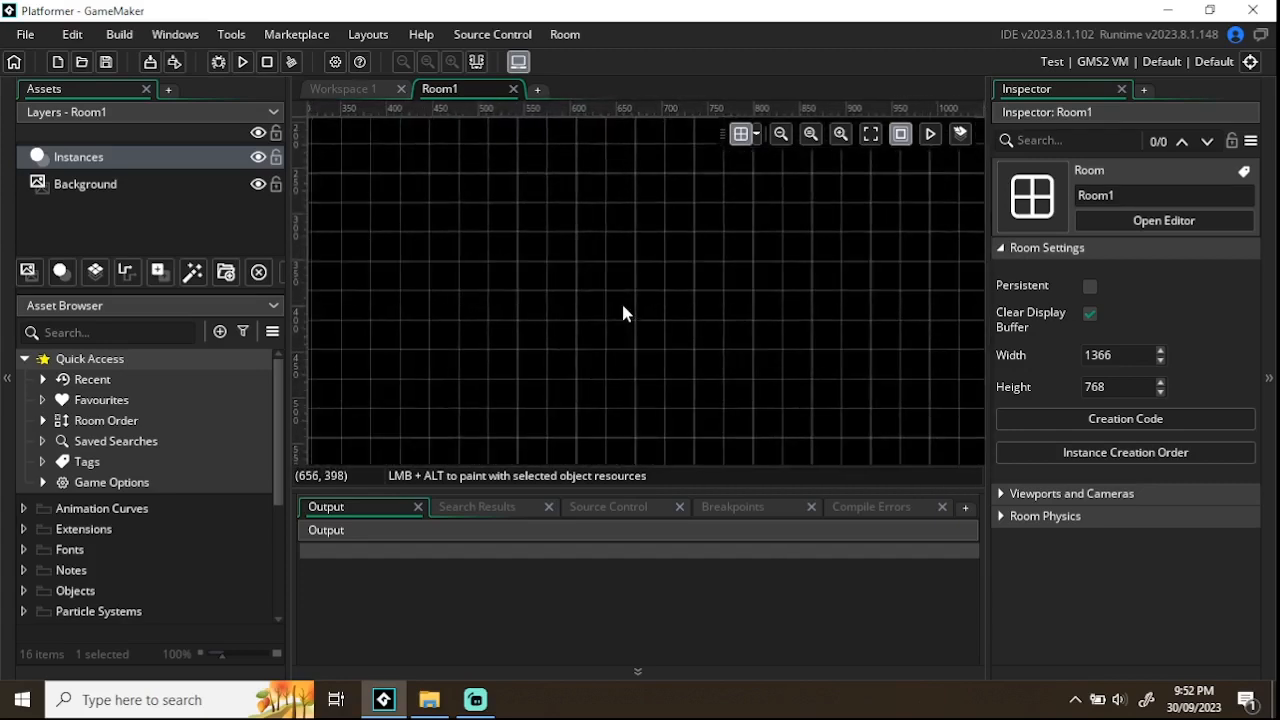
{"action": "scroll", "coordinate": [626, 330], "scroll_direction": "down", "scroll_amount": 4, "text": "ctrl"}
{"action": "scroll", "coordinate": [634, 377], "scroll_direction": "up", "scroll_amount": 1, "text": "ctrl"}
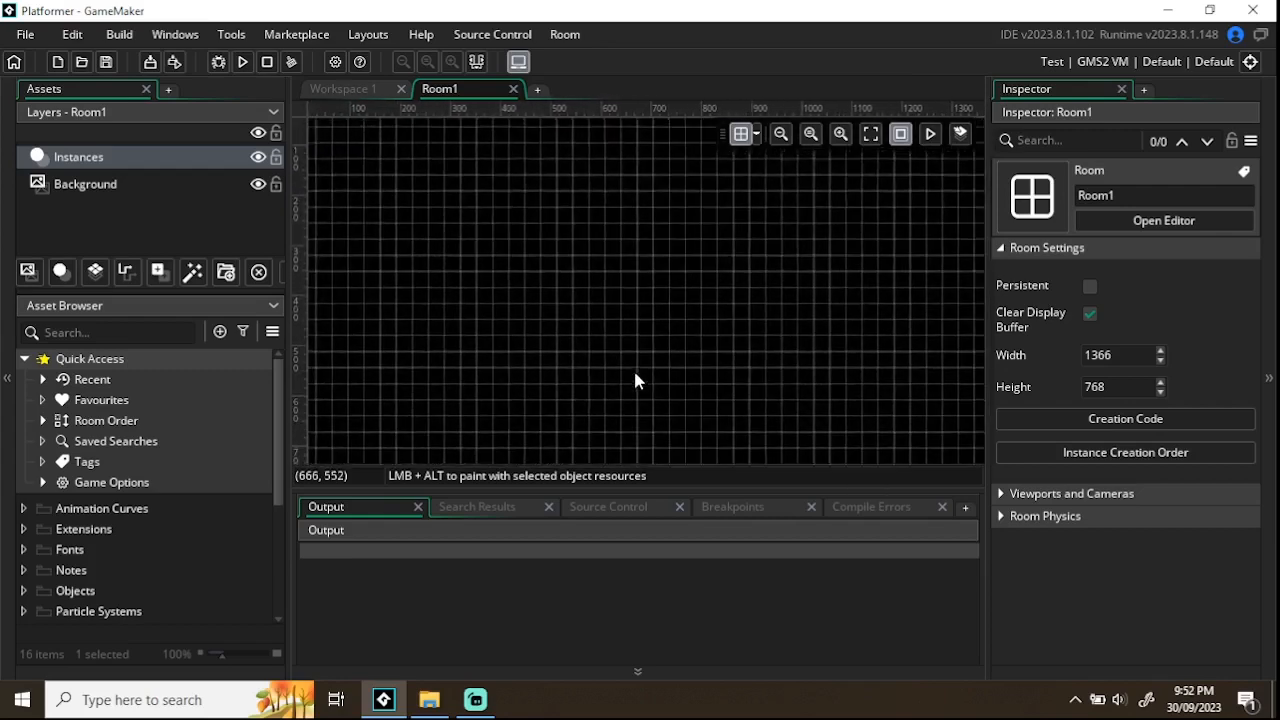
Step: Examine the different areas of Room1 by moving around its grid and viewing the whole room
{"action": "scroll", "coordinate": [637, 388], "scroll_direction": "down", "scroll_amount": 2, "text": "ctrl"}
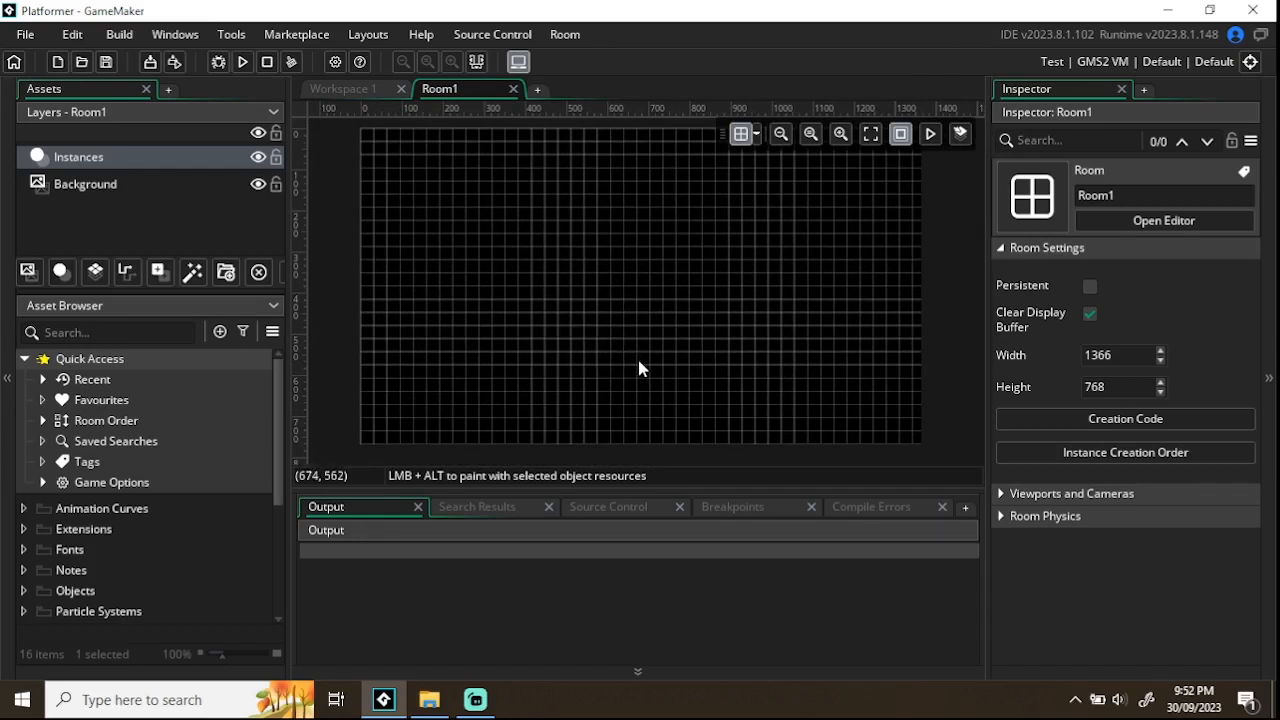
{"action": "scroll", "coordinate": [641, 369], "scroll_direction": "up", "scroll_amount": 3}
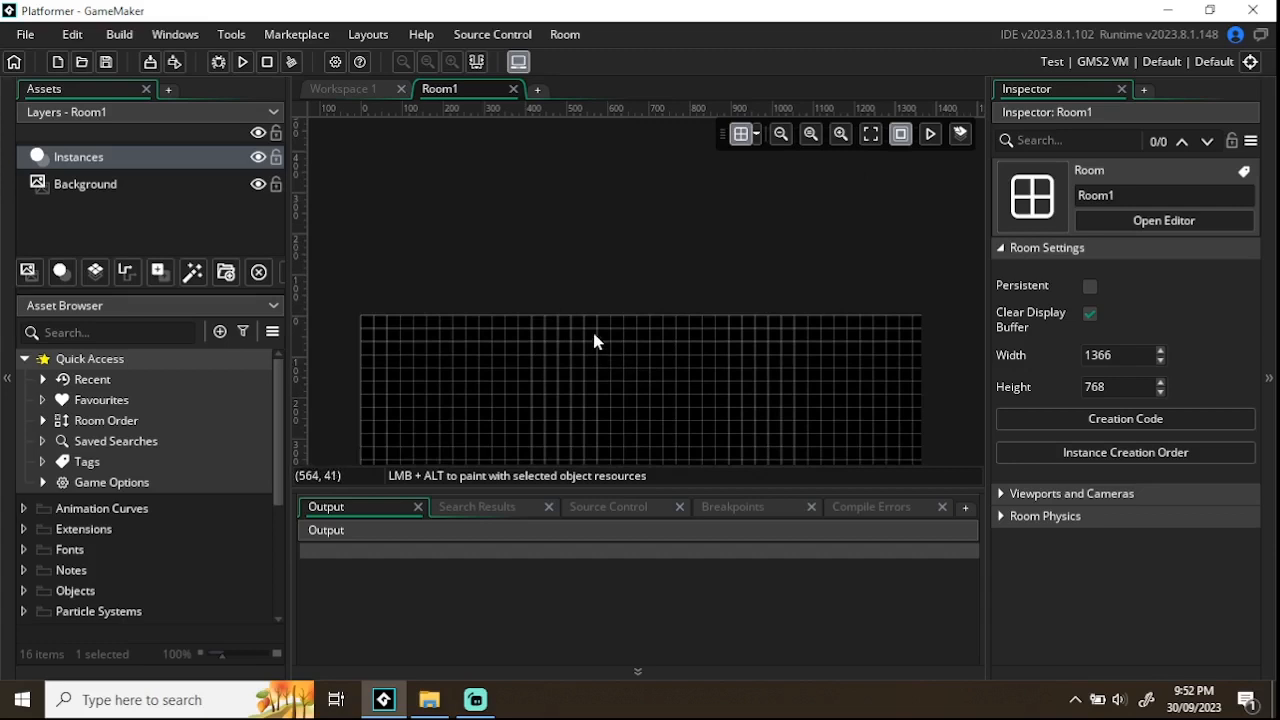
{"action": "scroll", "coordinate": [570, 307], "scroll_direction": "down", "scroll_amount": 4}
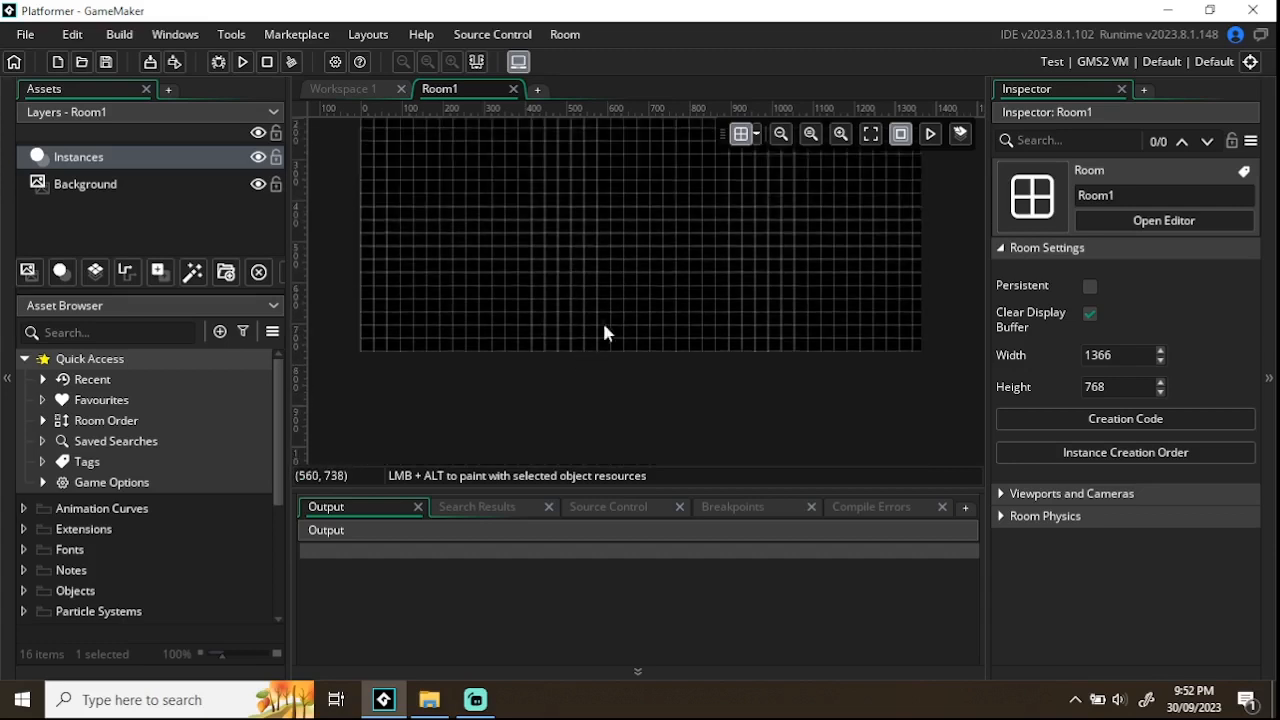
{"action": "scroll", "coordinate": [604, 332], "scroll_direction": "up", "scroll_amount": 3}
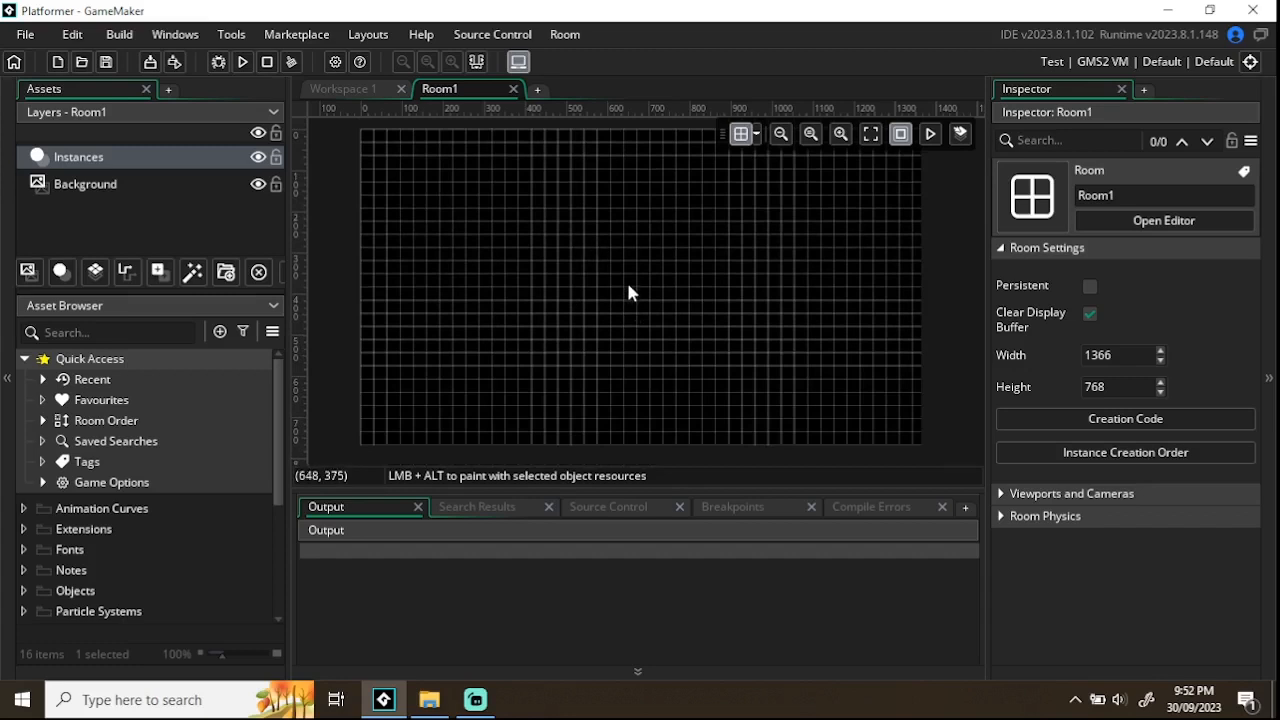
{"action": "middle_click_drag", "start_coordinate": [628, 285], "coordinate": [681, 287]}
{"action": "middle_click_drag", "start_coordinate": [620, 328], "coordinate": [632, 304]}
{"action": "middle_click_drag", "start_coordinate": [828, 404], "coordinate": [561, 257]}
{"action": "middle_click_drag", "start_coordinate": [787, 349], "coordinate": [643, 271]}
{"action": "scroll", "coordinate": [650, 300], "scroll_direction": "down", "scroll_amount": 5}
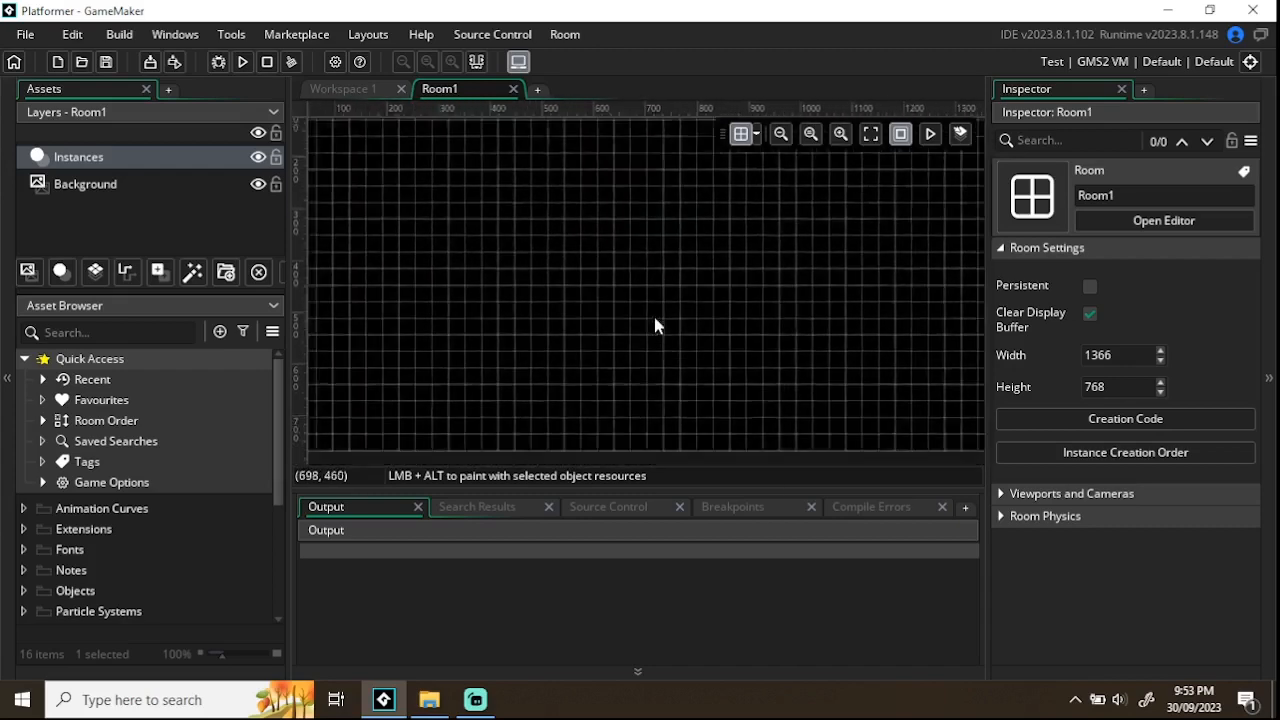
{"action": "scroll", "coordinate": [640, 309], "scroll_direction": "up", "scroll_amount": 2}
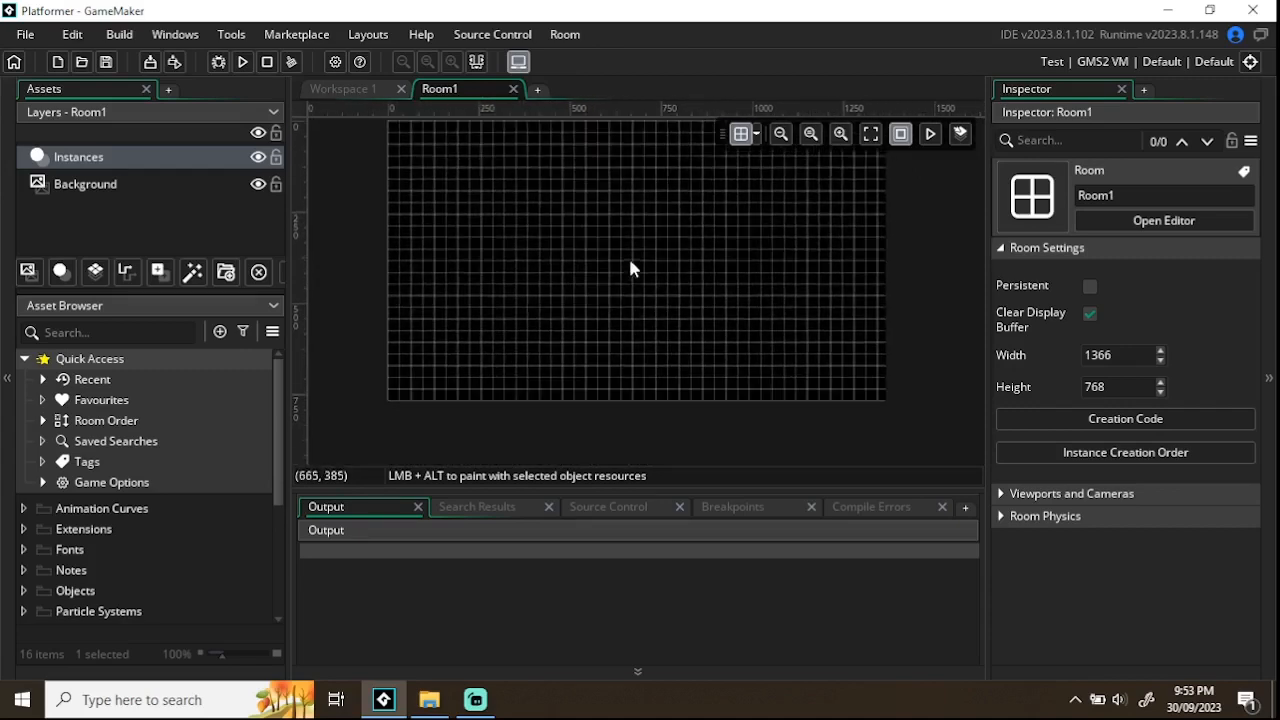
{"action": "middle_click_drag", "start_coordinate": [631, 266], "coordinate": [625, 322]}
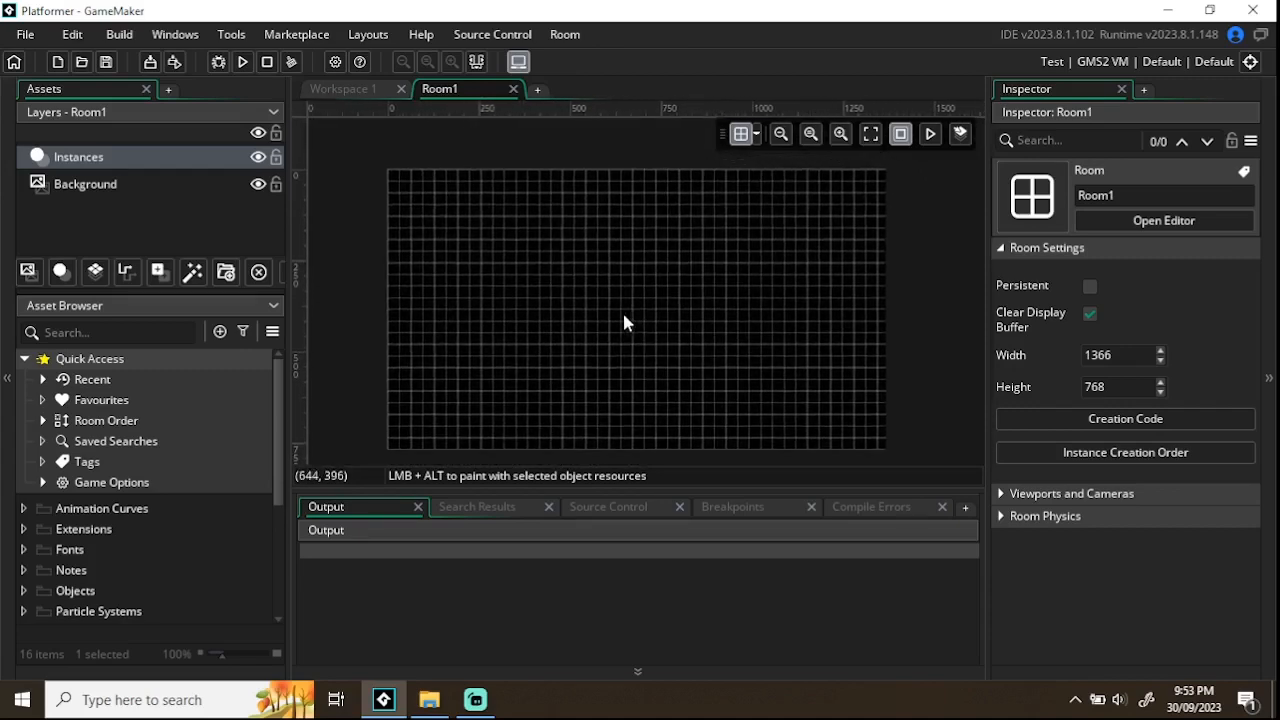
Step: Close the Room1 editor and locate the Objects and Sprites groups in the Asset Browser
{"action": "left_click", "coordinate": [512, 89]}
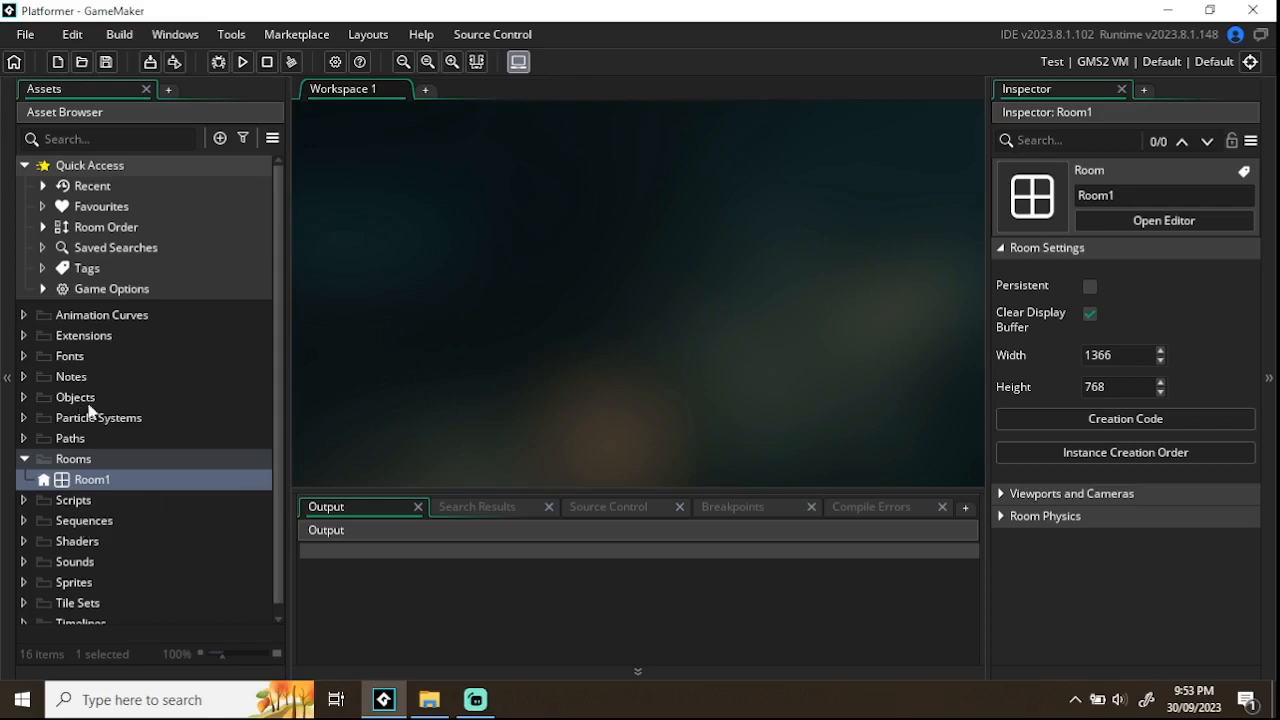
{"action": "left_click", "coordinate": [80, 401]}
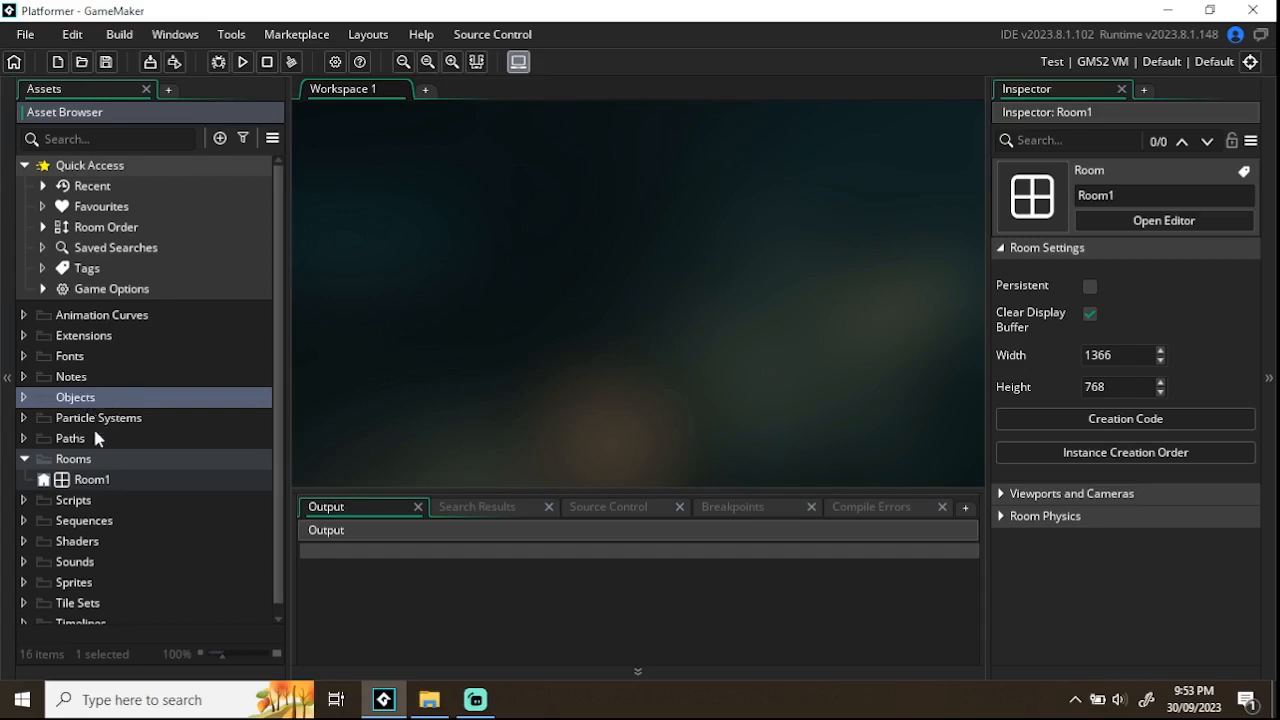
{"action": "scroll", "coordinate": [88, 418], "scroll_direction": "down", "scroll_amount": 1}
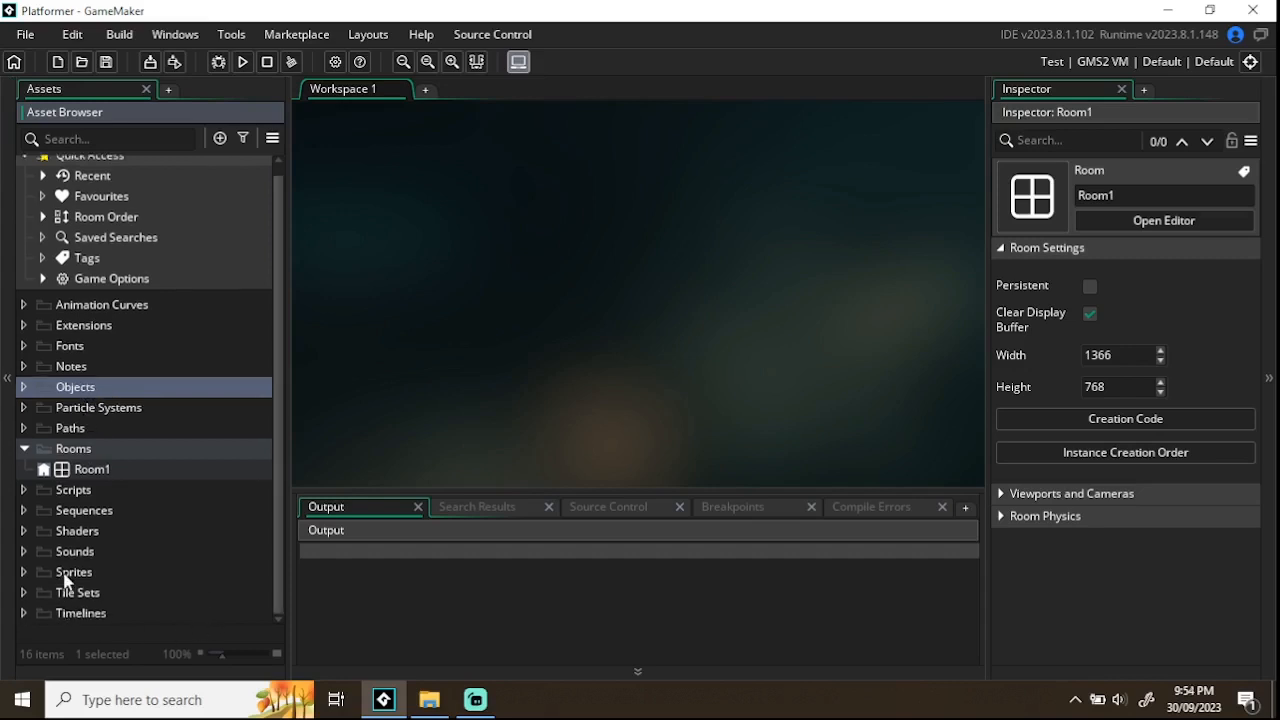
{"action": "left_click", "coordinate": [66, 573]}
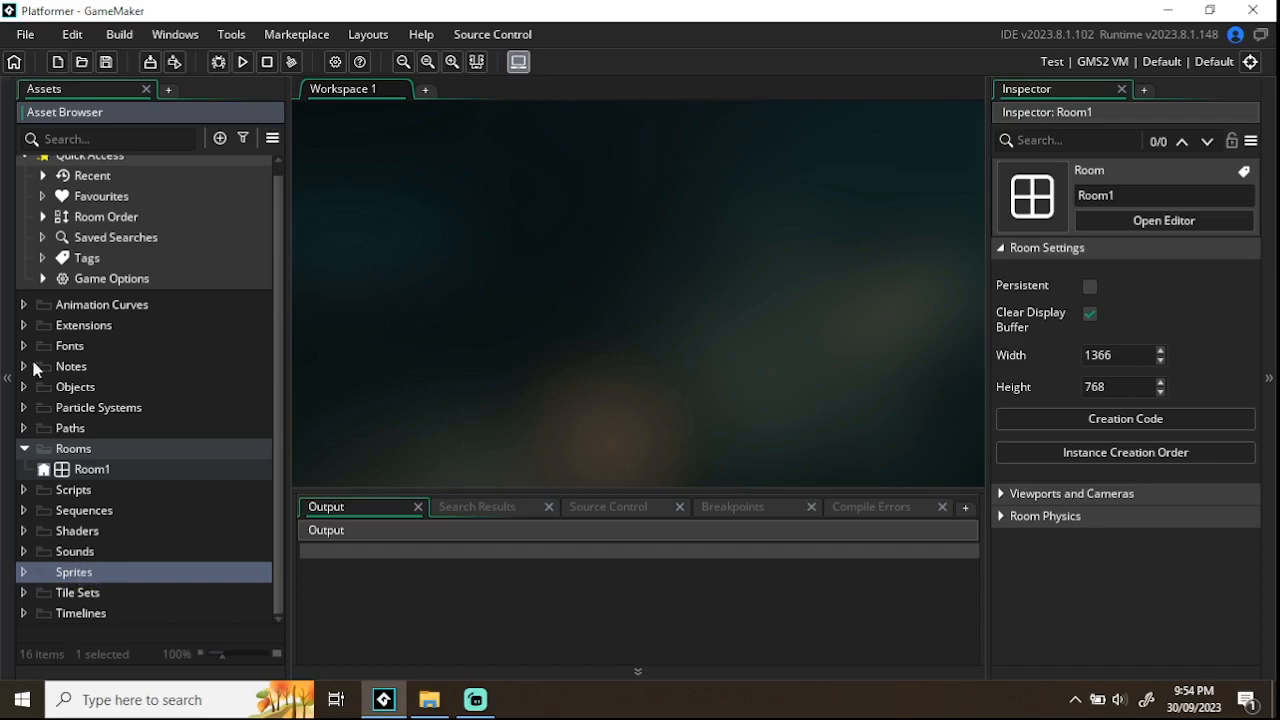
{"action": "left_click", "coordinate": [75, 392]}
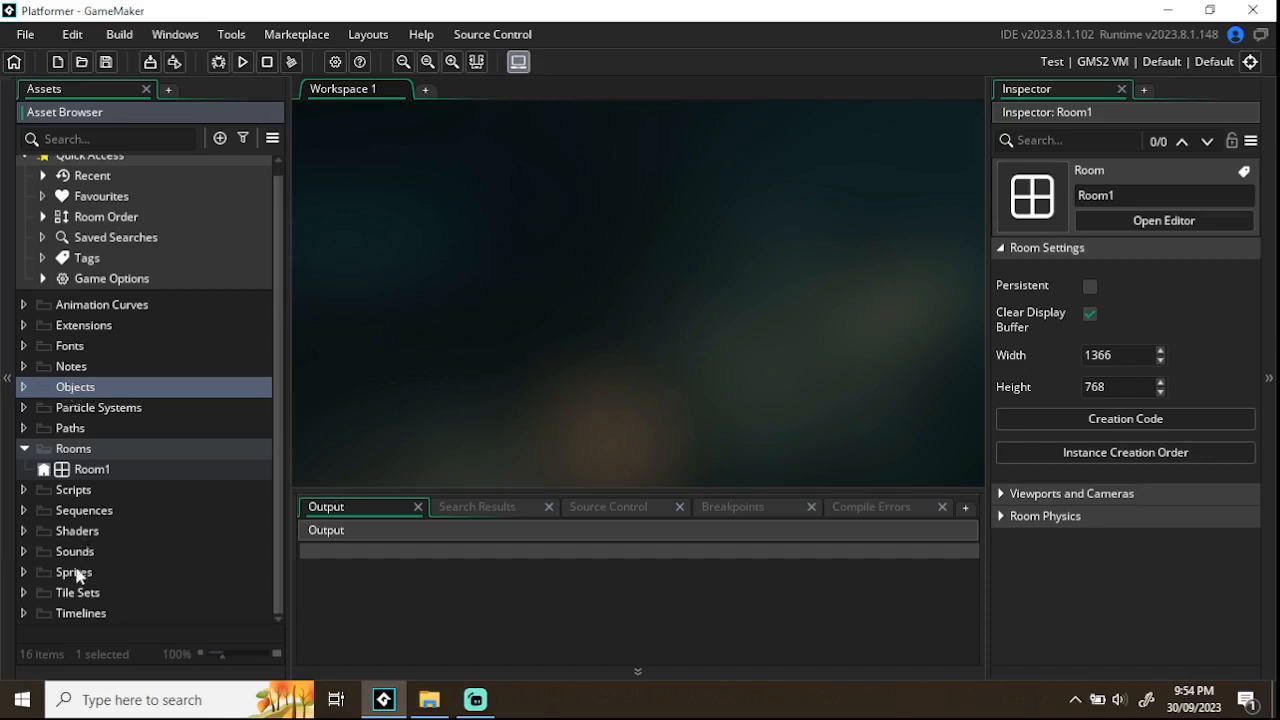
Step: Create a new sprite in the Sprites group of the Asset Browser
{"action": "left_click", "coordinate": [76, 573]}
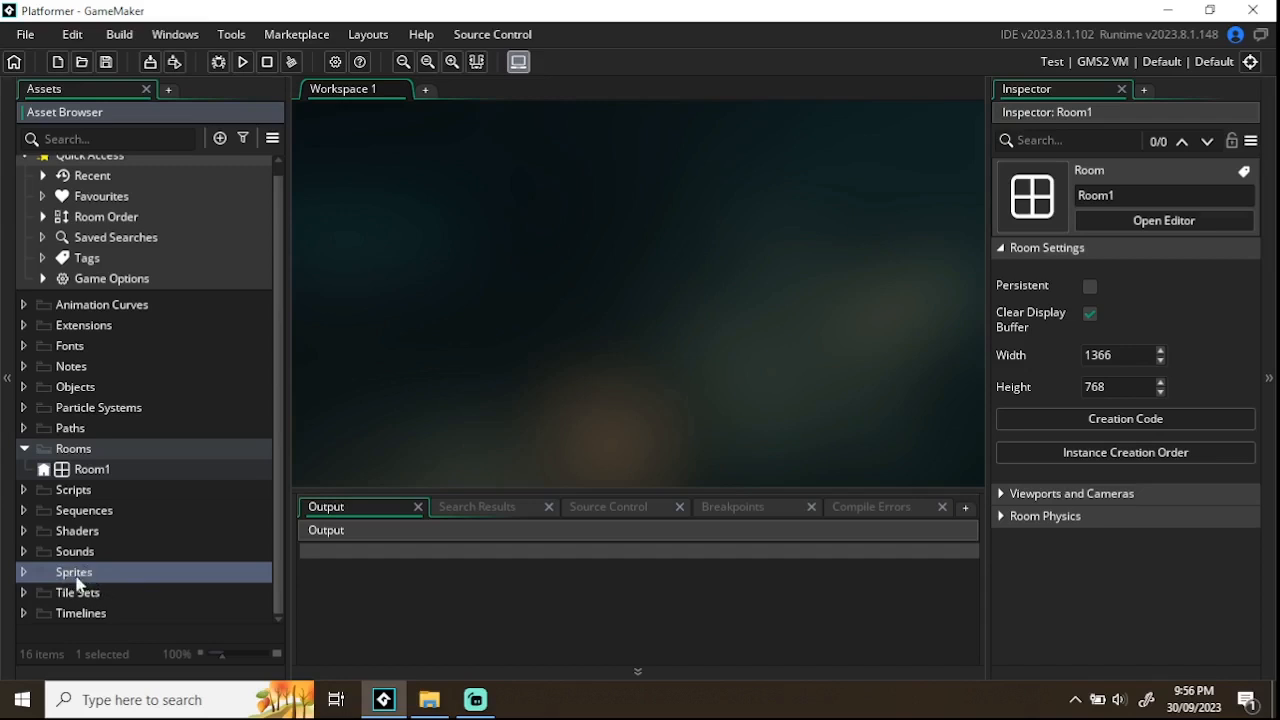
{"action": "right_click", "coordinate": [77, 584]}
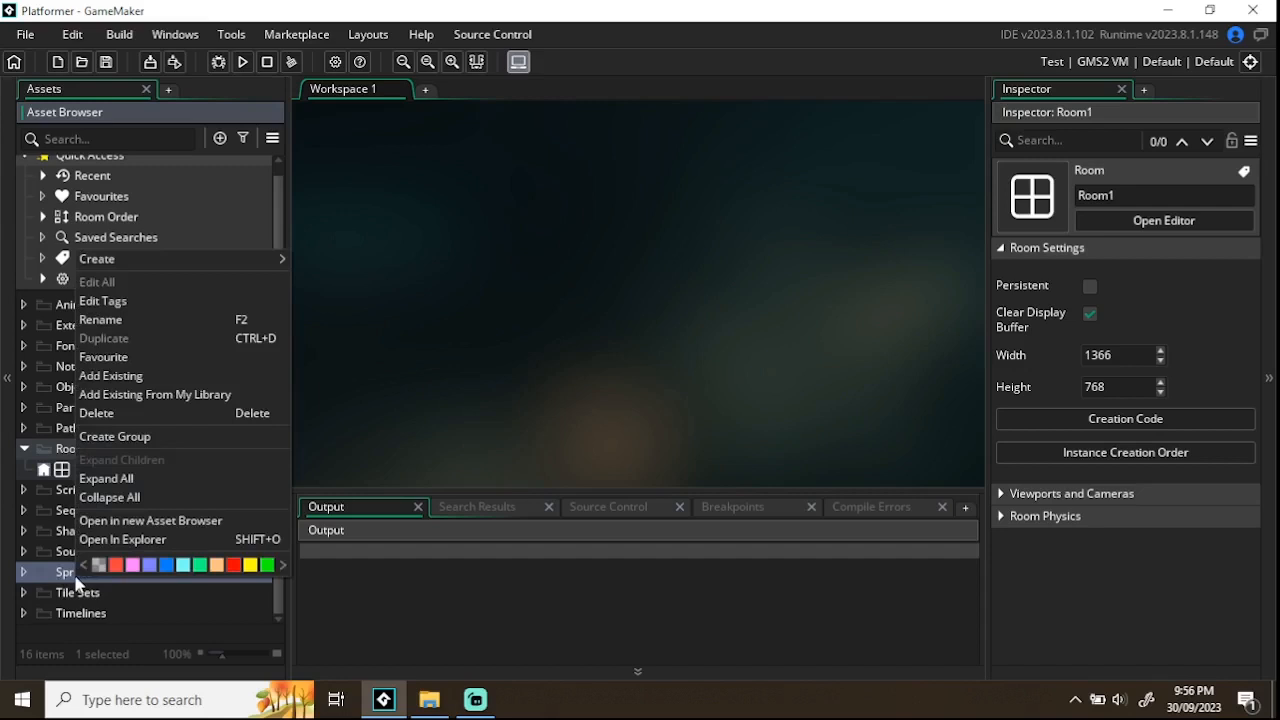
{"action": "mouse_move", "coordinate": [140, 258]}
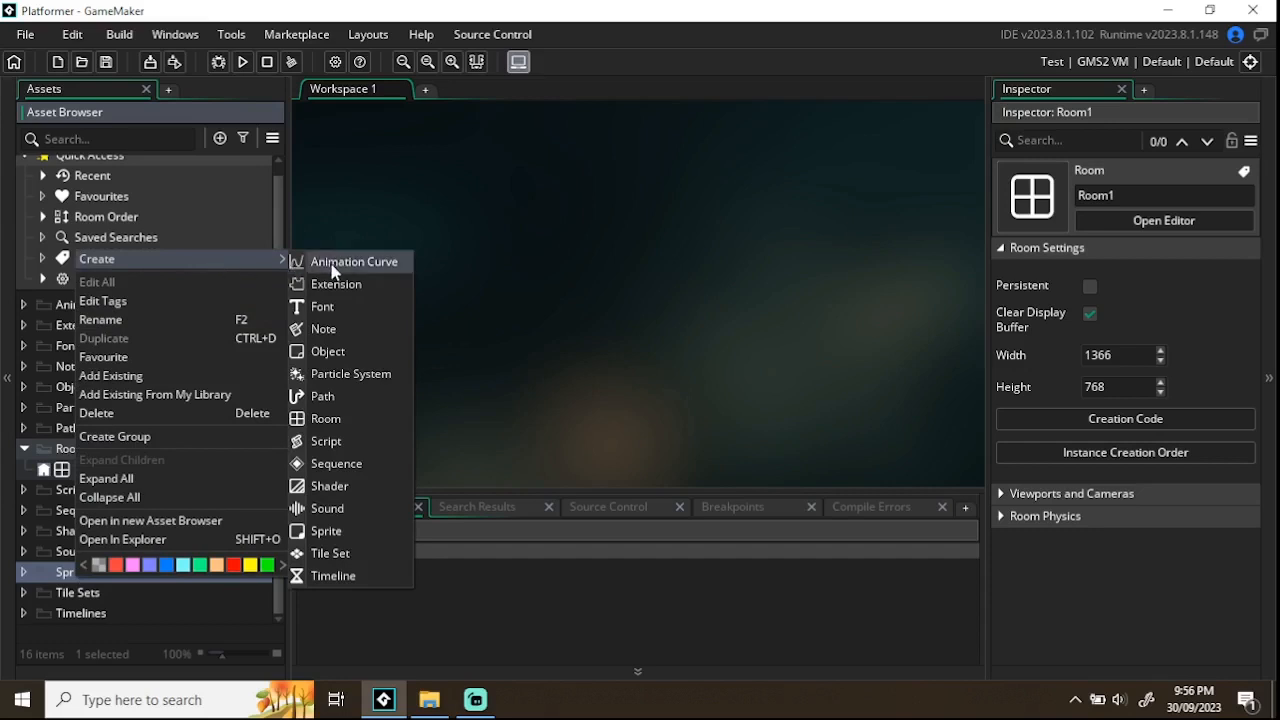
{"action": "left_click", "coordinate": [318, 533]}
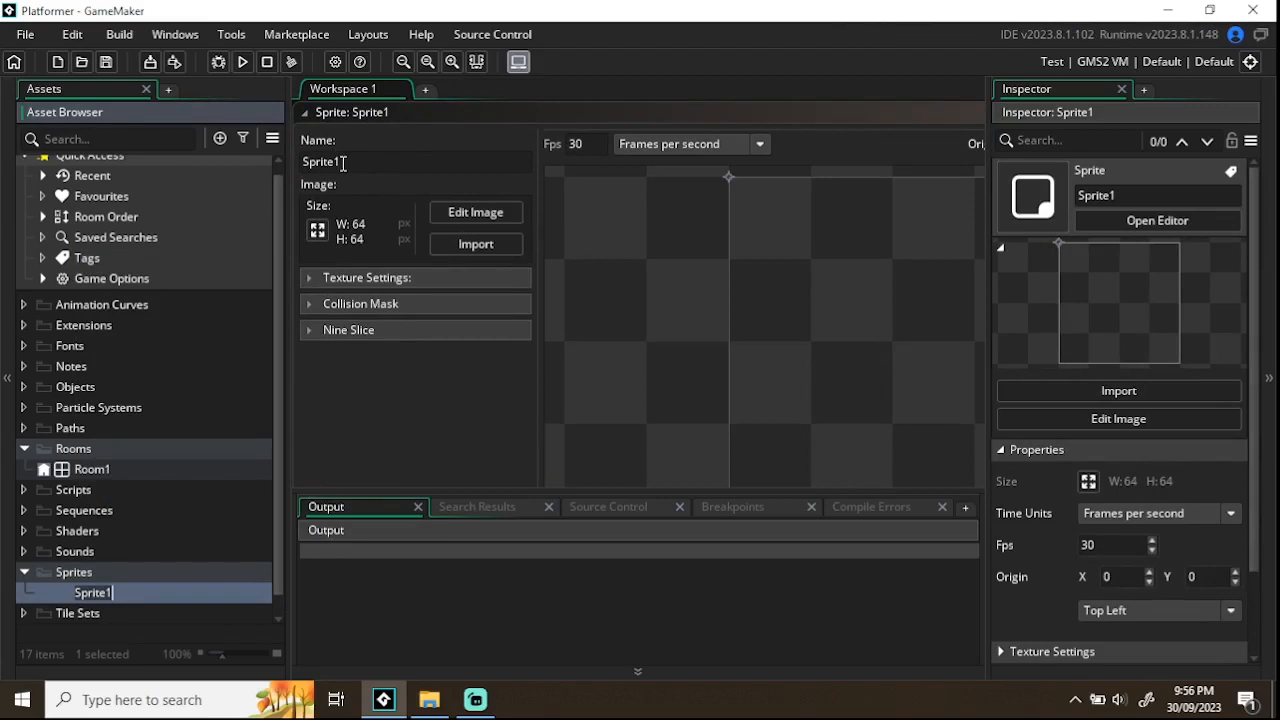
Step: Name the new sprite player
{"action": "left_click", "coordinate": [350, 163]}
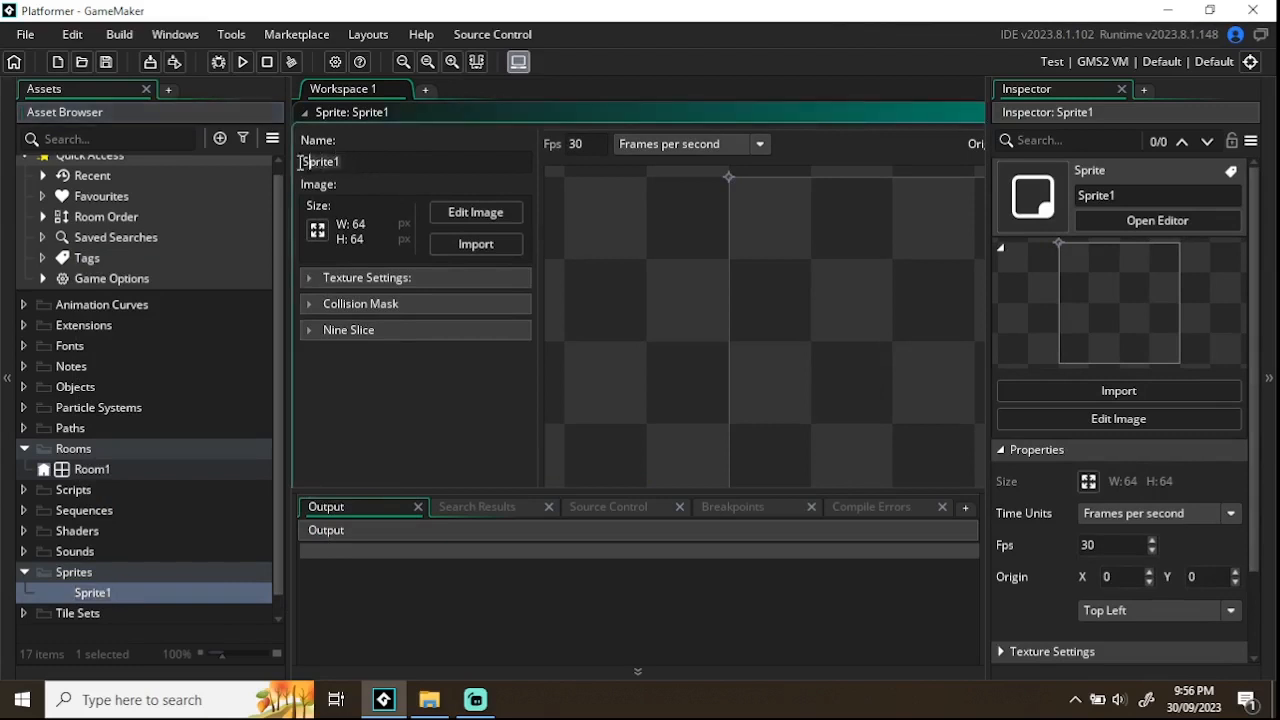
{"action": "left_click_drag", "start_coordinate": [300, 162], "coordinate": [297, 163]}
{"action": "left_click", "coordinate": [361, 165]}
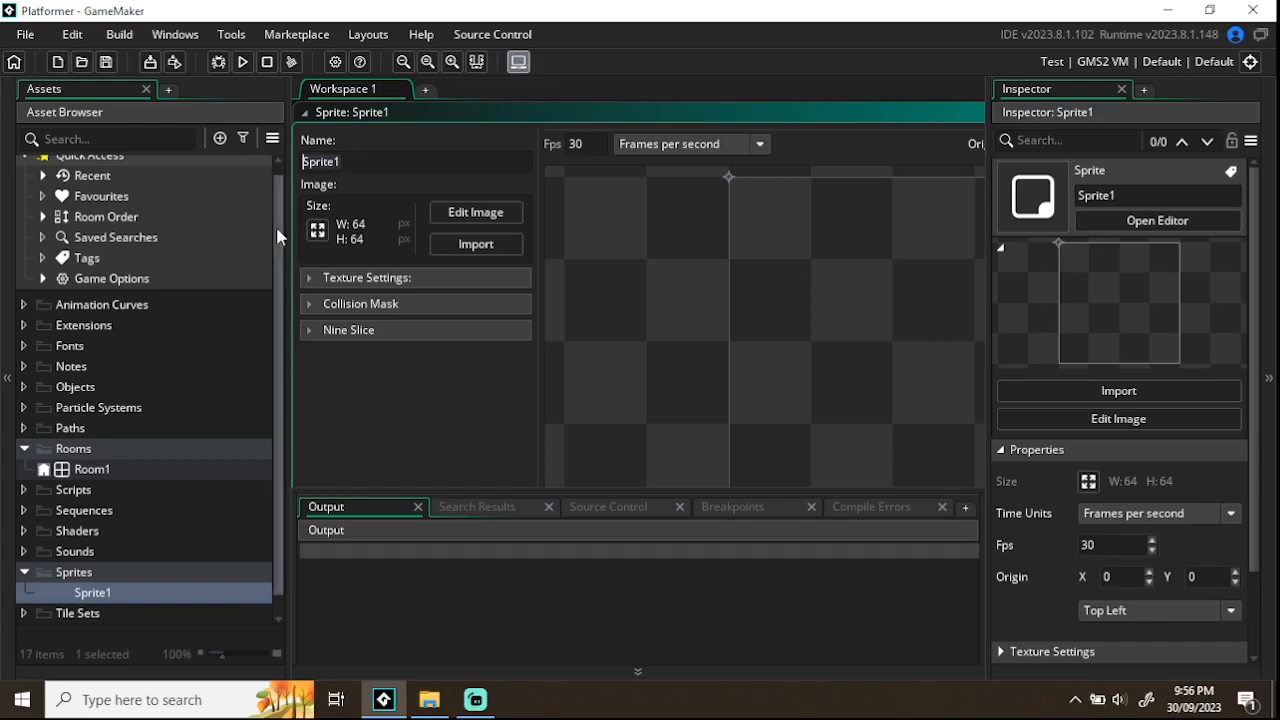
{"action": "type", "text": "player"}
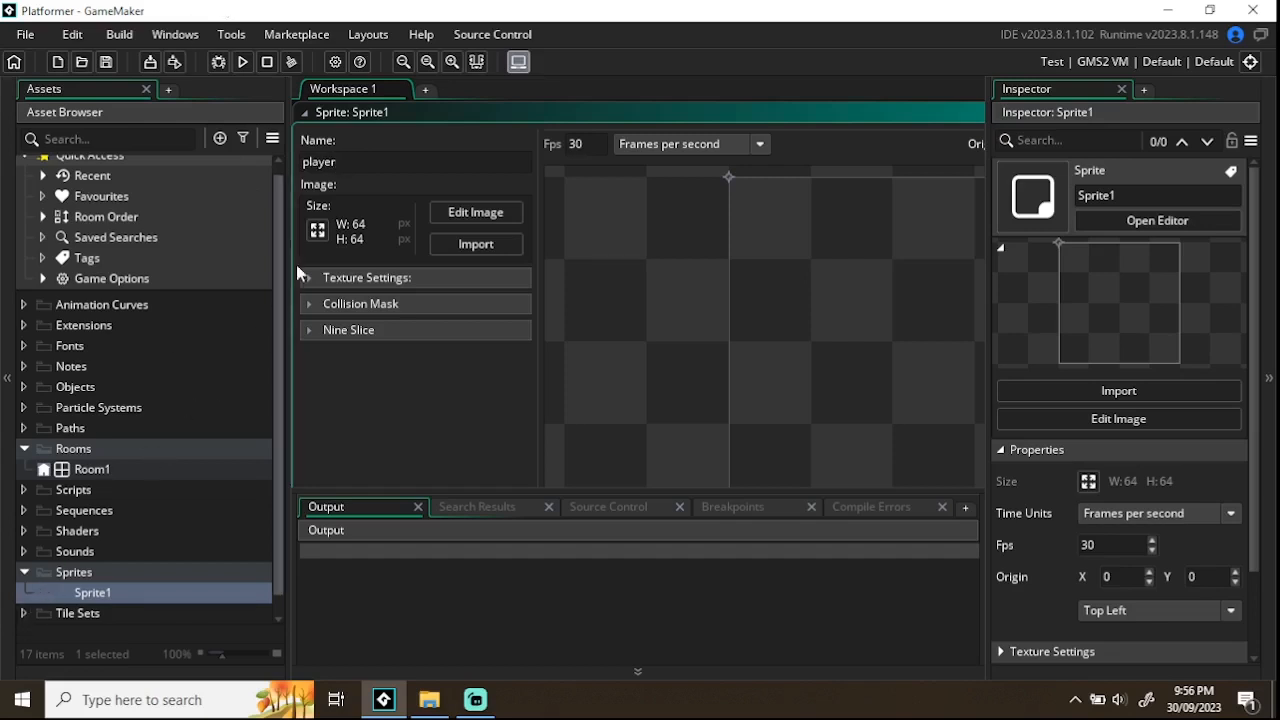
{"action": "left_click", "coordinate": [78, 388]}
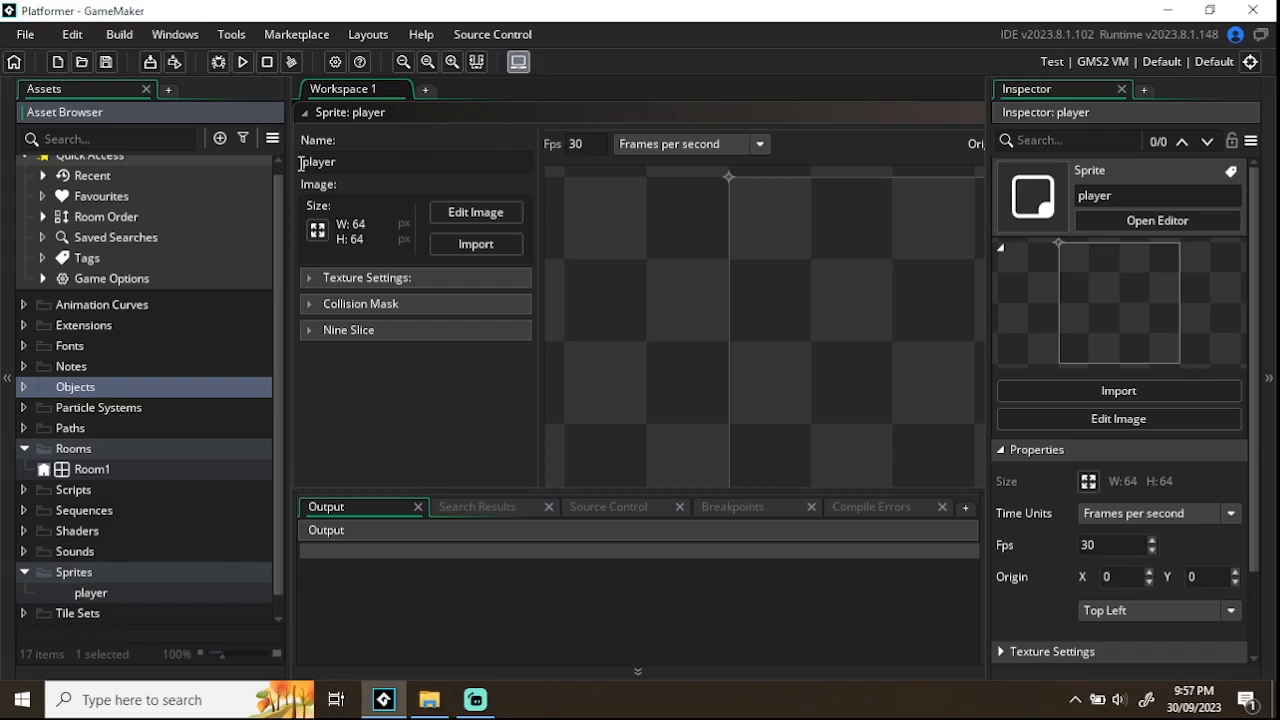
Step: Rename the sprite as spr_player
{"action": "left_click", "coordinate": [304, 161]}
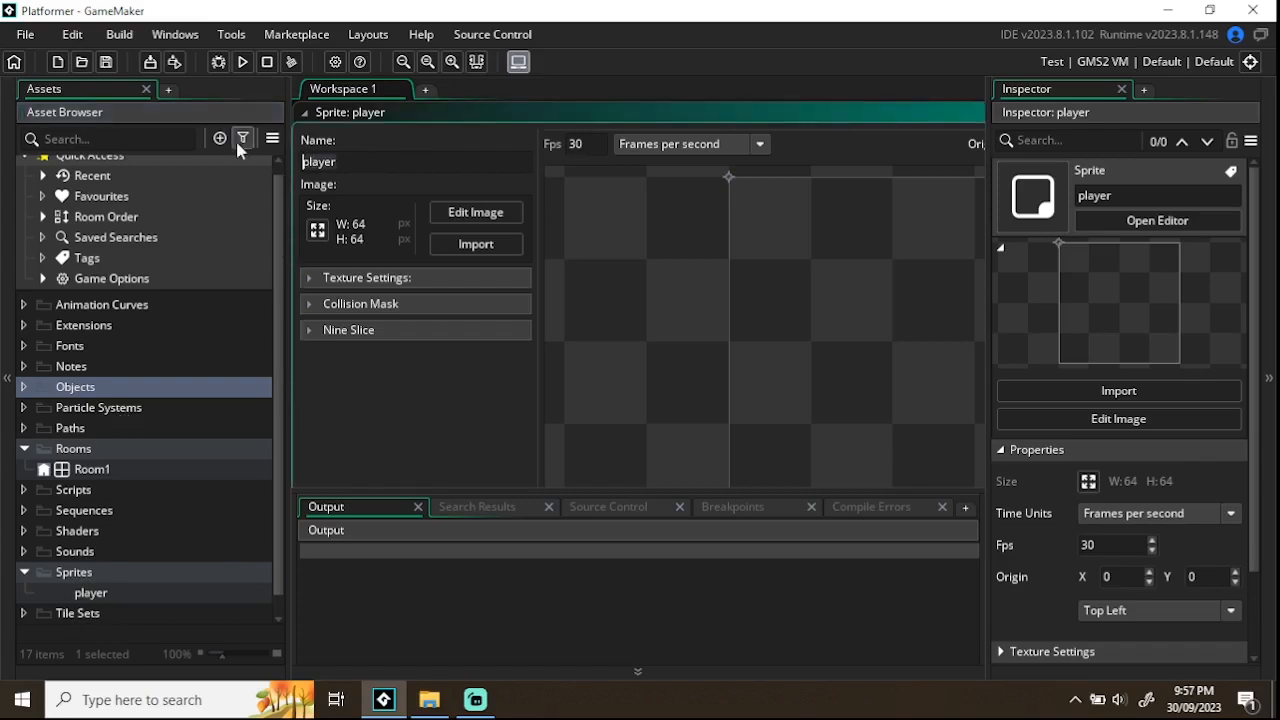
{"action": "key", "text": "ctrl+a"}
{"action": "key", "text": "BackSpace"}
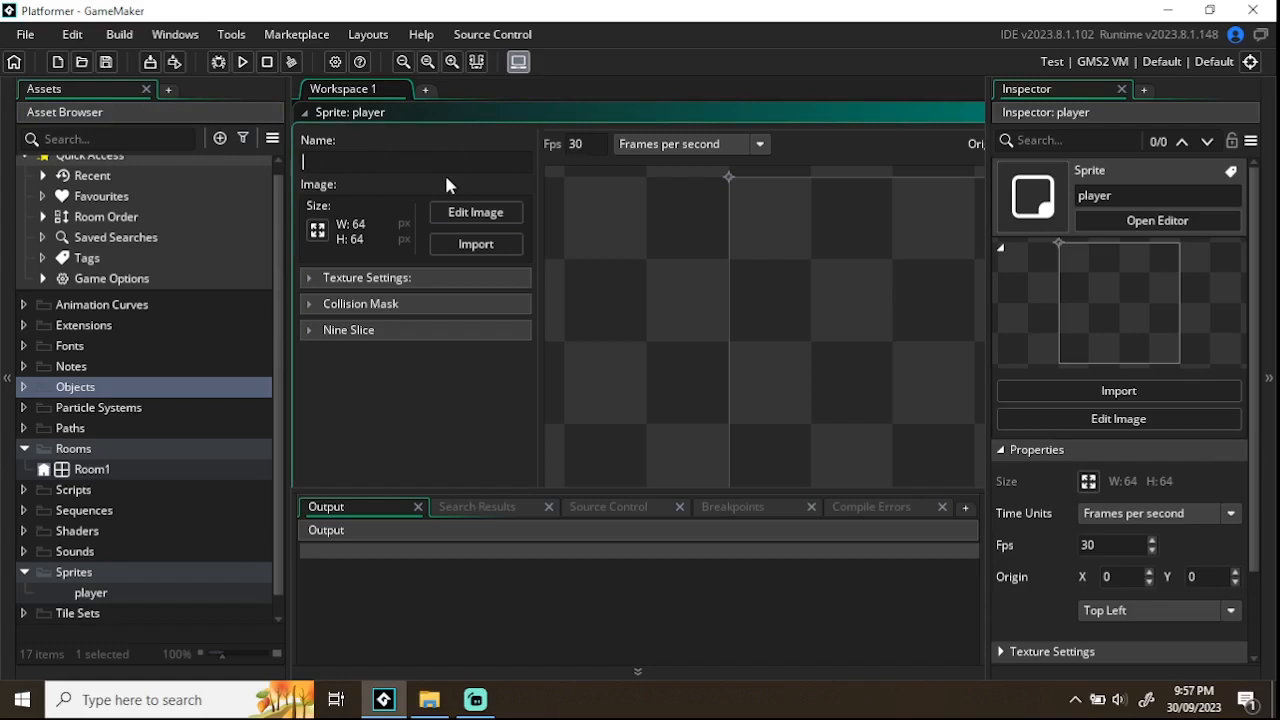
{"action": "type", "text": "pr_"}
{"action": "type", "text": "player"}
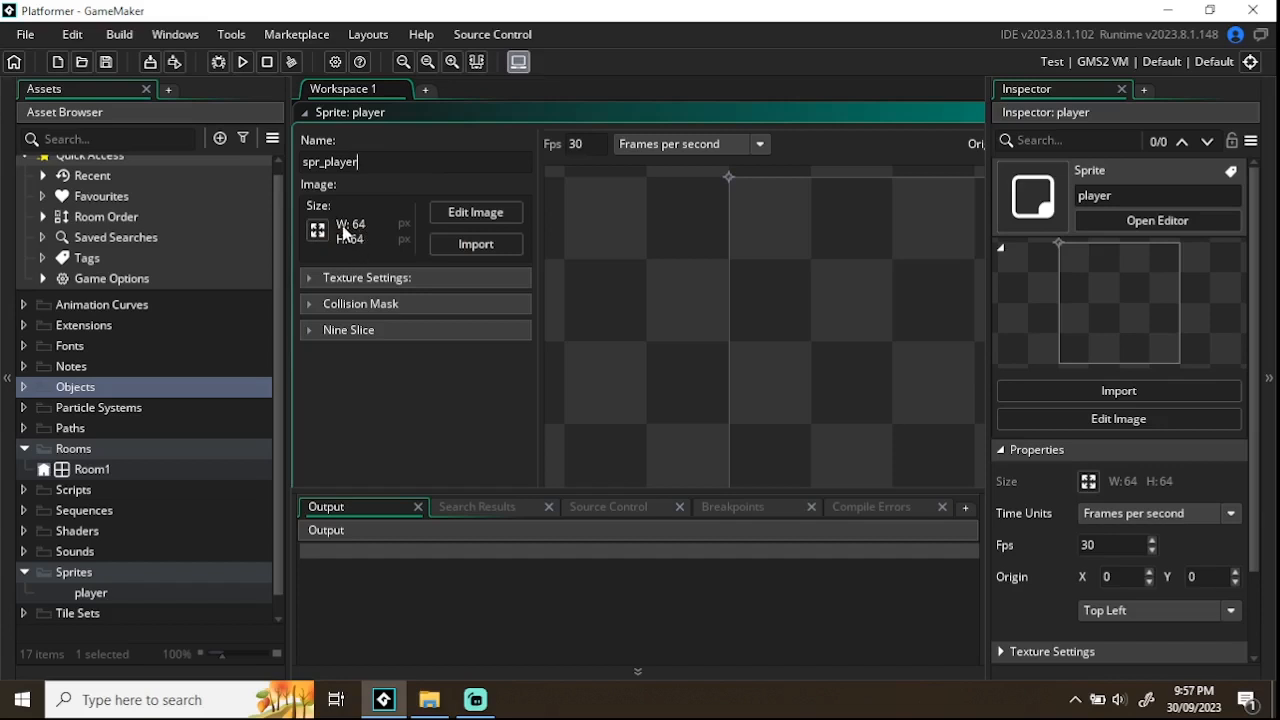
Step: Open the spr_player image for editing and test the pencil in bright green, clearing the scribble from the canvas
{"action": "left_click", "coordinate": [475, 216]}
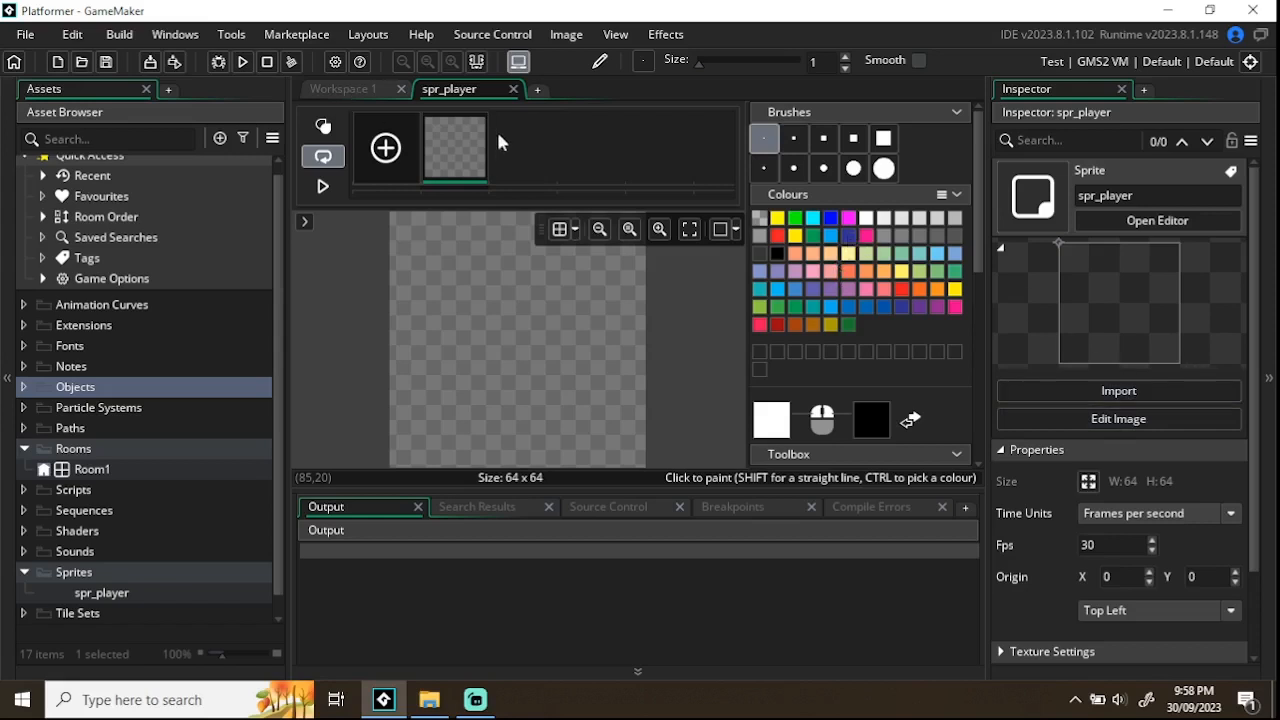
{"action": "left_click", "coordinate": [797, 220]}
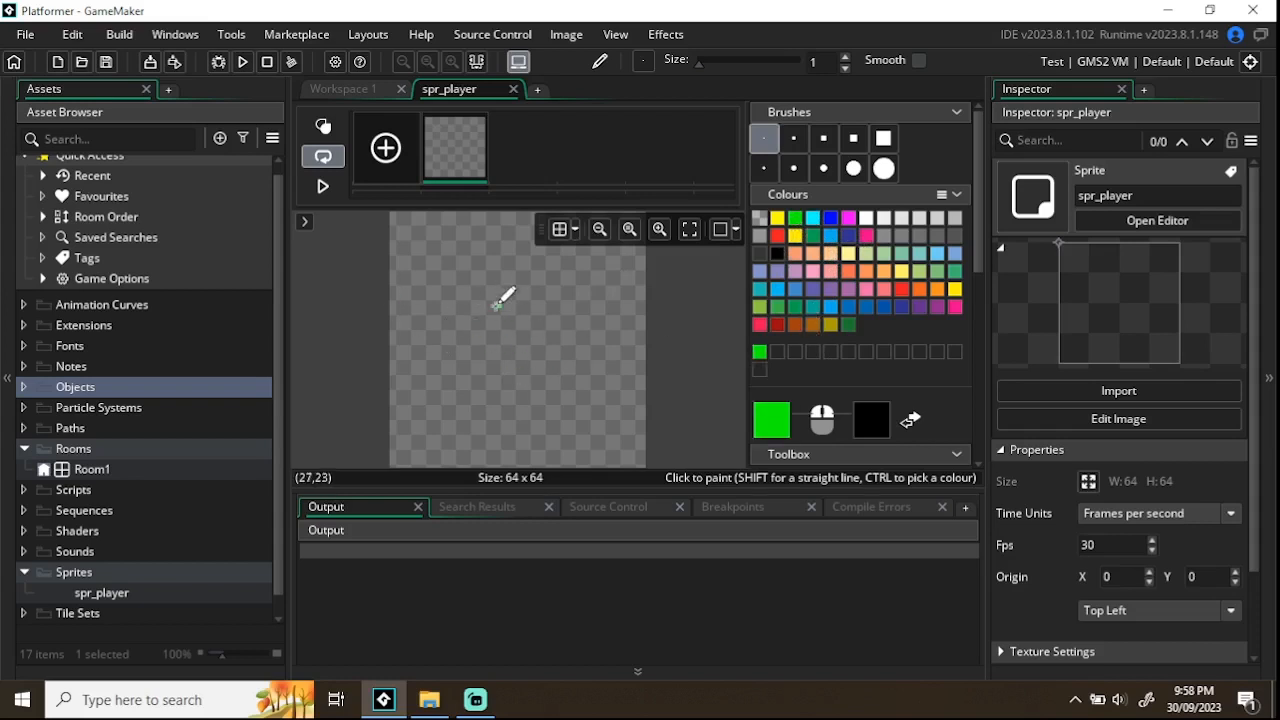
{"action": "mouse_move", "coordinate": [527, 283]}
{"action": "left_mouse_down"}
{"action": "mouse_move", "coordinate": [539, 391]}
{"action": "mouse_move", "coordinate": [510, 405]}
{"action": "mouse_move", "coordinate": [557, 363]}
{"action": "mouse_move", "coordinate": [529, 306]}
{"action": "mouse_move", "coordinate": [551, 397]}
{"action": "mouse_move", "coordinate": [484, 292]}
{"action": "mouse_move", "coordinate": [553, 334]}
{"action": "left_mouse_up"}
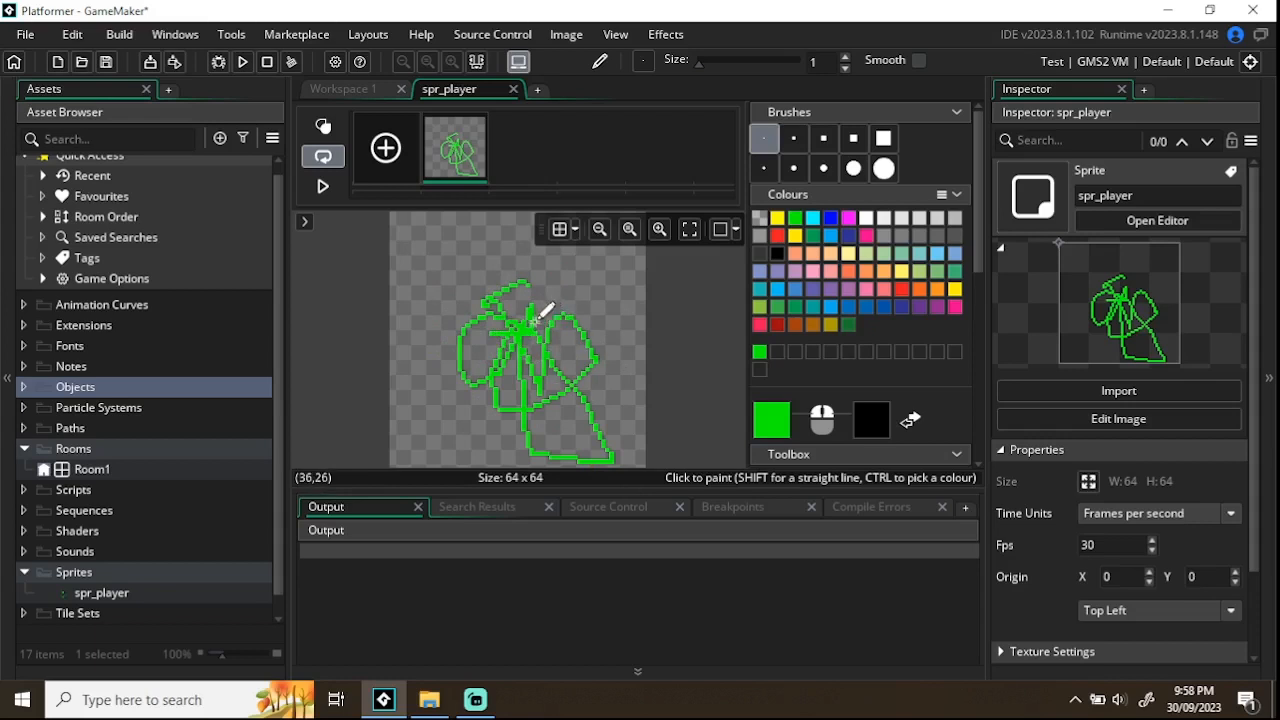
{"action": "key", "text": "Delete"}
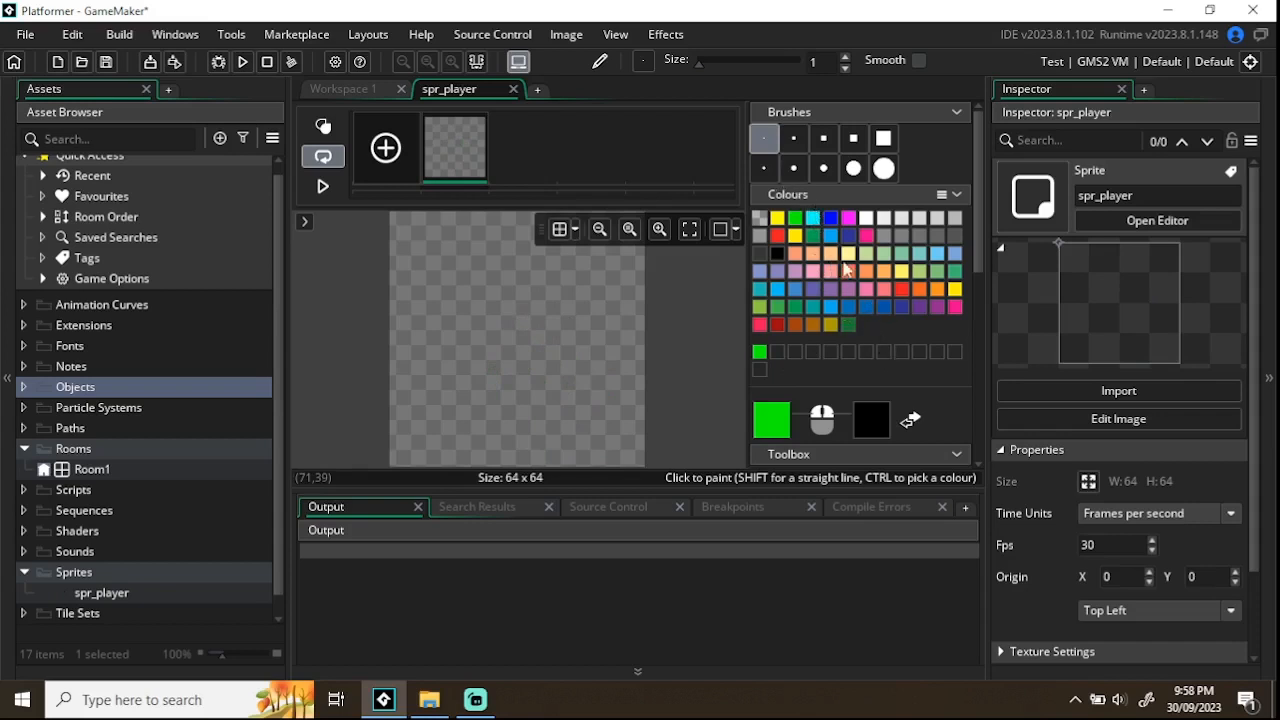
Step: Fill the entire 64 x 64 sprite canvas with bright green using the Fill tool
{"action": "scroll", "coordinate": [843, 312], "scroll_direction": "down", "scroll_amount": 3}
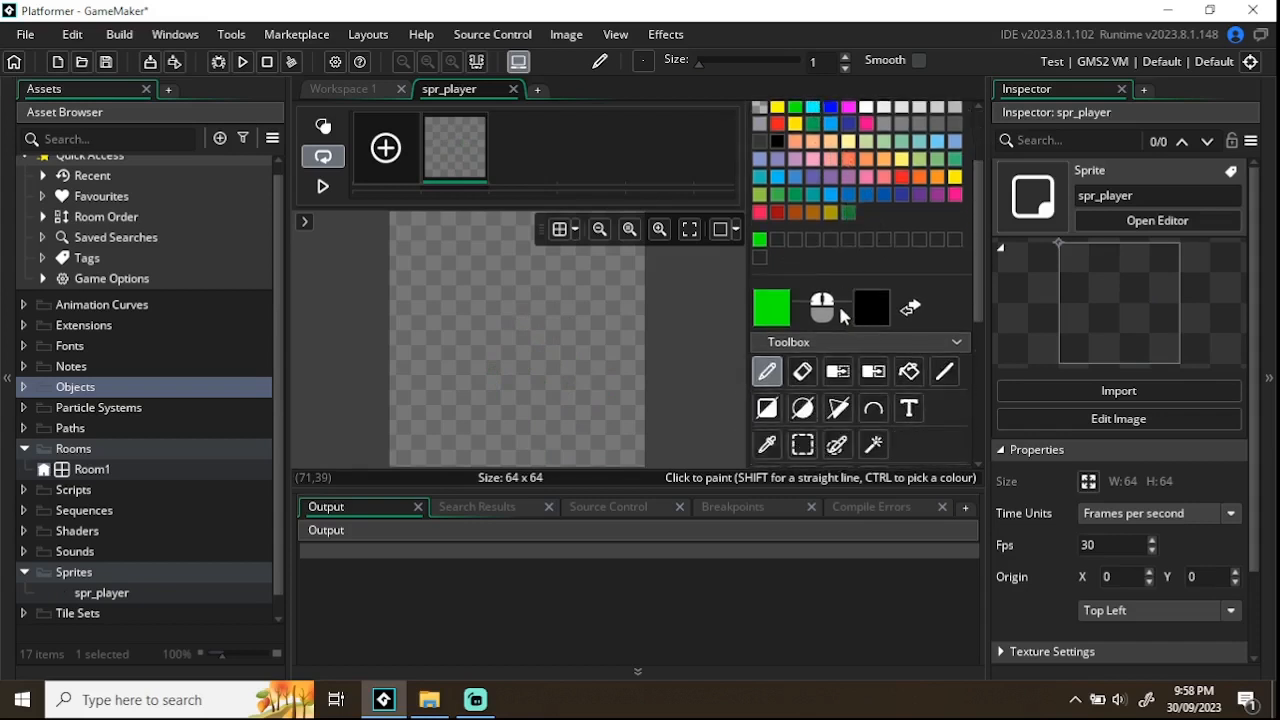
{"action": "scroll", "coordinate": [843, 312], "scroll_direction": "down", "scroll_amount": 2}
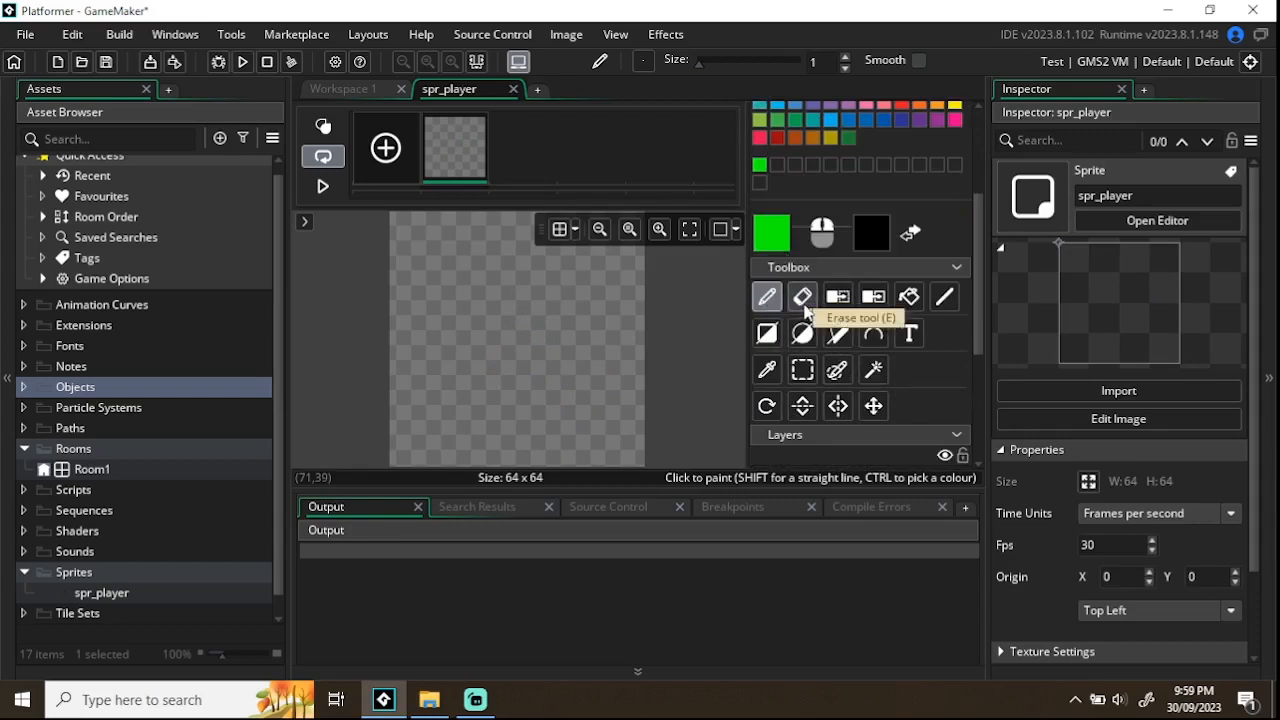
{"action": "left_click", "coordinate": [910, 298]}
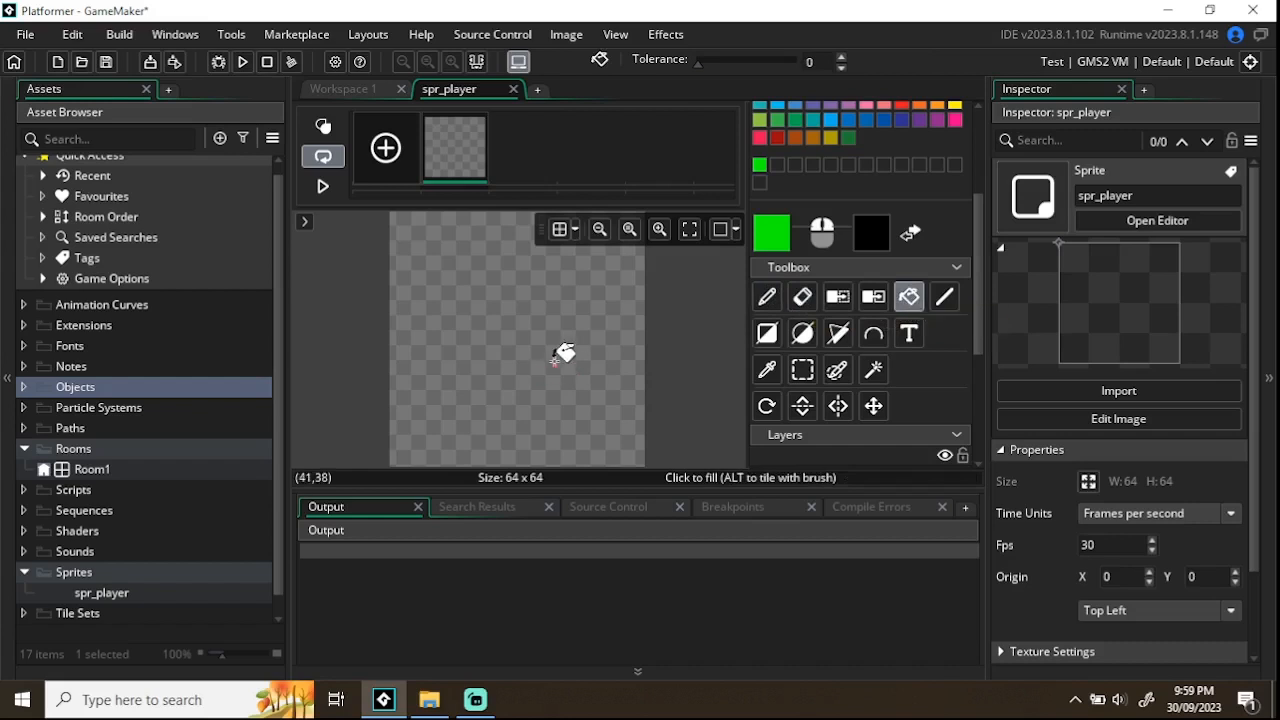
{"action": "left_click", "coordinate": [495, 330]}
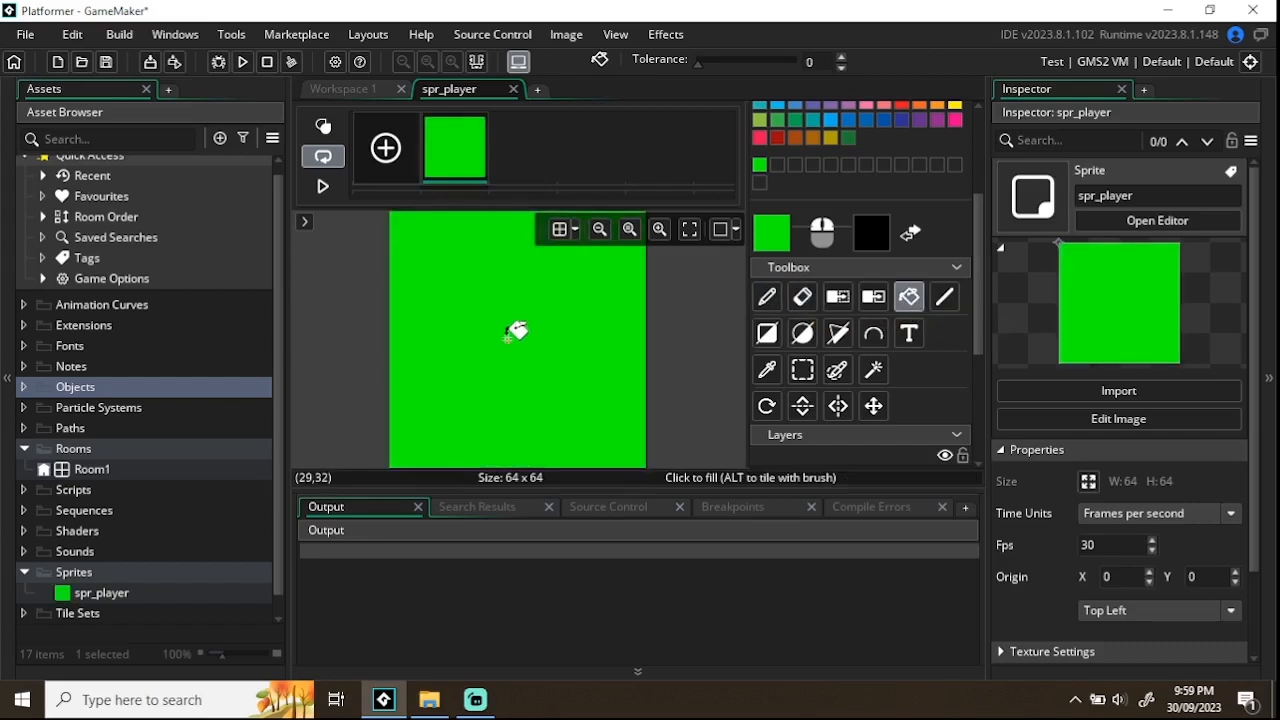
{"action": "scroll", "coordinate": [517, 333], "scroll_direction": "down", "scroll_amount": 2}
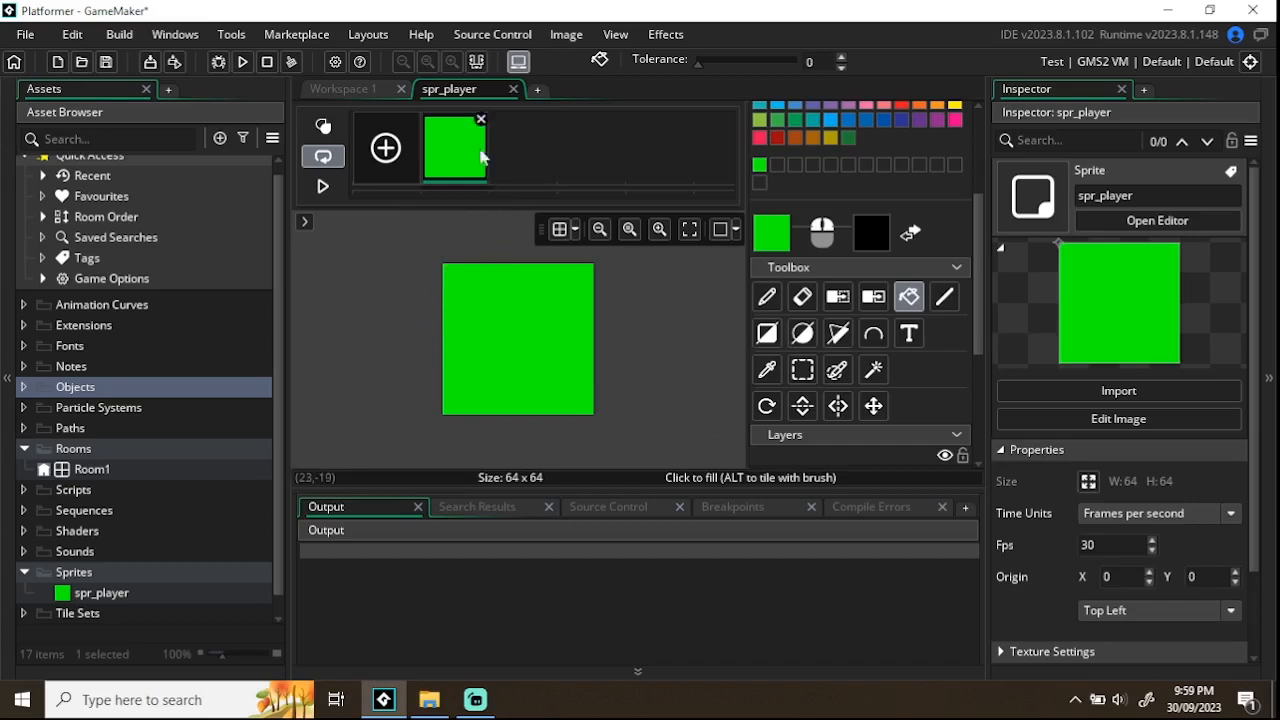
Step: Close the spr_player image editor and select the sprite in the Asset Browser
{"action": "left_click", "coordinate": [513, 89]}
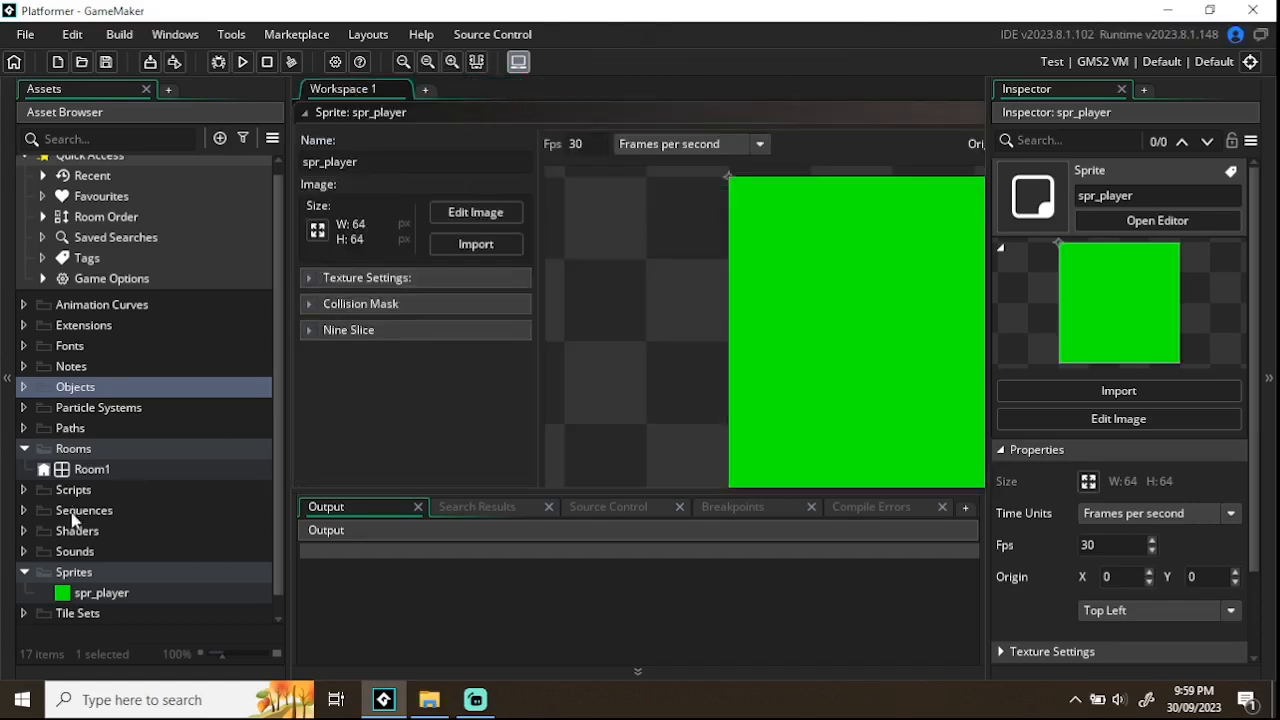
{"action": "scroll", "coordinate": [63, 565], "scroll_direction": "down", "scroll_amount": 1}
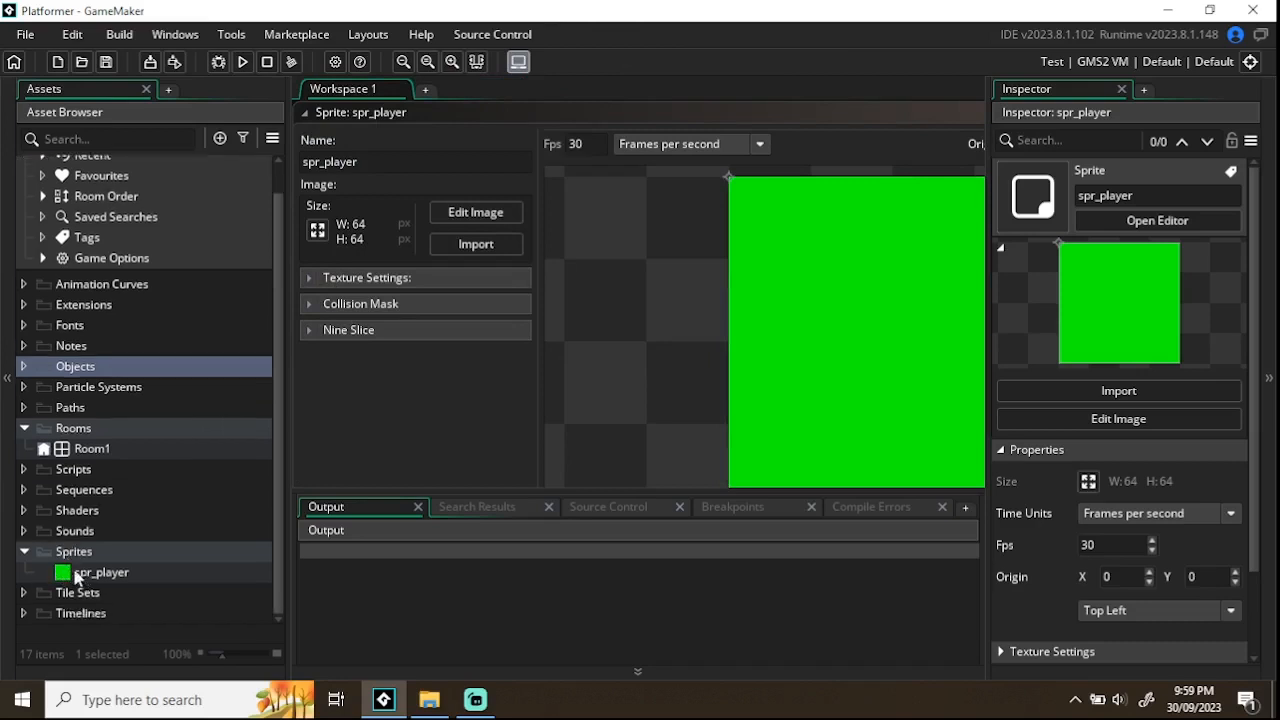
{"action": "left_click", "coordinate": [84, 573]}
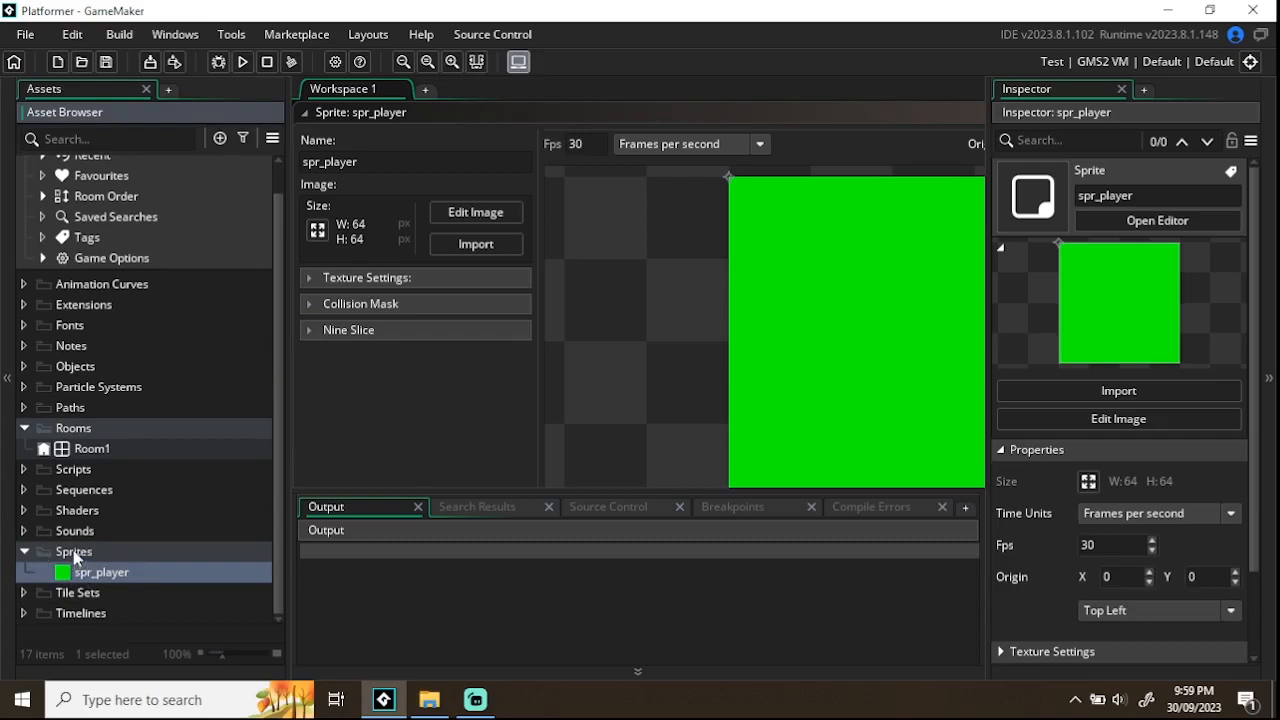
Step: Create a new sprite in the Sprites group and name it spr_enemy
{"action": "left_click", "coordinate": [75, 554]}
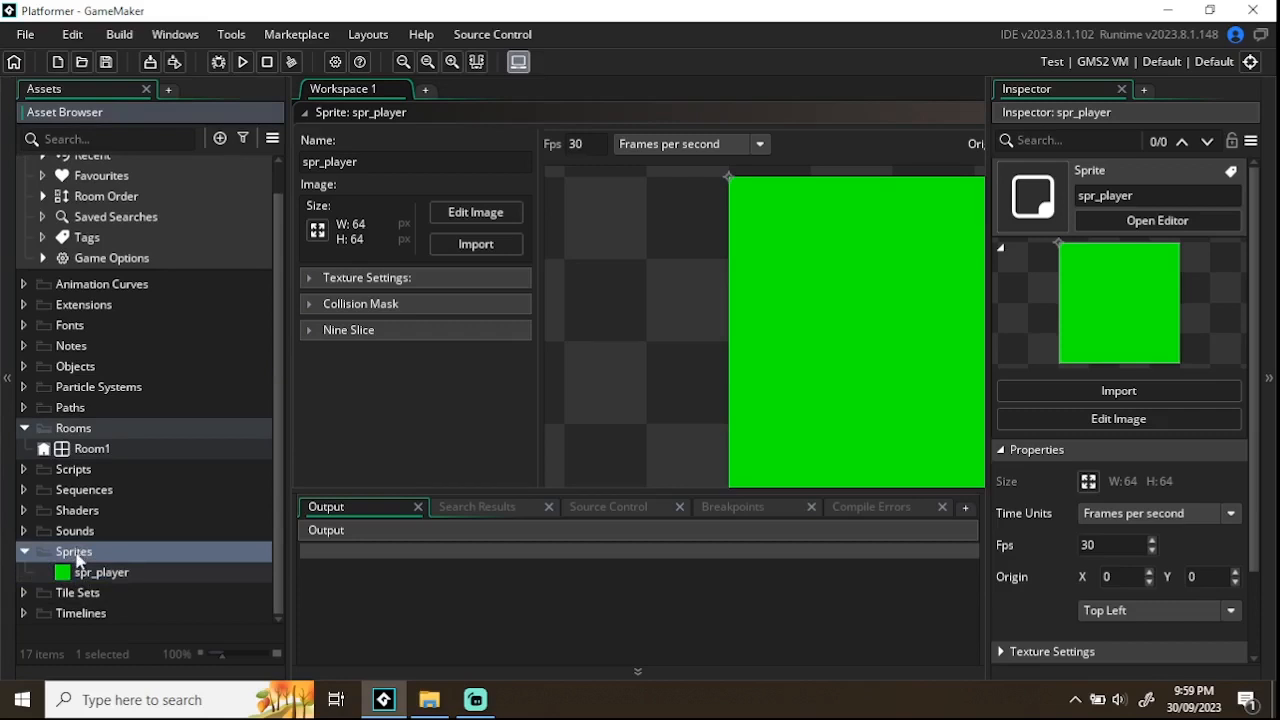
{"action": "right_click", "coordinate": [77, 561]}
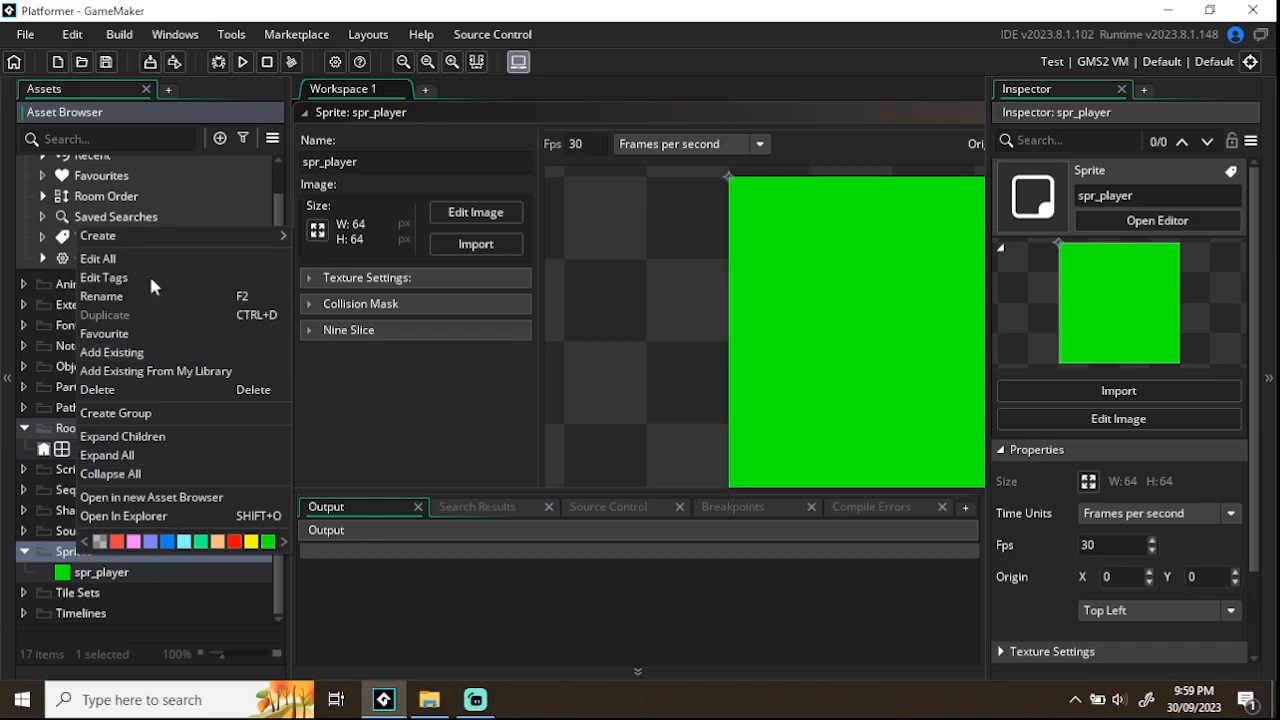
{"action": "mouse_move", "coordinate": [122, 234]}
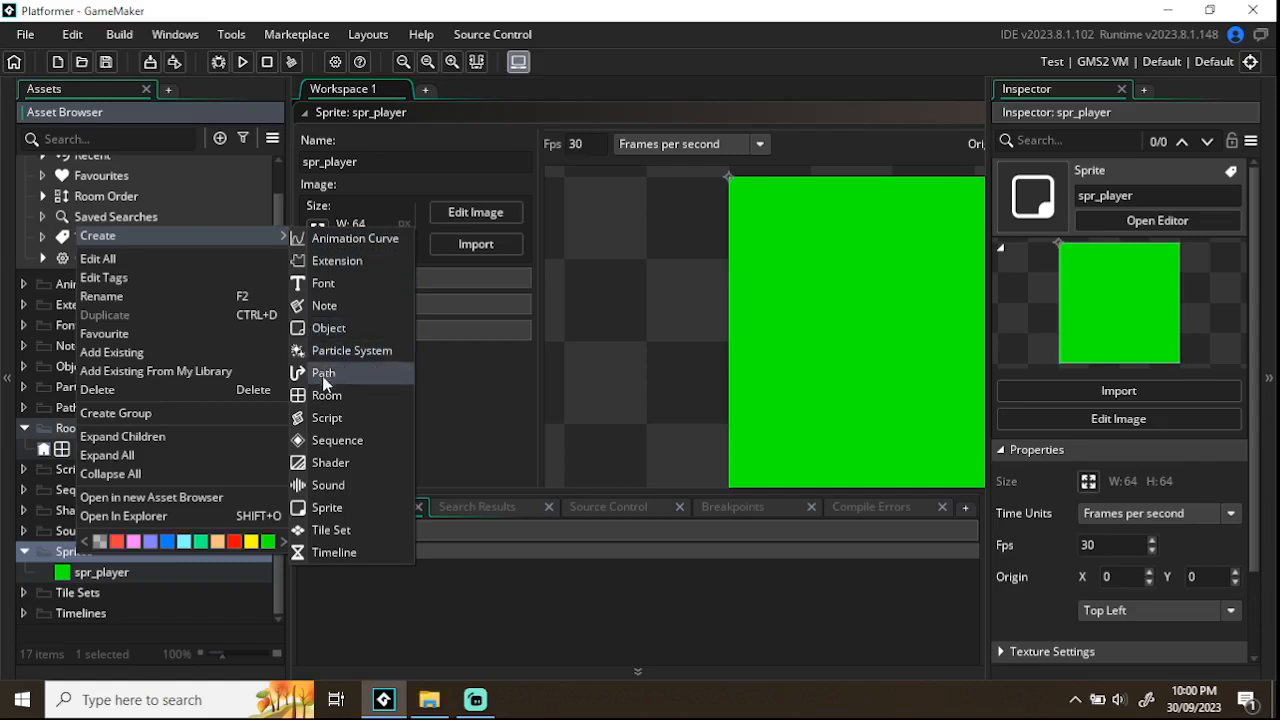
{"action": "left_click", "coordinate": [326, 507]}
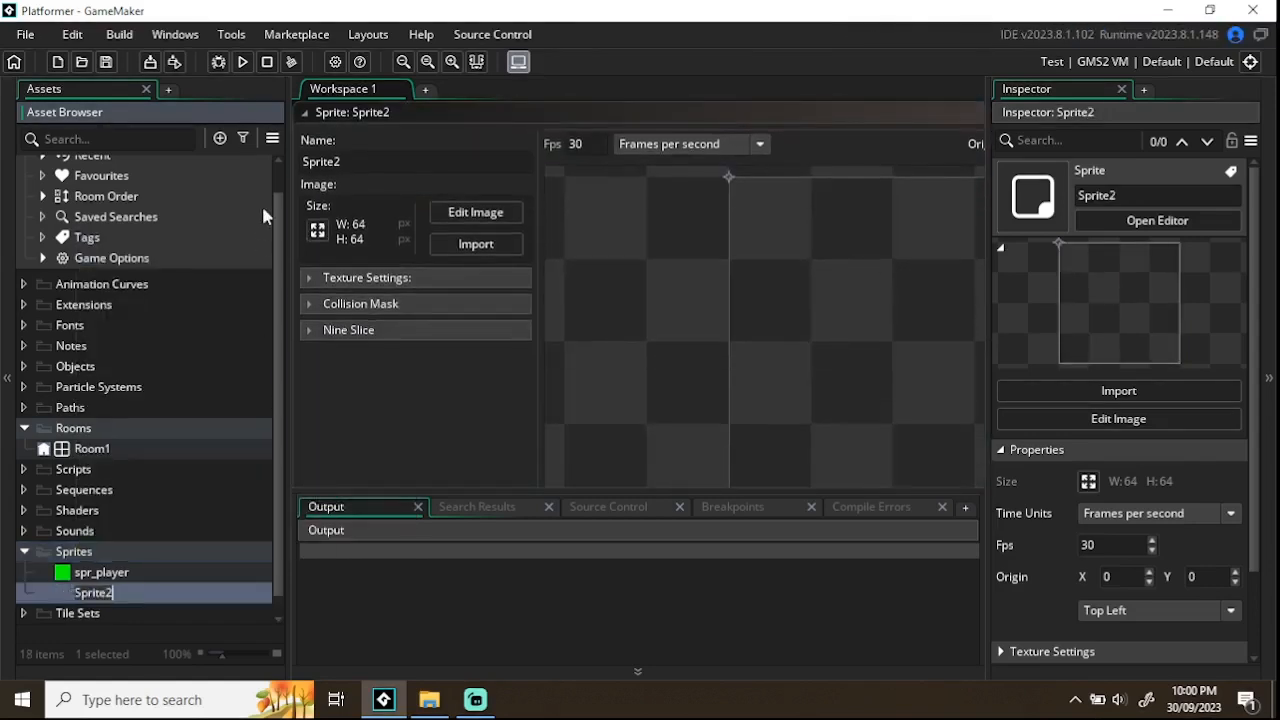
{"action": "left_click", "coordinate": [362, 163]}
{"action": "key", "text": "ctrl+a"}
{"action": "key", "text": "BackSpace"}
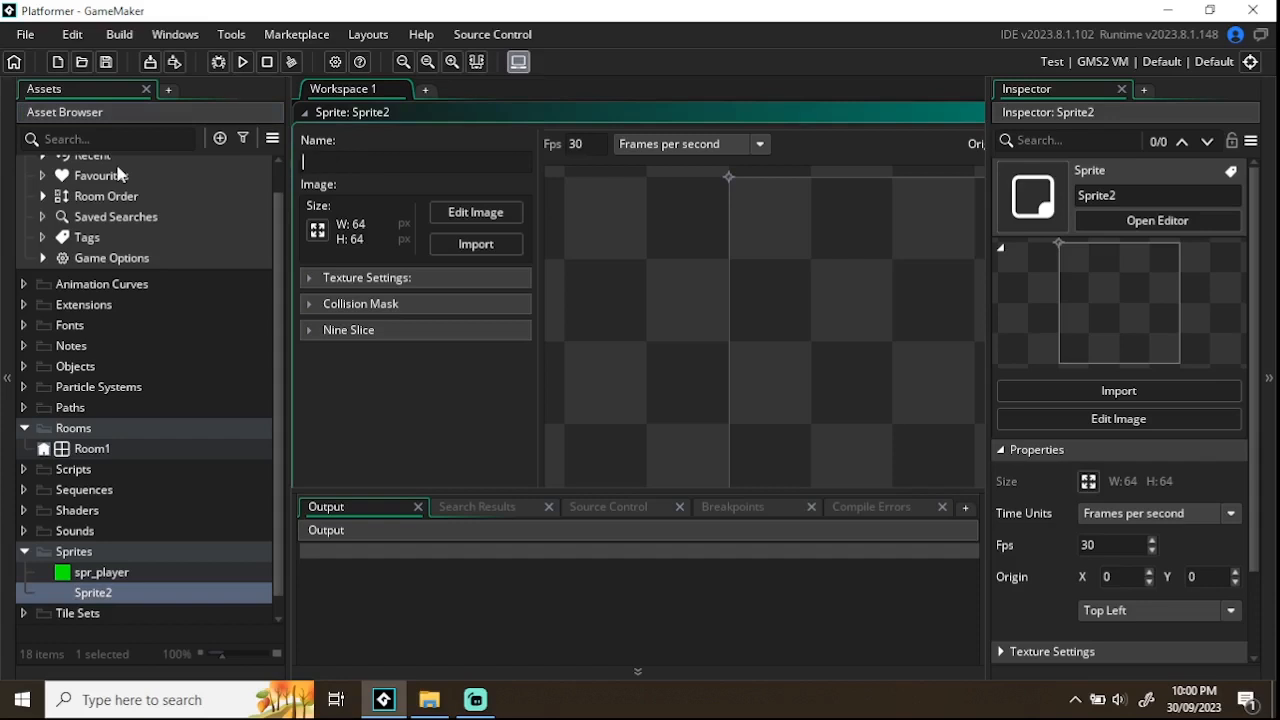
{"action": "type", "text": "spr_"}
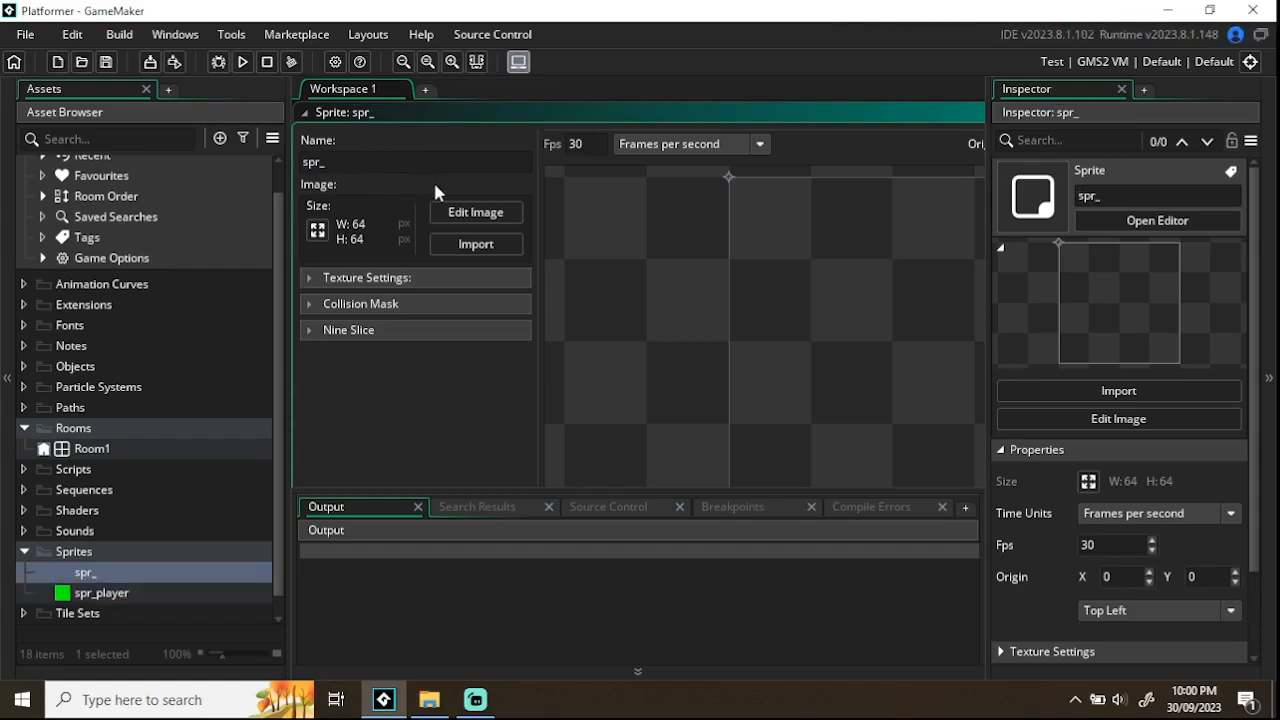
{"action": "type", "text": "enemy"}
Step: Fill the entire spr_enemy image with red using the Fill tool and close its image editor
{"action": "left_click", "coordinate": [451, 212]}
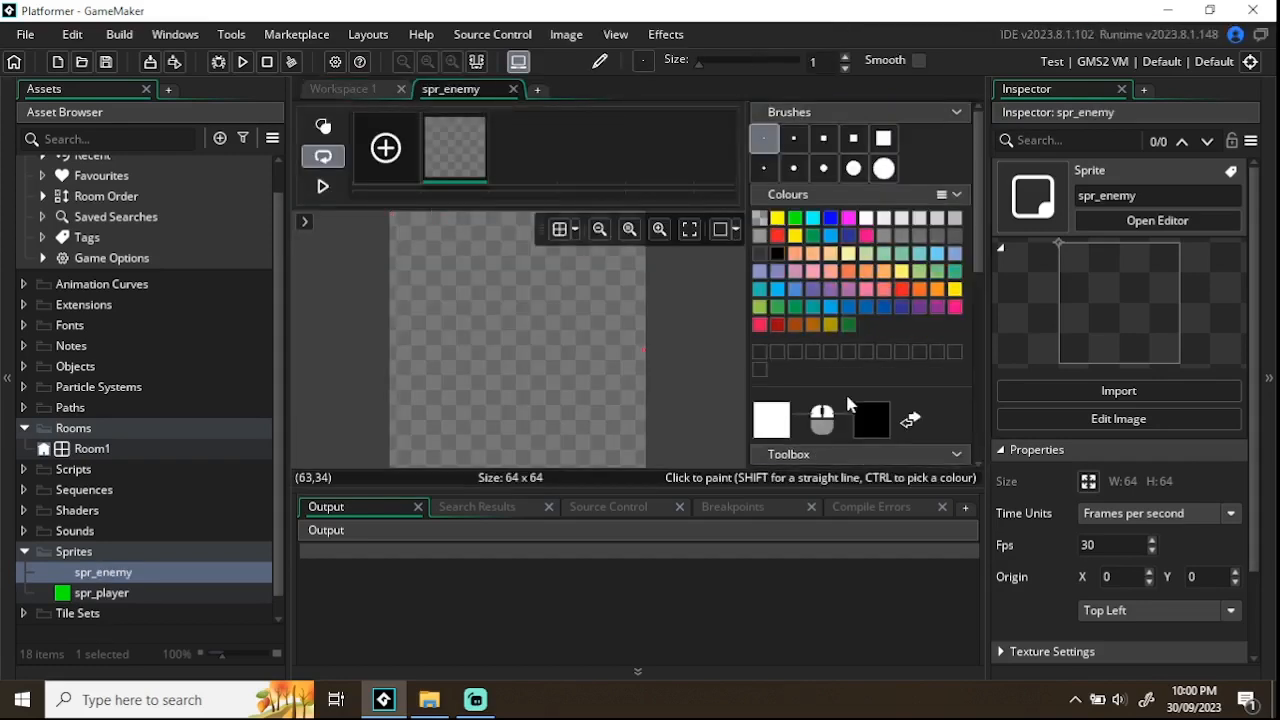
{"action": "left_click", "coordinate": [778, 237]}
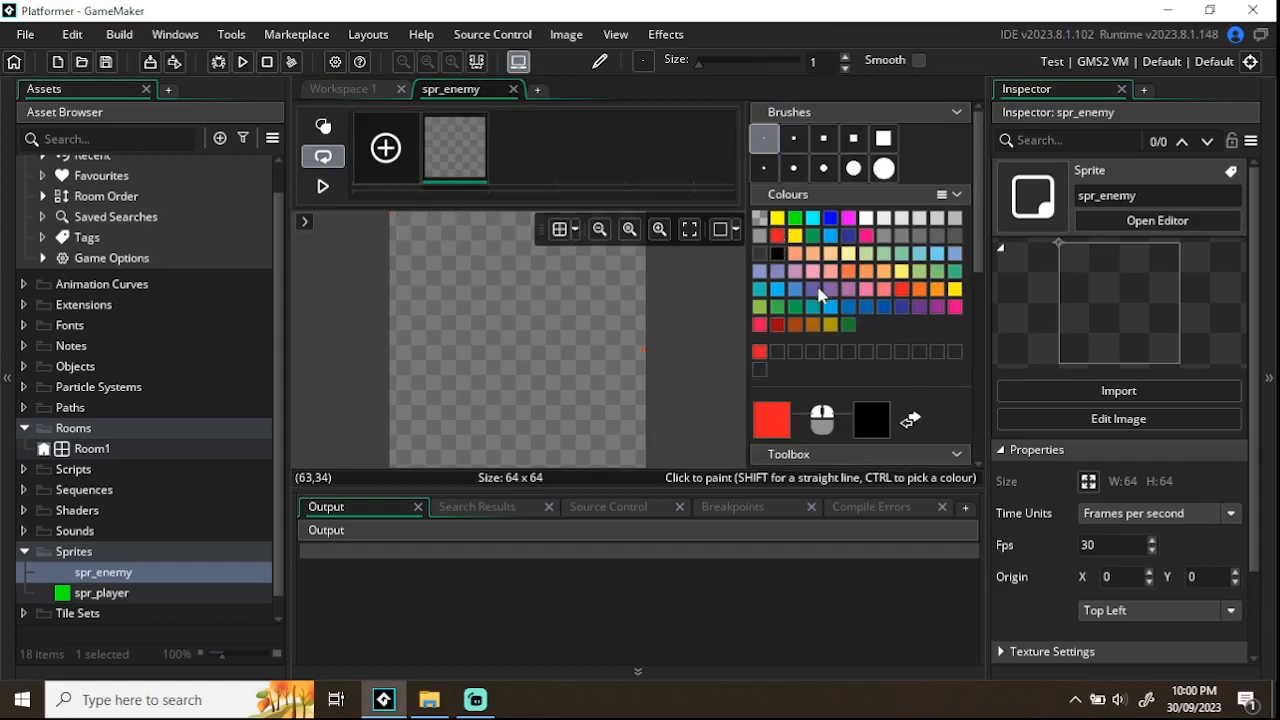
{"action": "scroll", "coordinate": [828, 270], "scroll_direction": "down", "scroll_amount": 2}
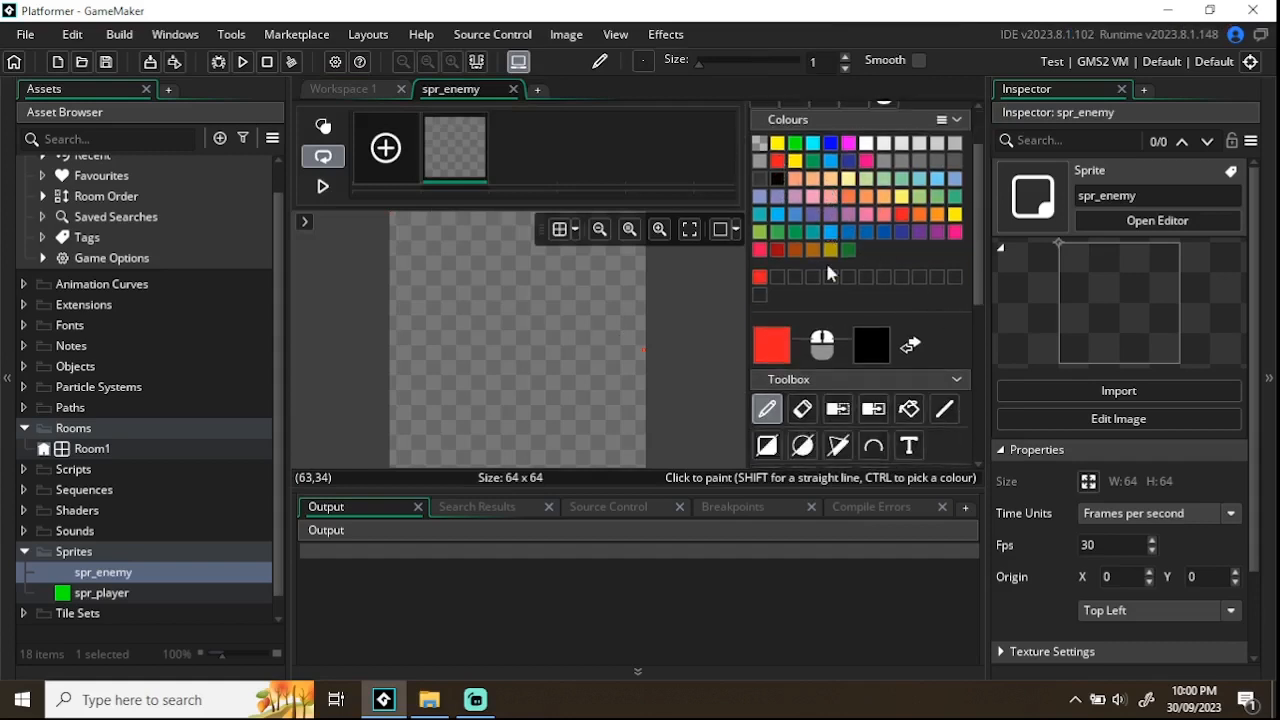
{"action": "scroll", "coordinate": [828, 259], "scroll_direction": "down", "scroll_amount": 4}
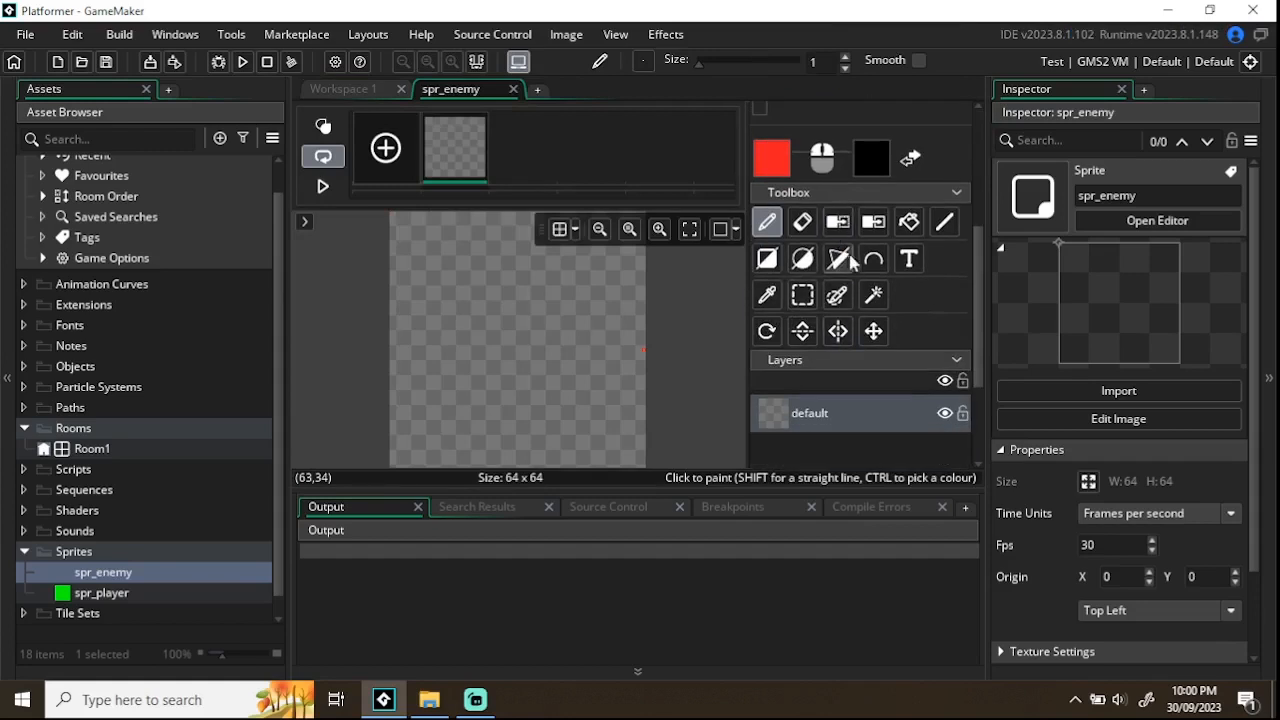
{"action": "left_click", "coordinate": [909, 228]}
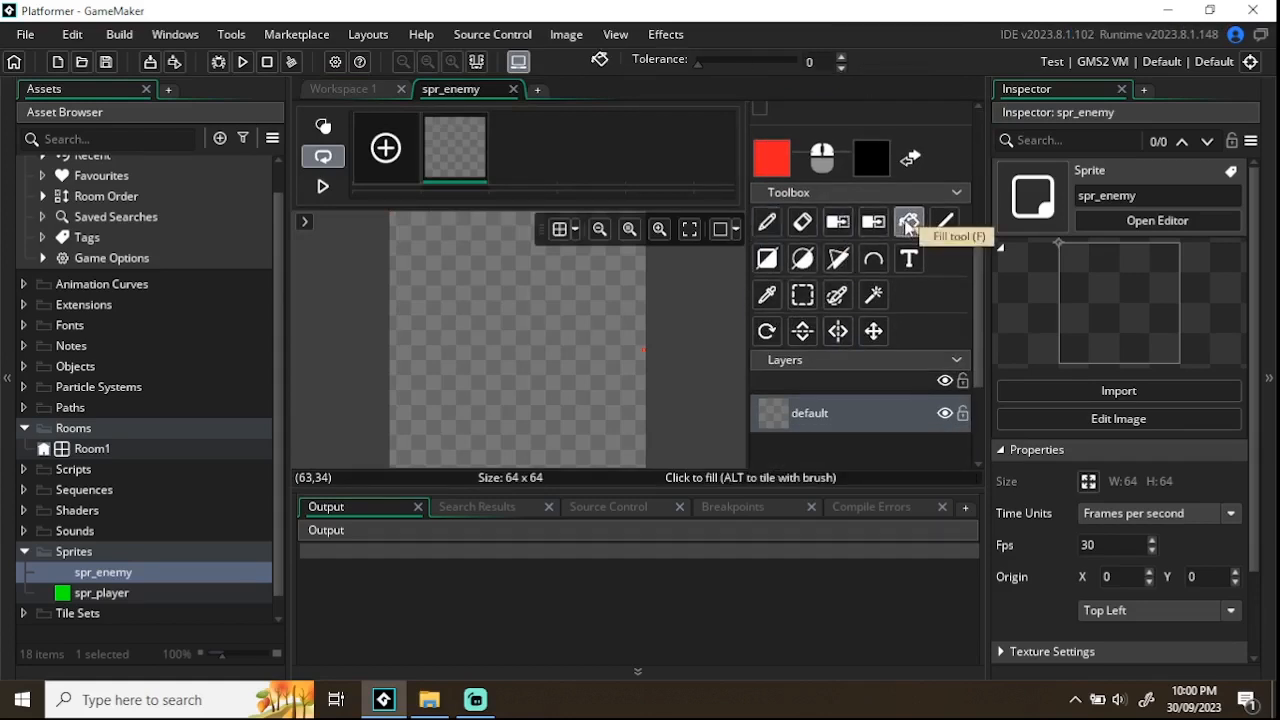
{"action": "left_click", "coordinate": [525, 325]}
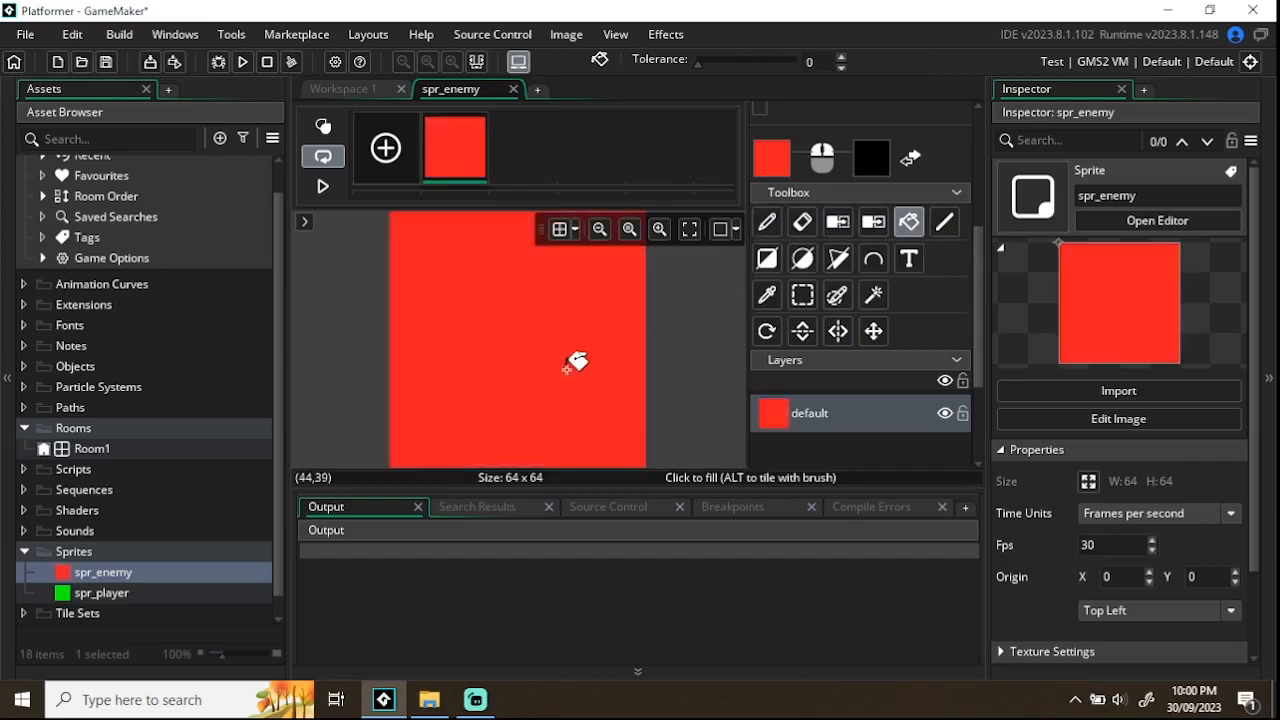
{"action": "scroll", "coordinate": [505, 315], "scroll_direction": "down", "scroll_amount": 2}
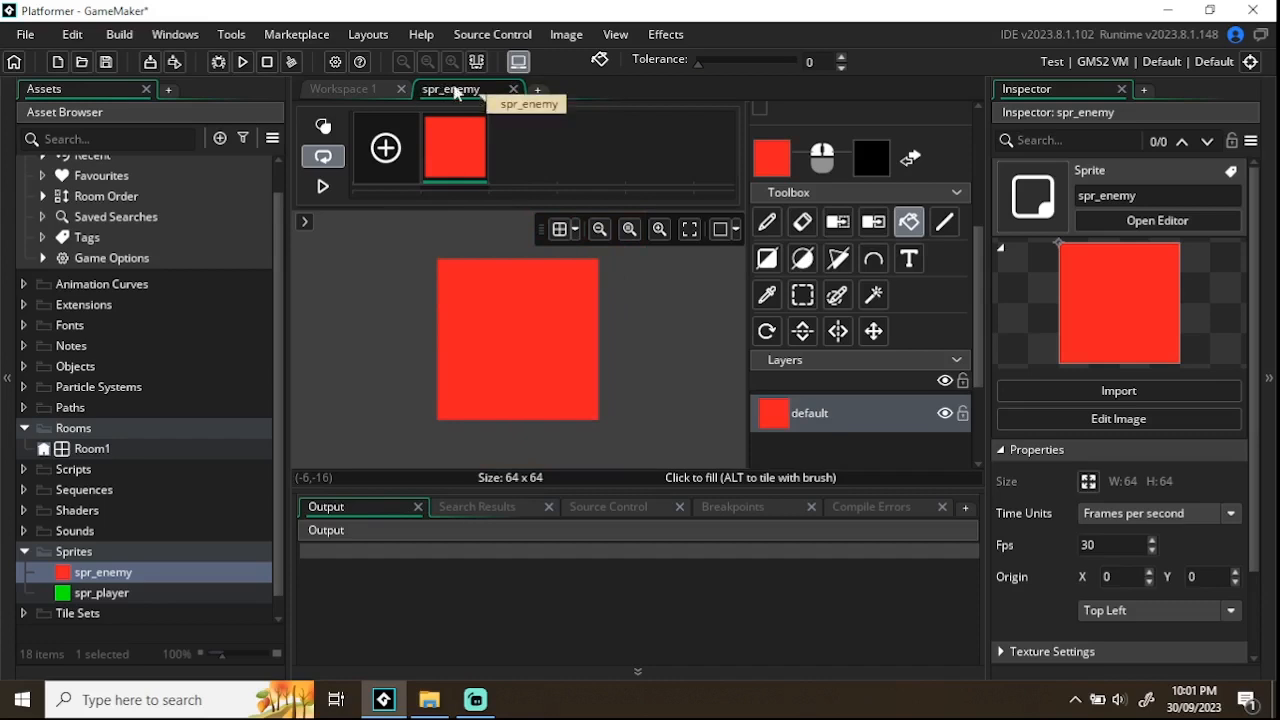
{"action": "left_click", "coordinate": [514, 90]}
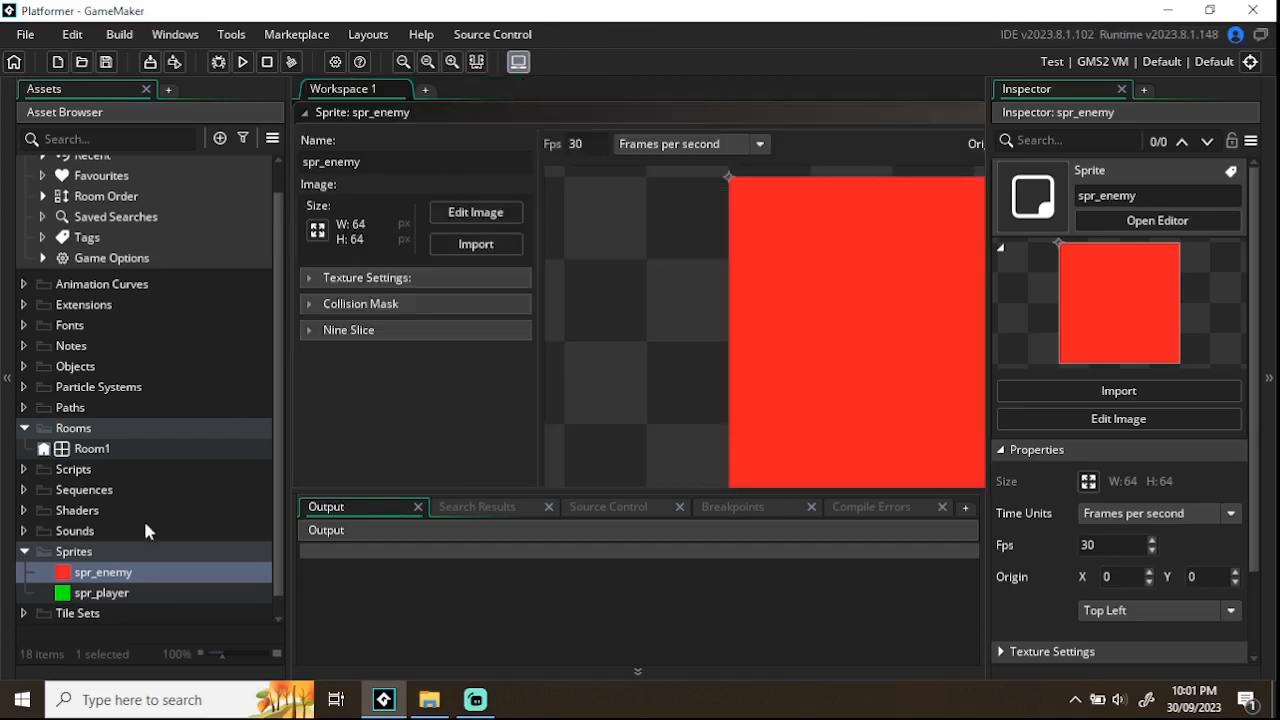
Step: Create another sprite in the Sprites group and name it spr_ground
{"action": "scroll", "coordinate": [115, 568], "scroll_direction": "down", "scroll_amount": 1}
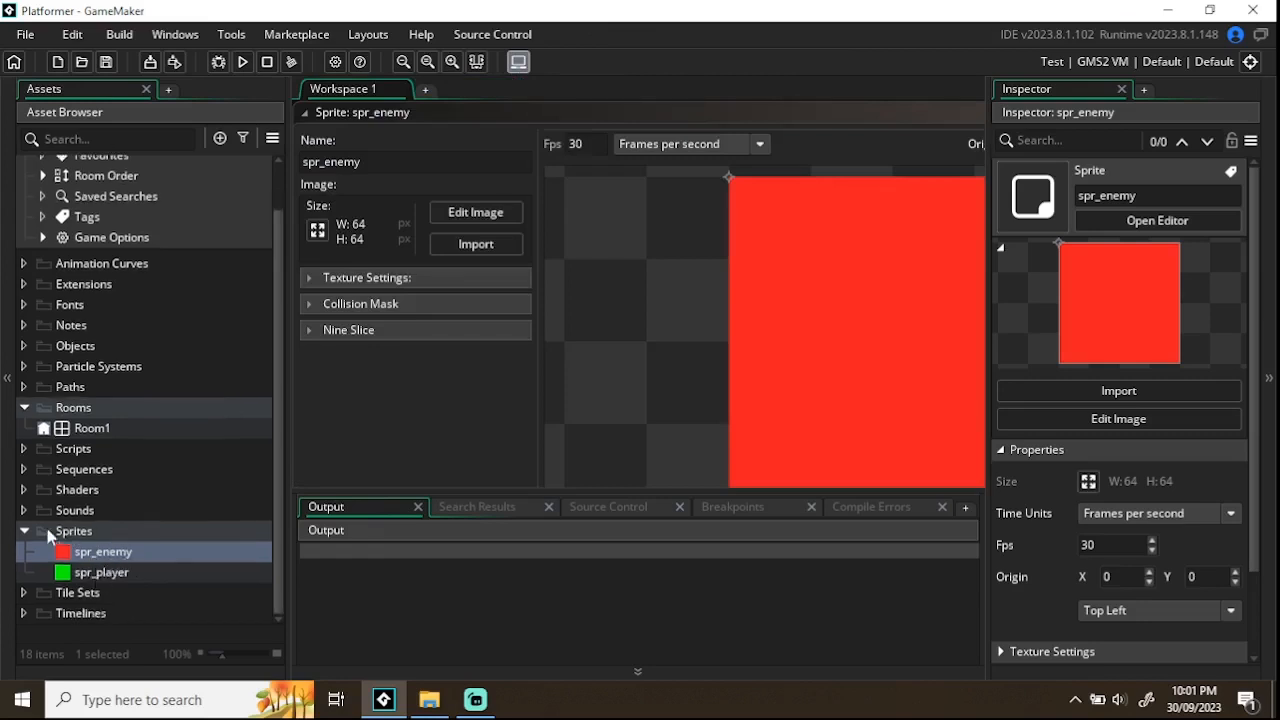
{"action": "right_click", "coordinate": [90, 535]}
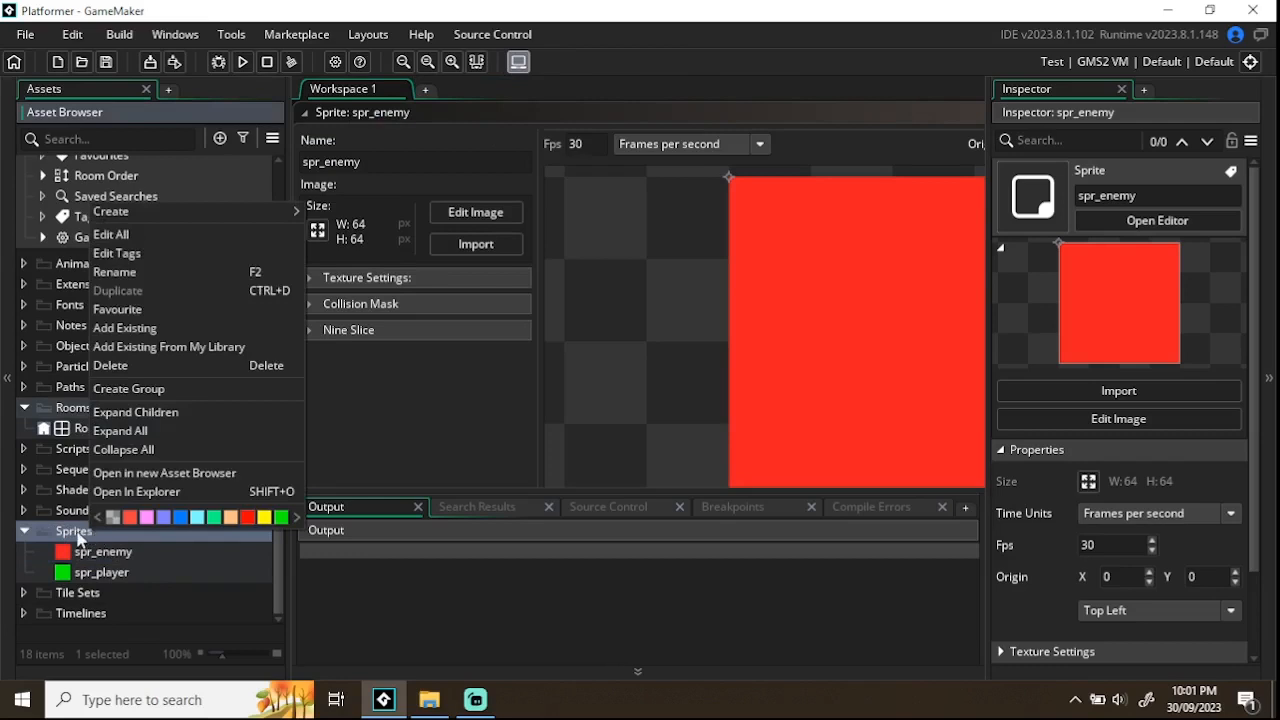
{"action": "mouse_move", "coordinate": [172, 214]}
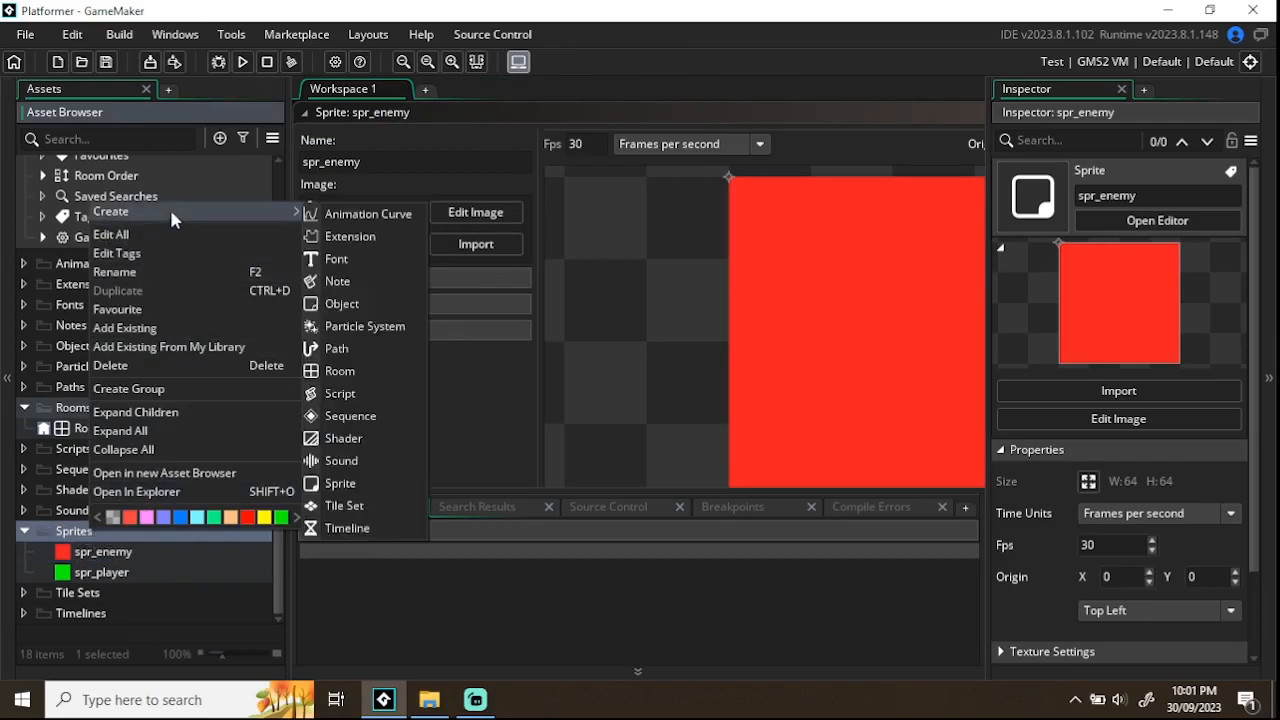
{"action": "left_click", "coordinate": [339, 483]}
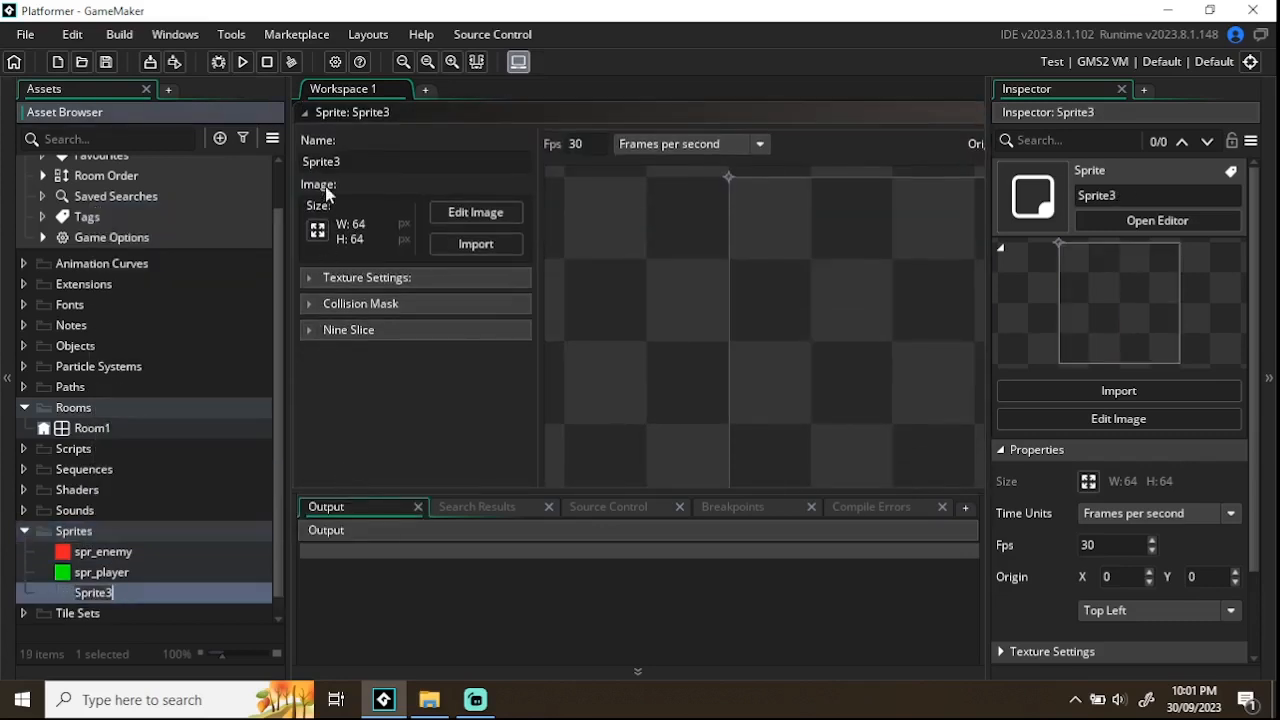
{"action": "left_click", "coordinate": [376, 157]}
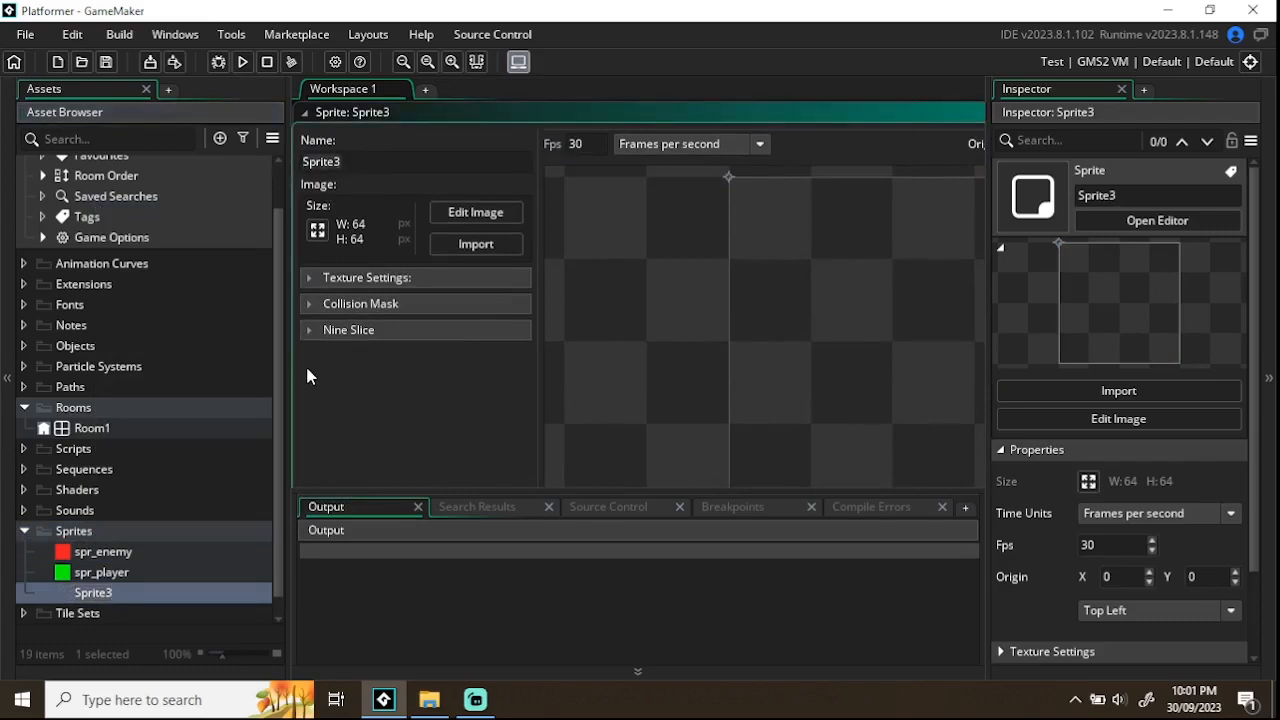
{"action": "type", "text": "spr_ground"}
Step: Review the spr_enemy and spr_player sprites and return to spr_ground
{"action": "double_click", "coordinate": [113, 553]}
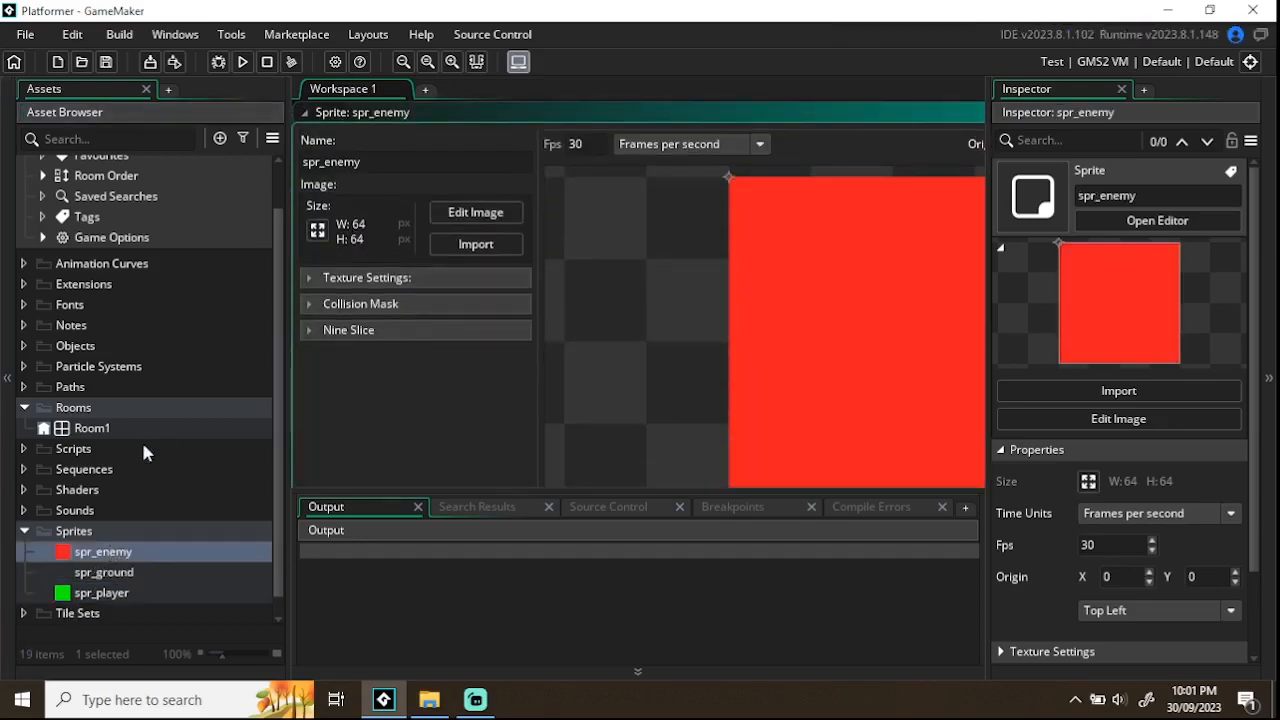
{"action": "double_click", "coordinate": [104, 593]}
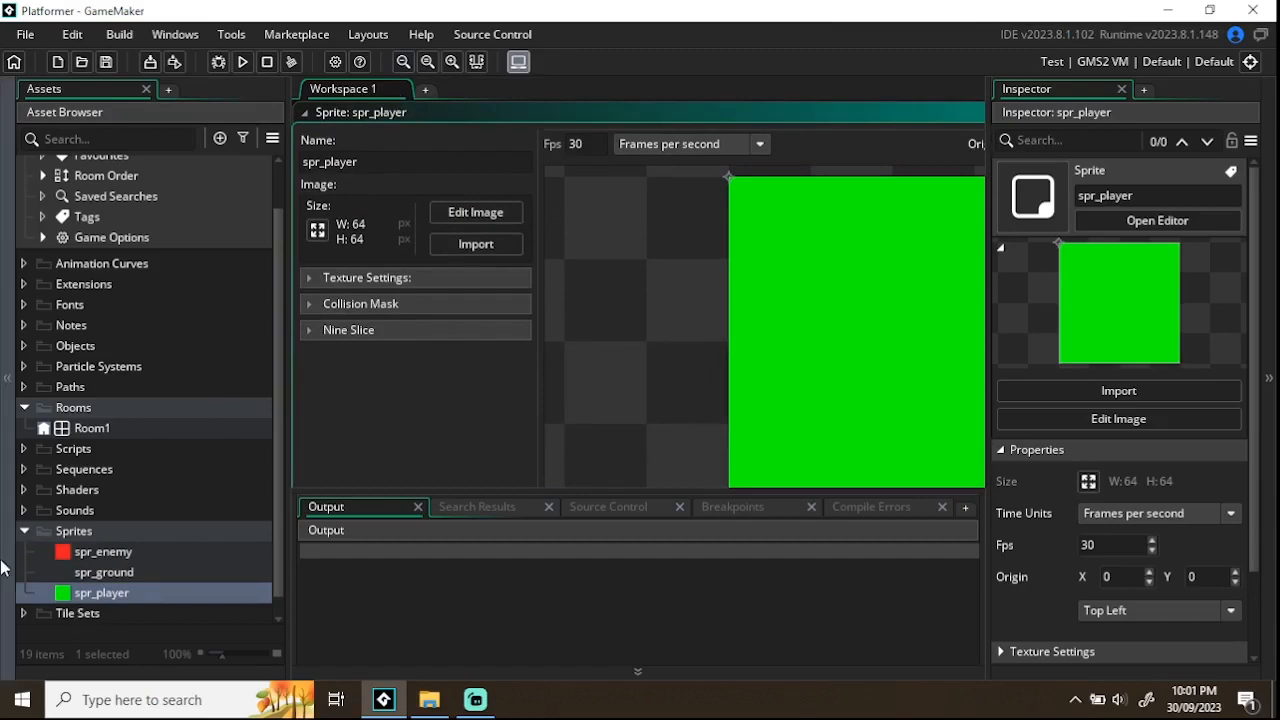
{"action": "double_click", "coordinate": [91, 572]}
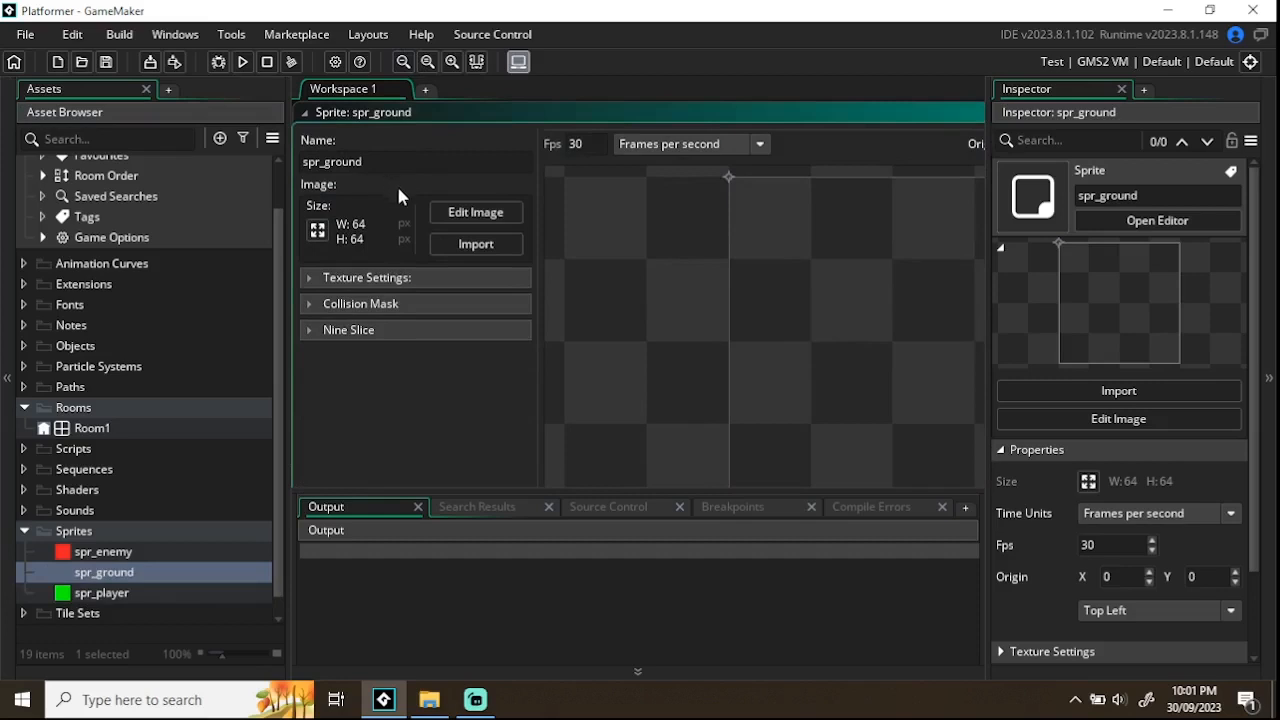
Step: Fill the entire spr_ground image with black using the Fill tool and close its image editor
{"action": "double_click", "coordinate": [97, 580]}
{"action": "left_click", "coordinate": [471, 213]}
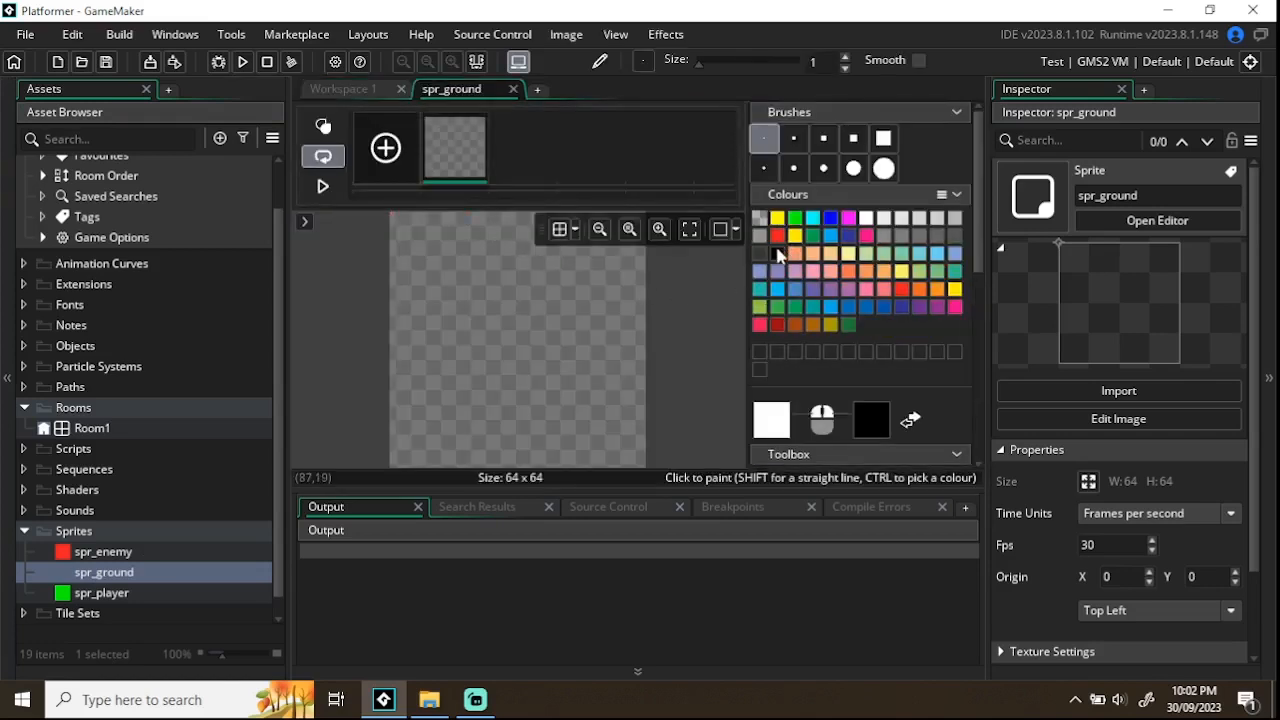
{"action": "left_click", "coordinate": [779, 256]}
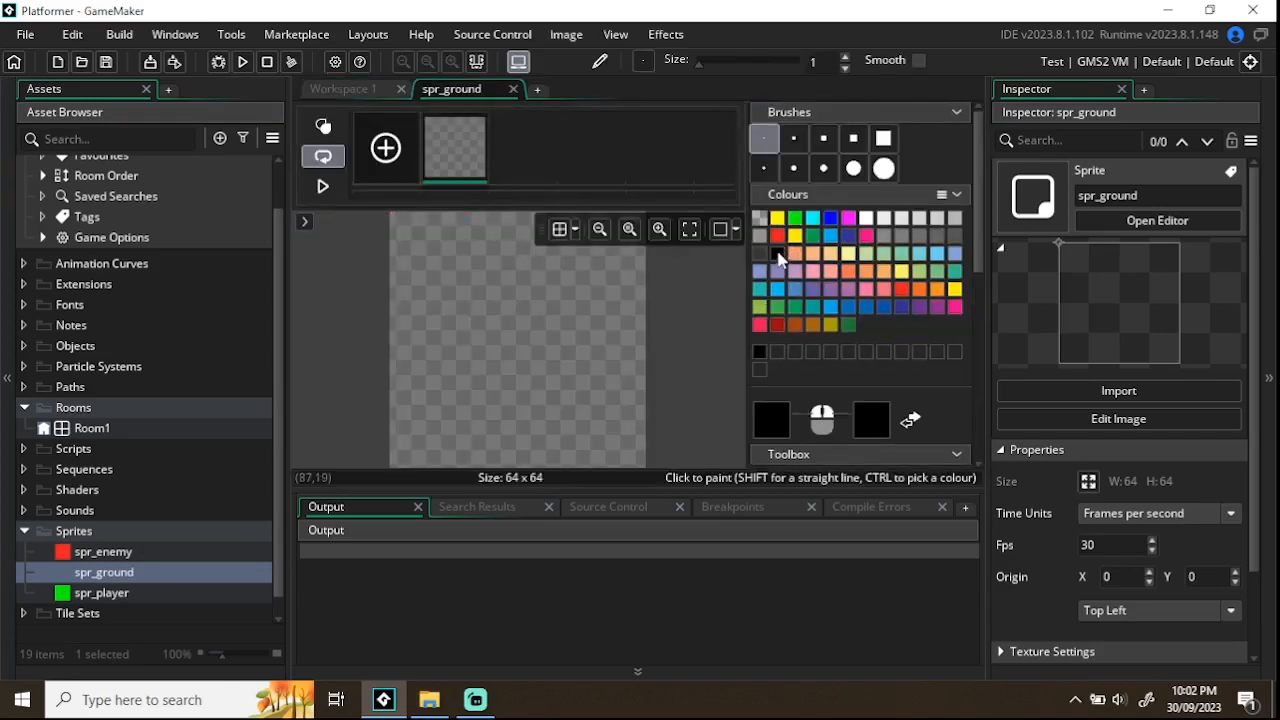
{"action": "scroll", "coordinate": [832, 276], "scroll_direction": "down", "scroll_amount": 4}
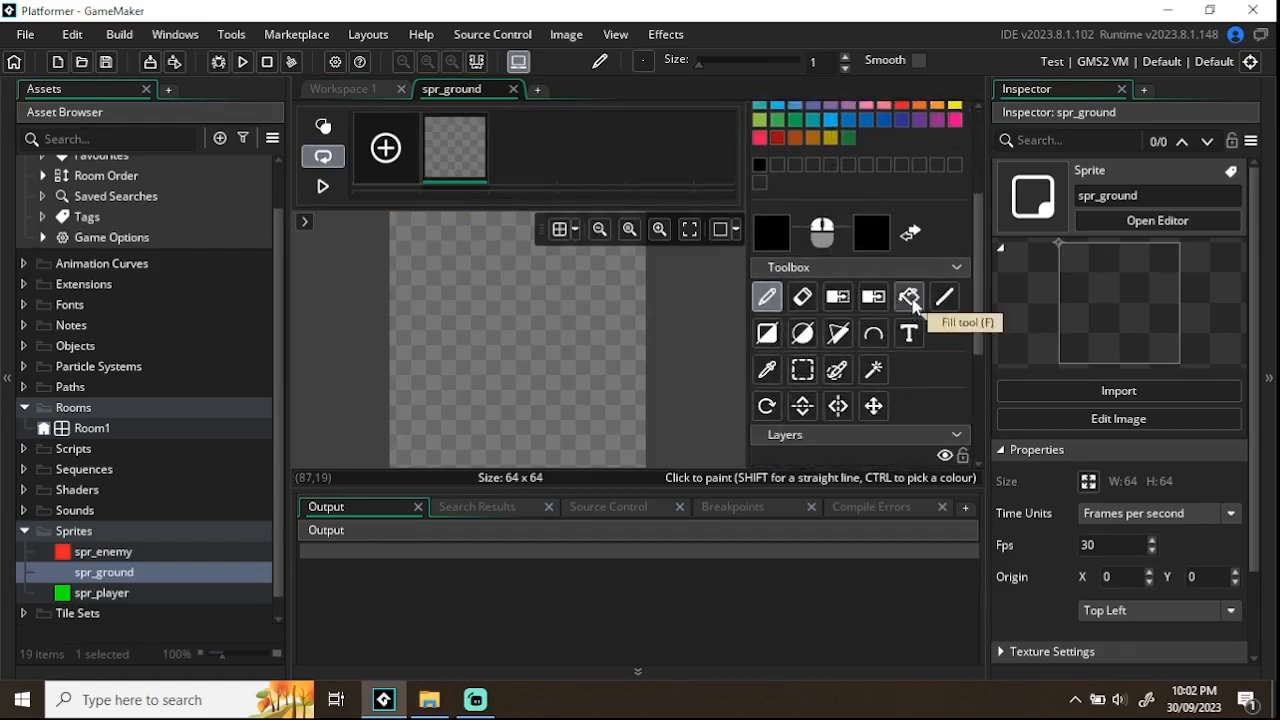
{"action": "left_click", "coordinate": [909, 297]}
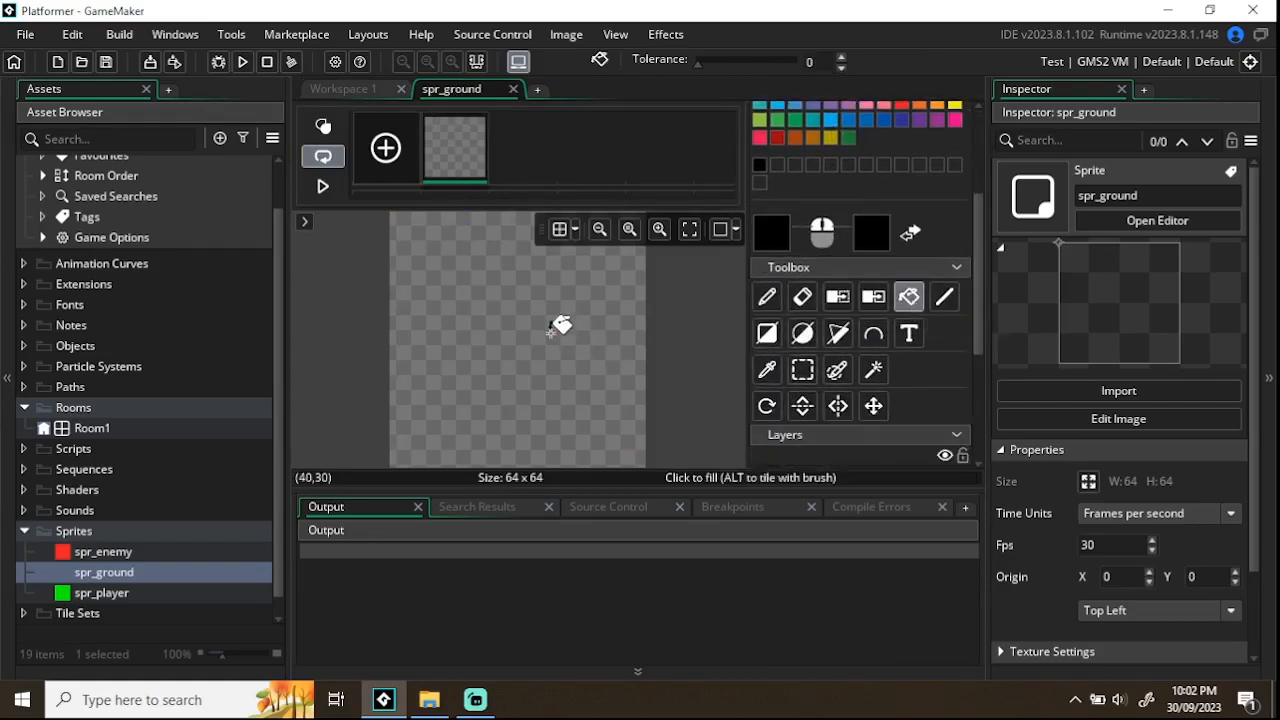
{"action": "left_click", "coordinate": [552, 336]}
{"action": "scroll", "coordinate": [480, 400], "scroll_direction": "down", "scroll_amount": 3}
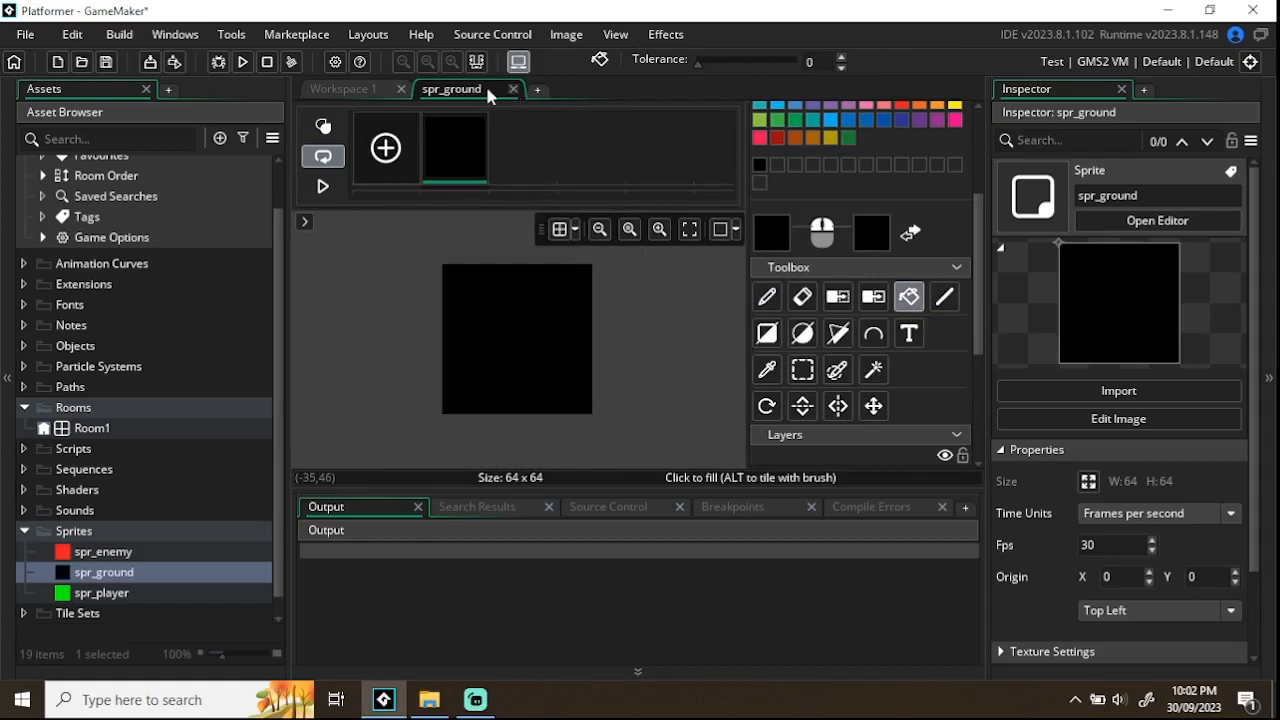
{"action": "left_click", "coordinate": [514, 89]}
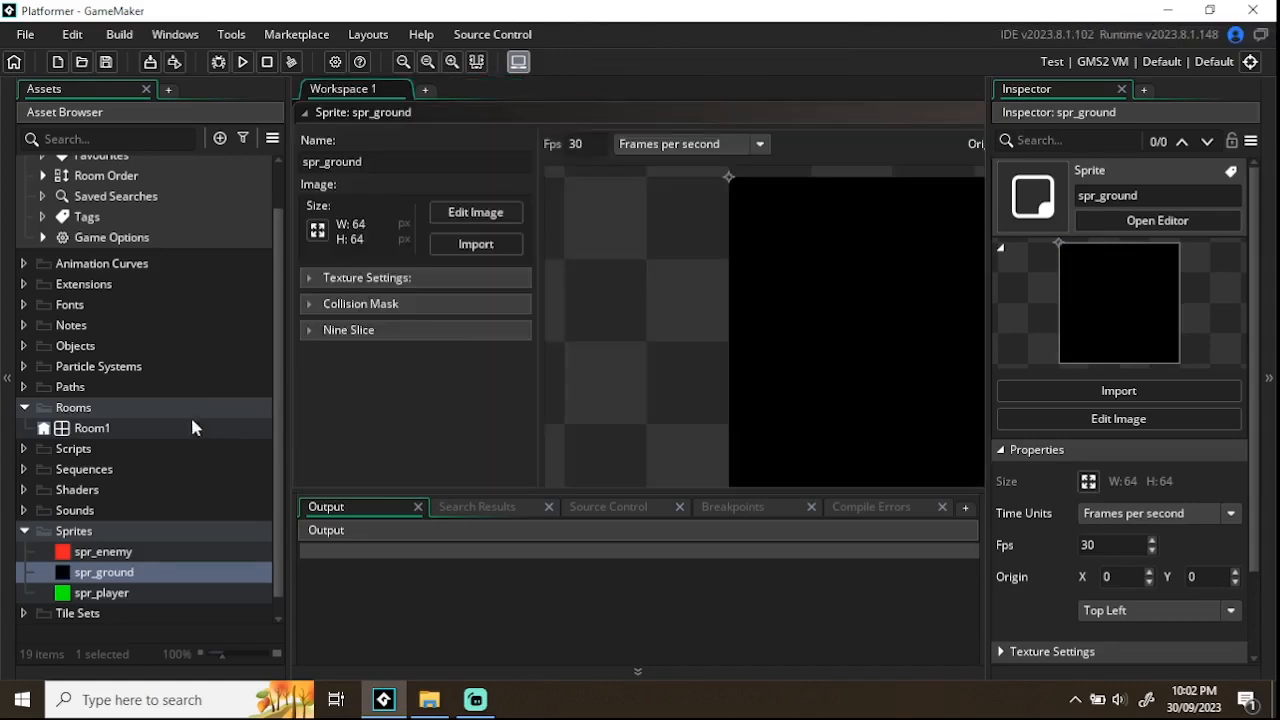
Step: Check the spr_player and spr_enemy sprites in the Asset Browser
{"action": "scroll", "coordinate": [70, 512], "scroll_direction": "down", "scroll_amount": 1}
{"action": "left_click", "coordinate": [95, 574]}
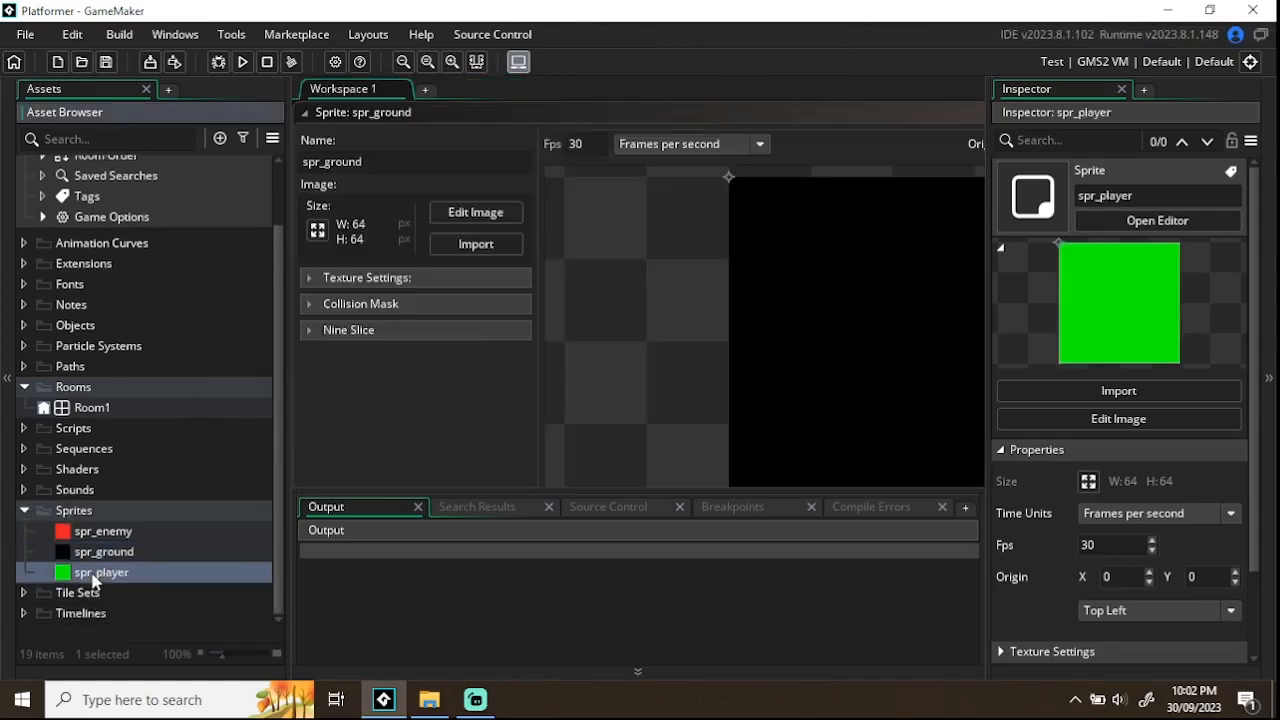
{"action": "left_click", "coordinate": [92, 536]}
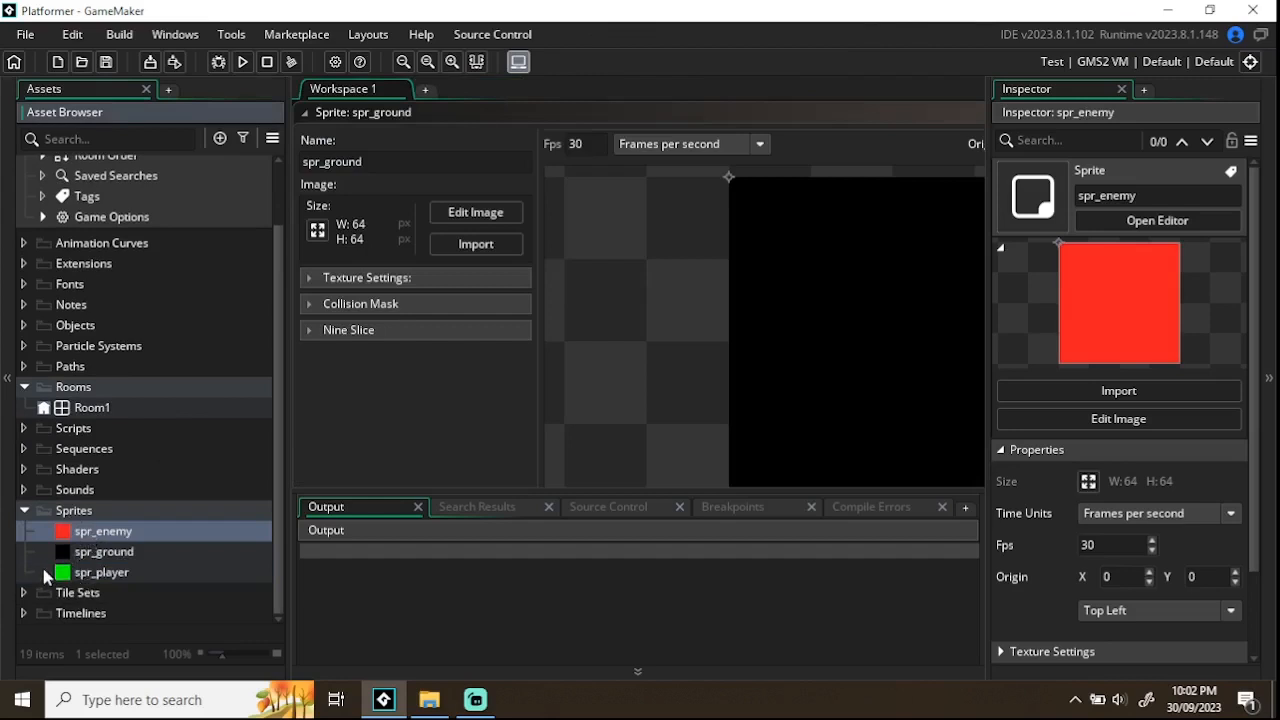
Step: Open Room1 in the room editor and examine the whole room area
{"action": "double_click", "coordinate": [92, 410]}
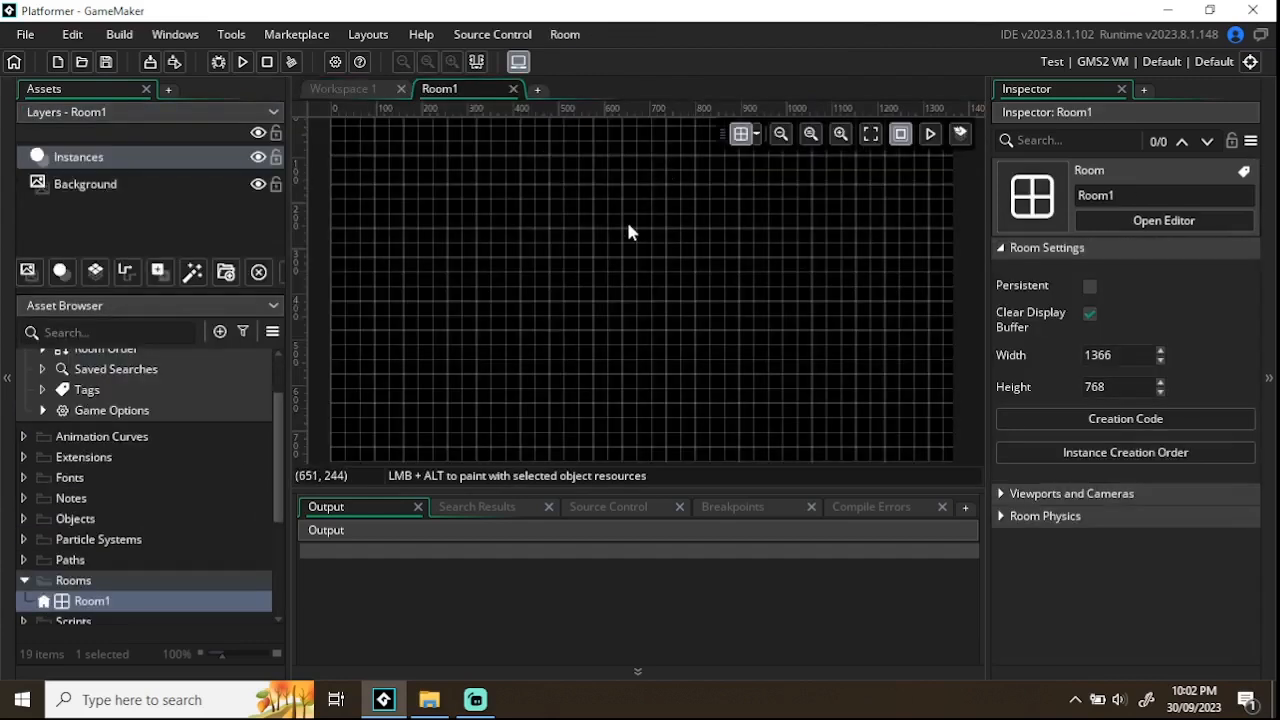
{"action": "scroll", "coordinate": [599, 266], "scroll_direction": "down", "scroll_amount": 3, "text": "ctrl"}
{"action": "scroll", "coordinate": [600, 318], "scroll_direction": "up", "scroll_amount": 2, "text": "ctrl"}
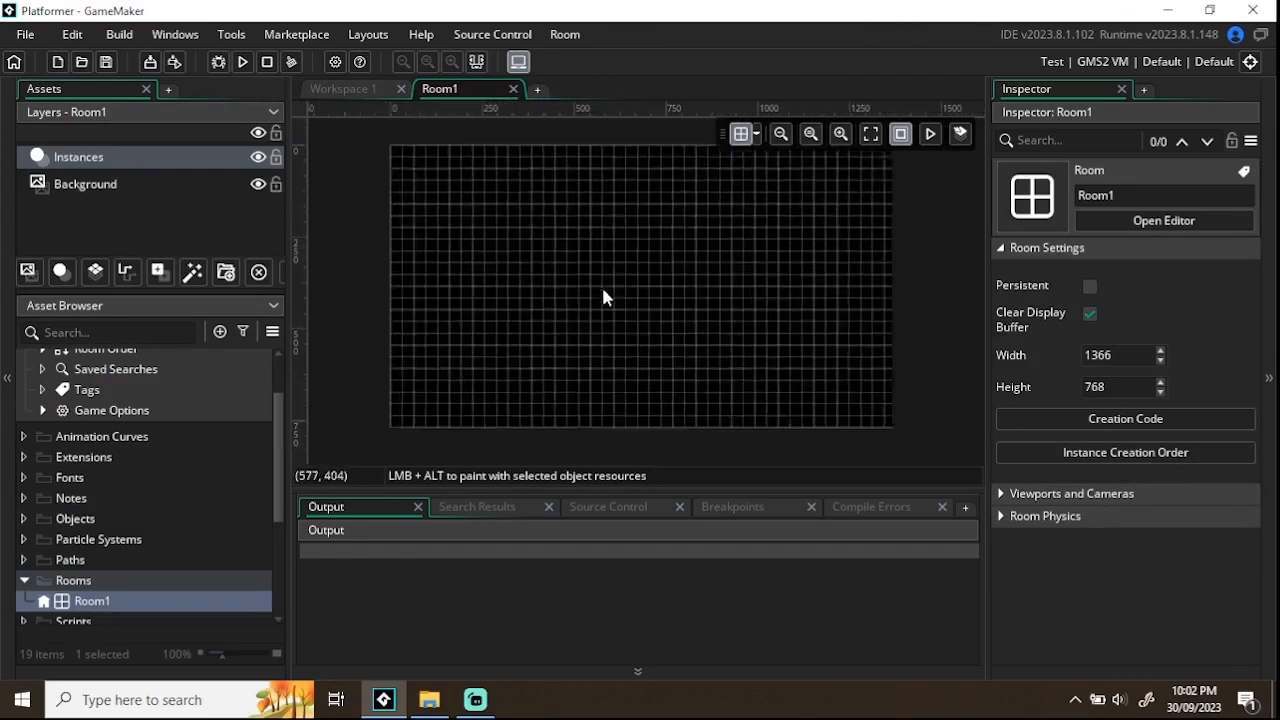
{"action": "scroll", "coordinate": [602, 300], "scroll_direction": "down", "scroll_amount": 1, "text": "ctrl"}
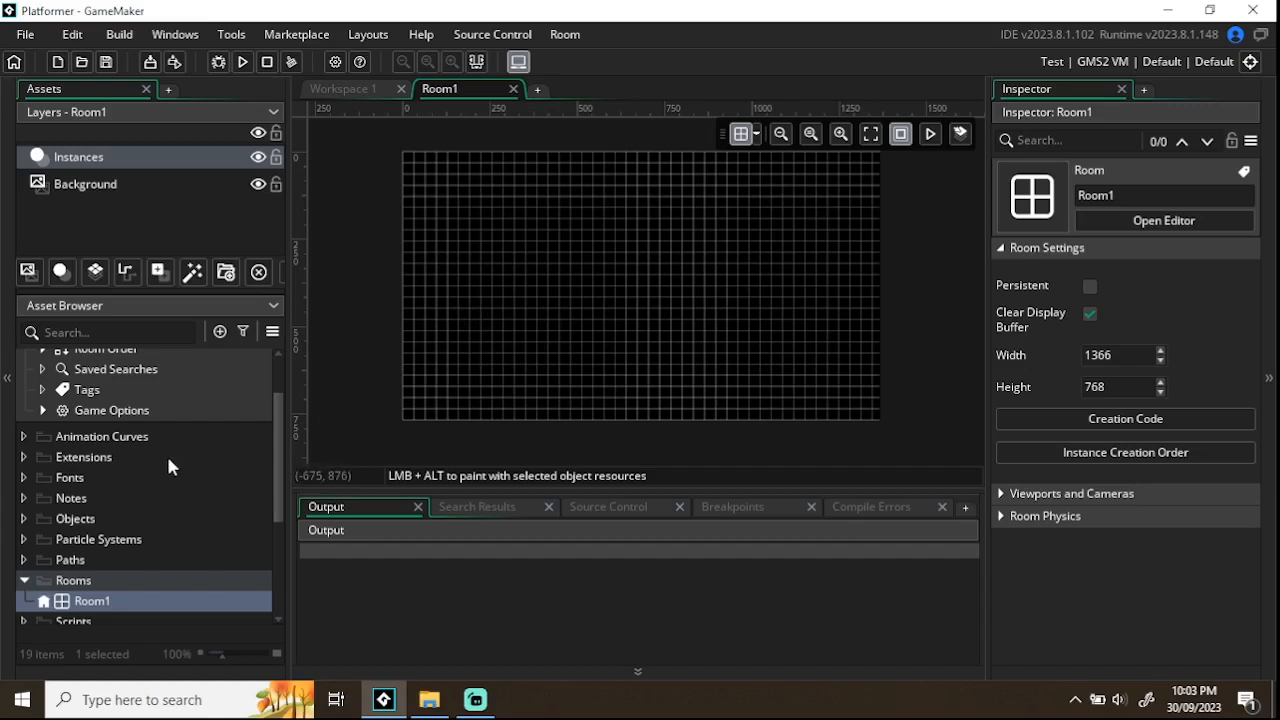
Step: Create a new sprite in the Sprites group of the Asset Browser
{"action": "scroll", "coordinate": [97, 485], "scroll_direction": "down", "scroll_amount": 3}
{"action": "scroll", "coordinate": [97, 485], "scroll_direction": "down", "scroll_amount": 2}
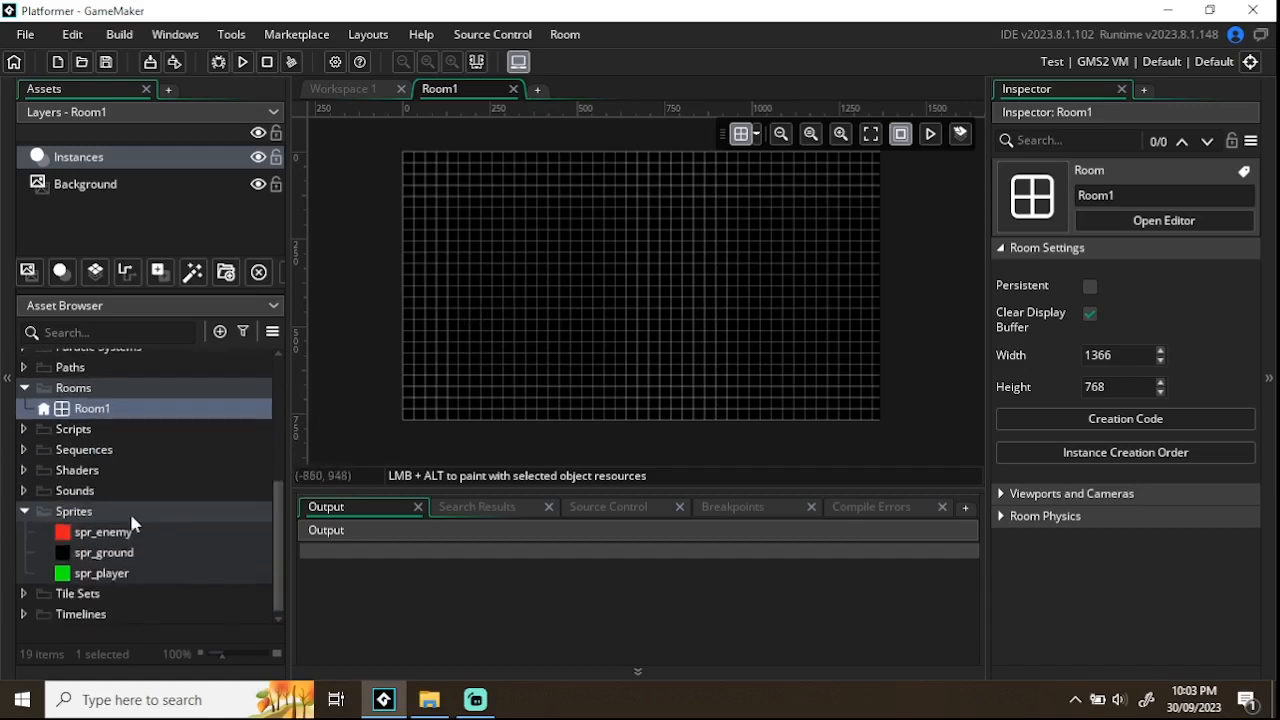
{"action": "right_click", "coordinate": [80, 513]}
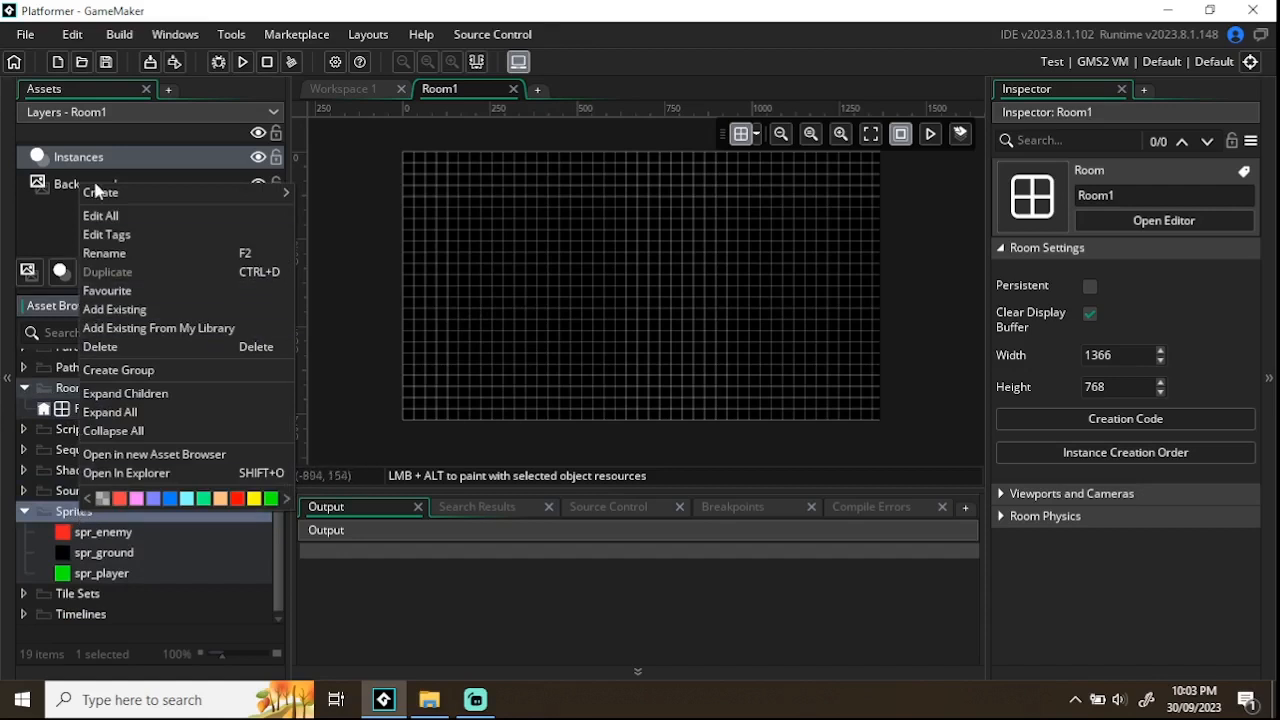
{"action": "mouse_move", "coordinate": [110, 197]}
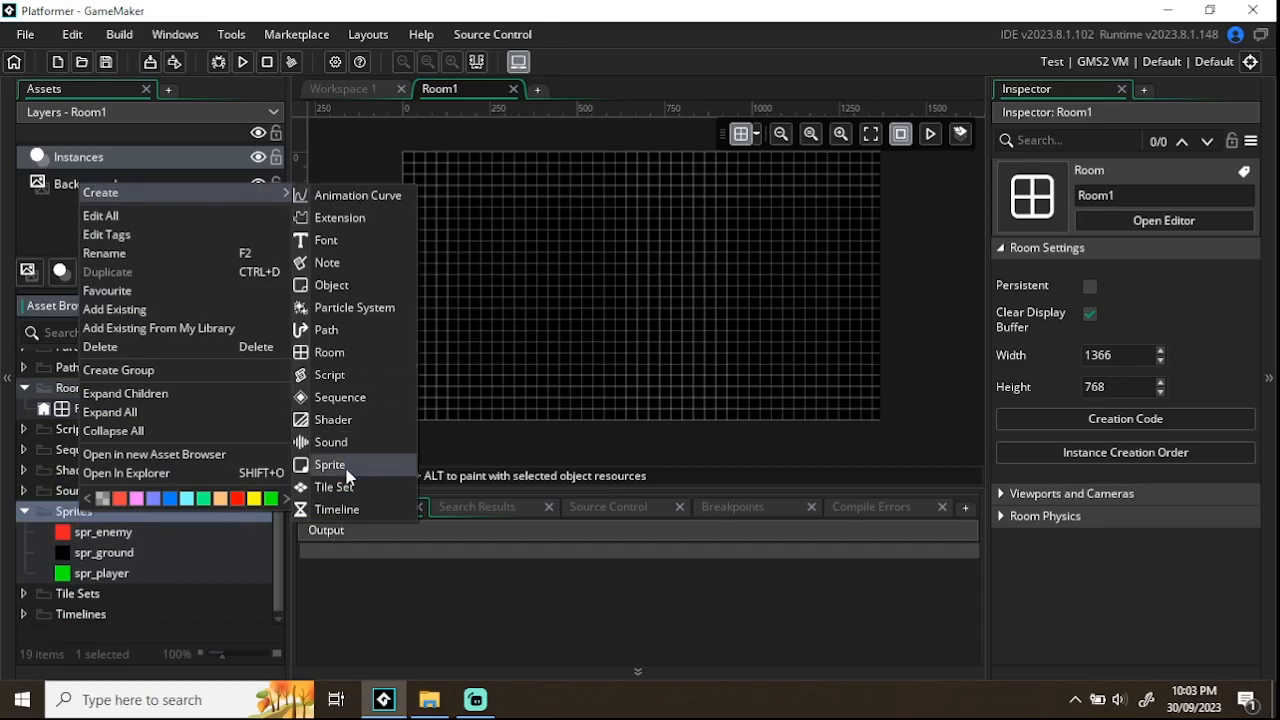
{"action": "left_click", "coordinate": [341, 465]}
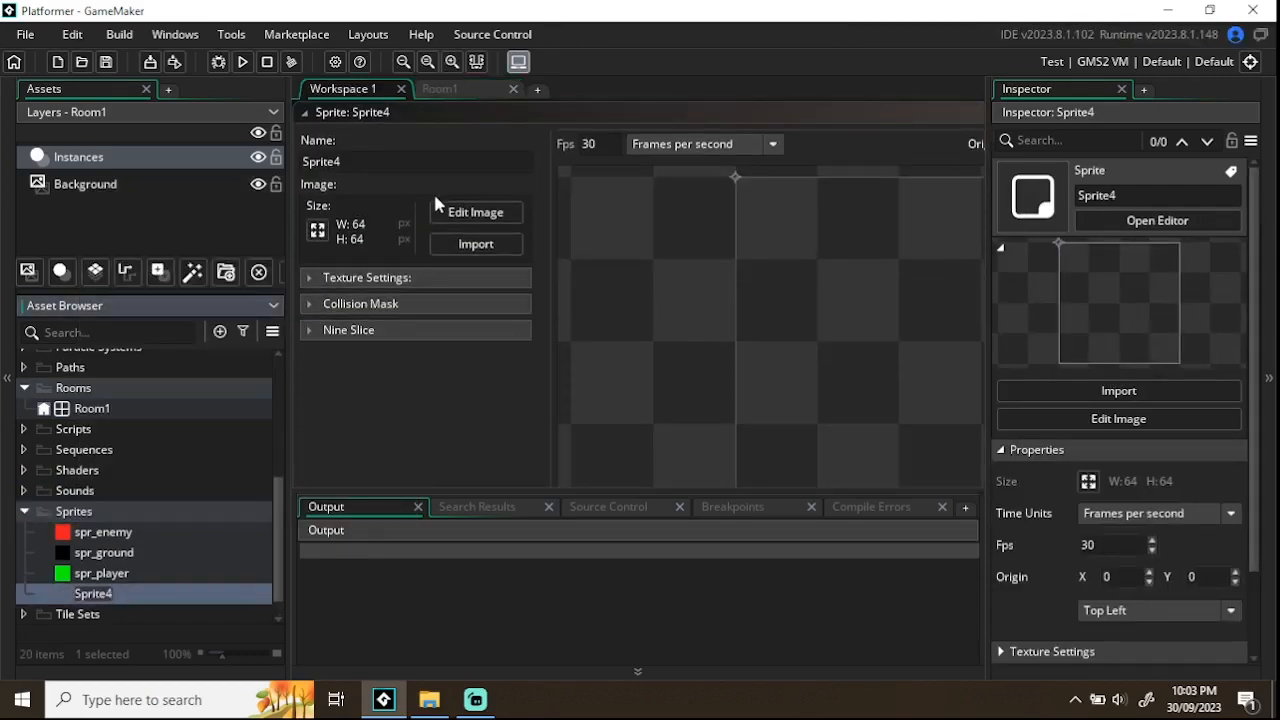
Step: Name the new sprite spr_background001
{"action": "left_click", "coordinate": [371, 163]}
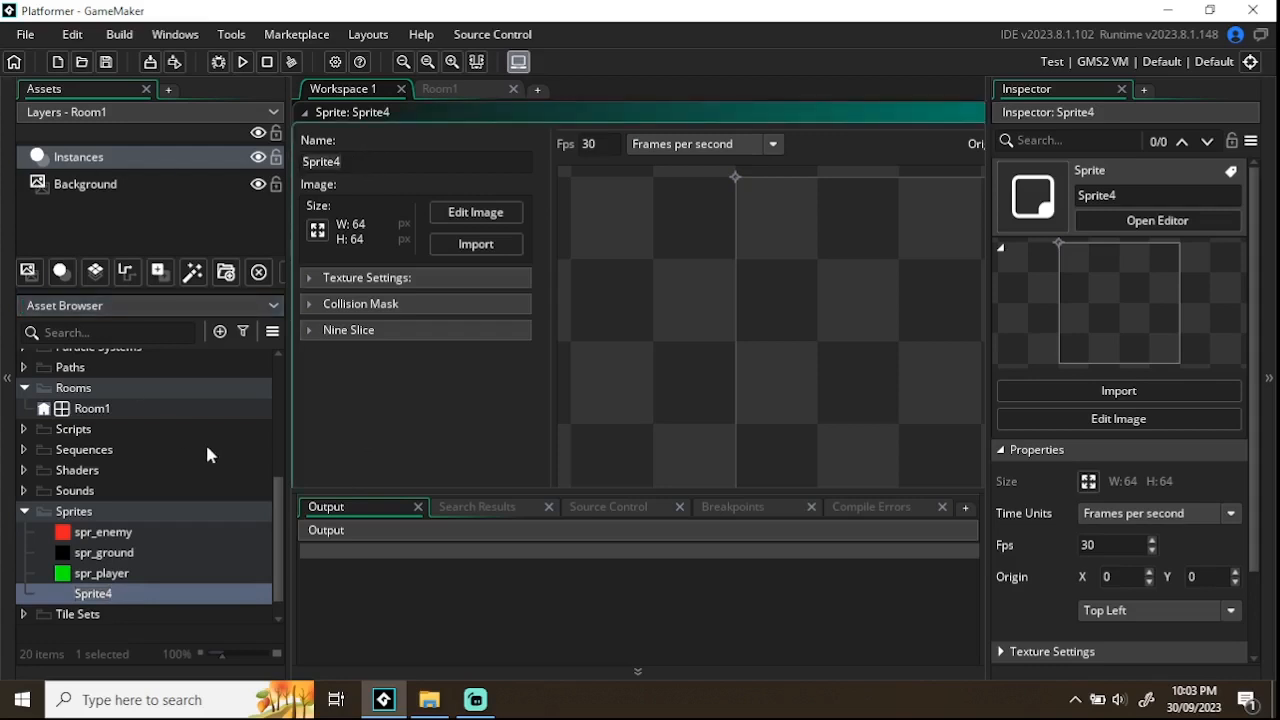
{"action": "key", "text": "ctrl+a"}
{"action": "type", "text": "baa"}
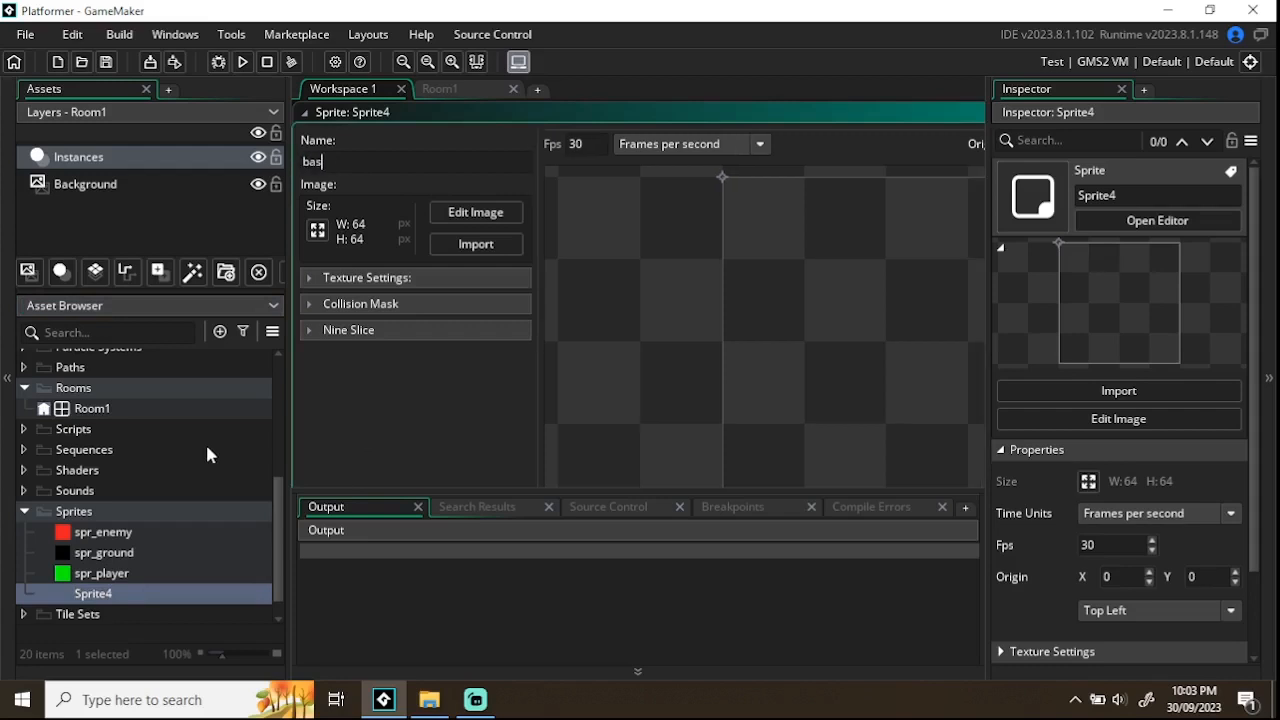
{"action": "key", "text": "BackSpace"}
{"action": "type", "text": "ckground001"}
{"action": "left_click", "coordinate": [301, 161]}
{"action": "type", "text": "spr_"}
{"action": "left_click", "coordinate": [442, 158]}
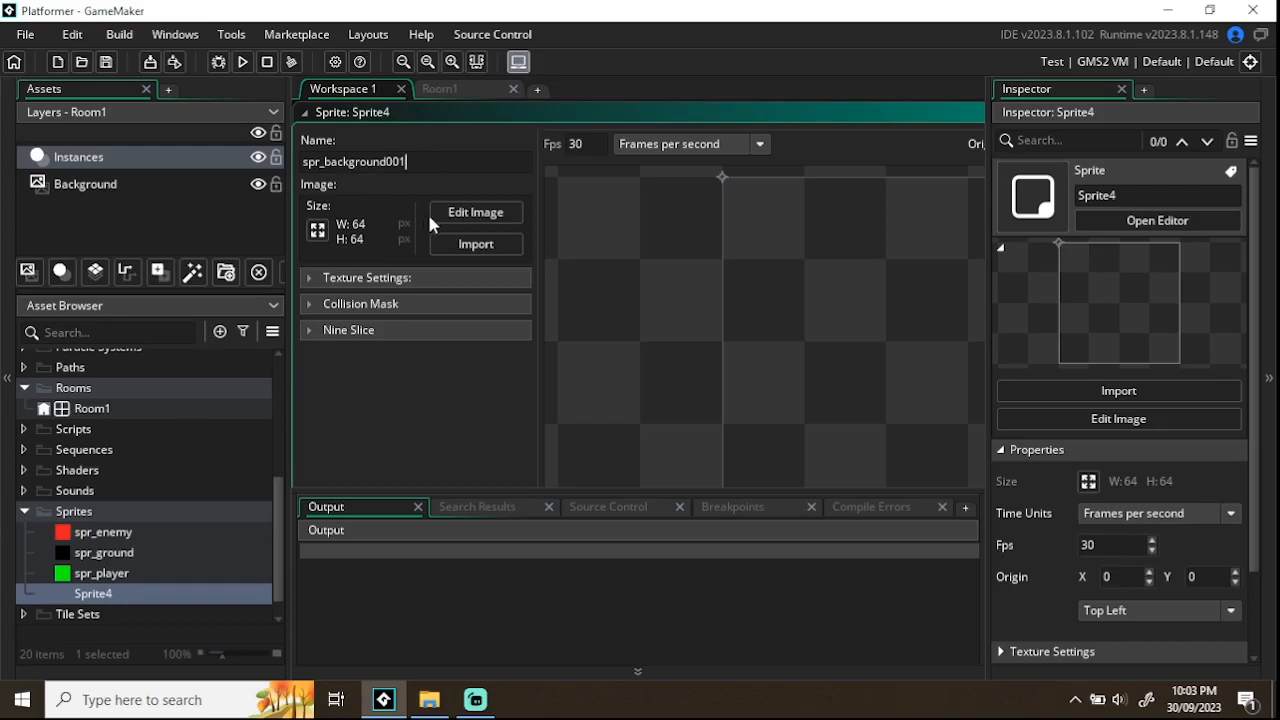
{"action": "key", "text": "Return"}
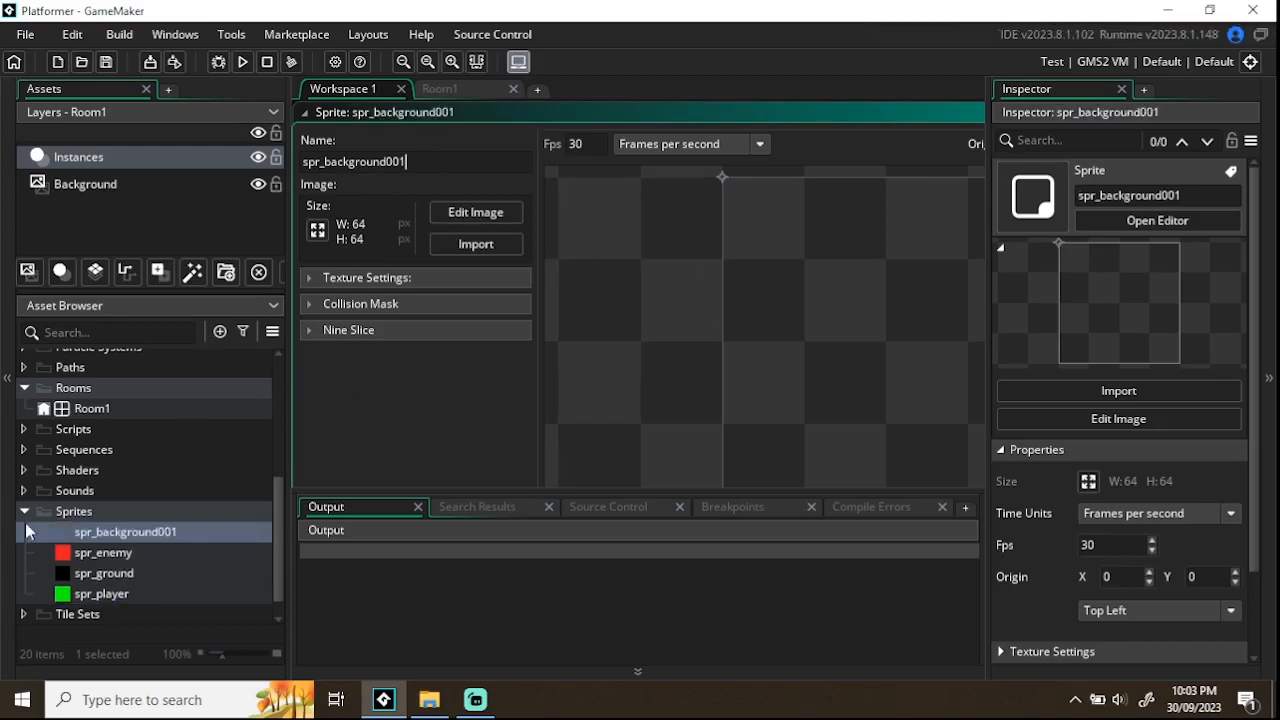
Step: Check the width and height of Room1 and the spr_ground properties, and return to spr_background001
{"action": "left_click", "coordinate": [130, 395]}
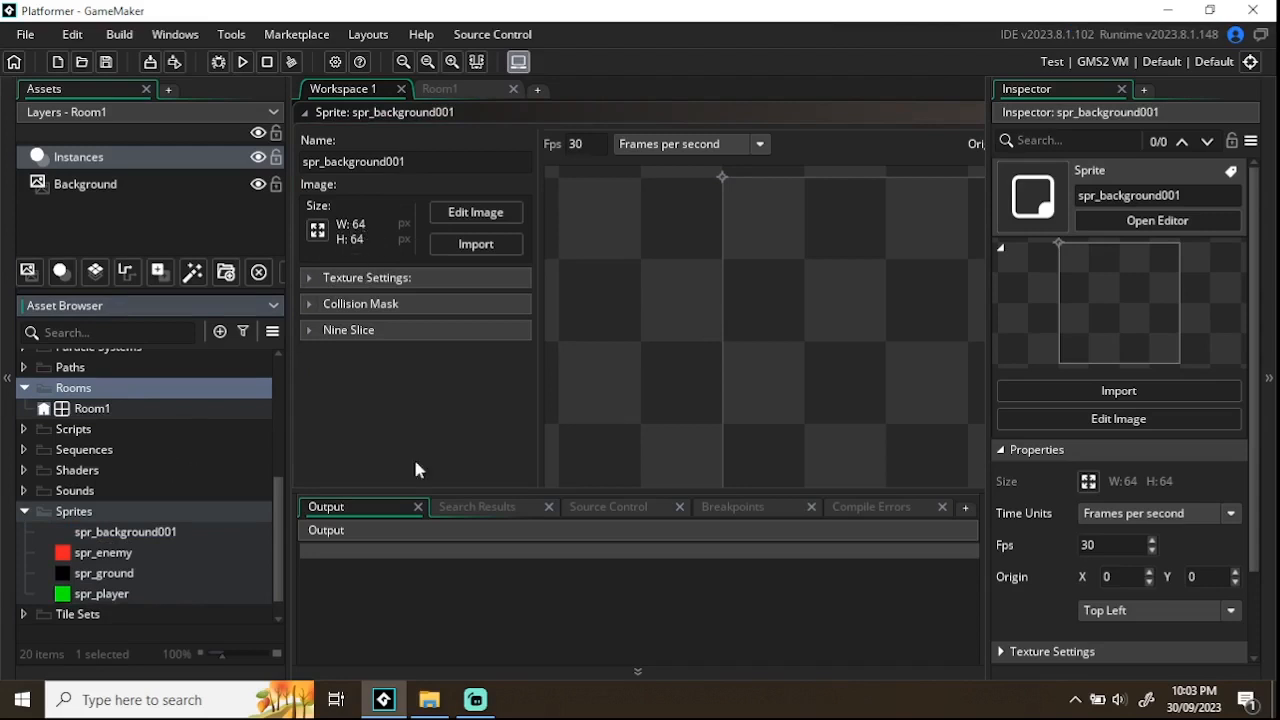
{"action": "left_click", "coordinate": [92, 409]}
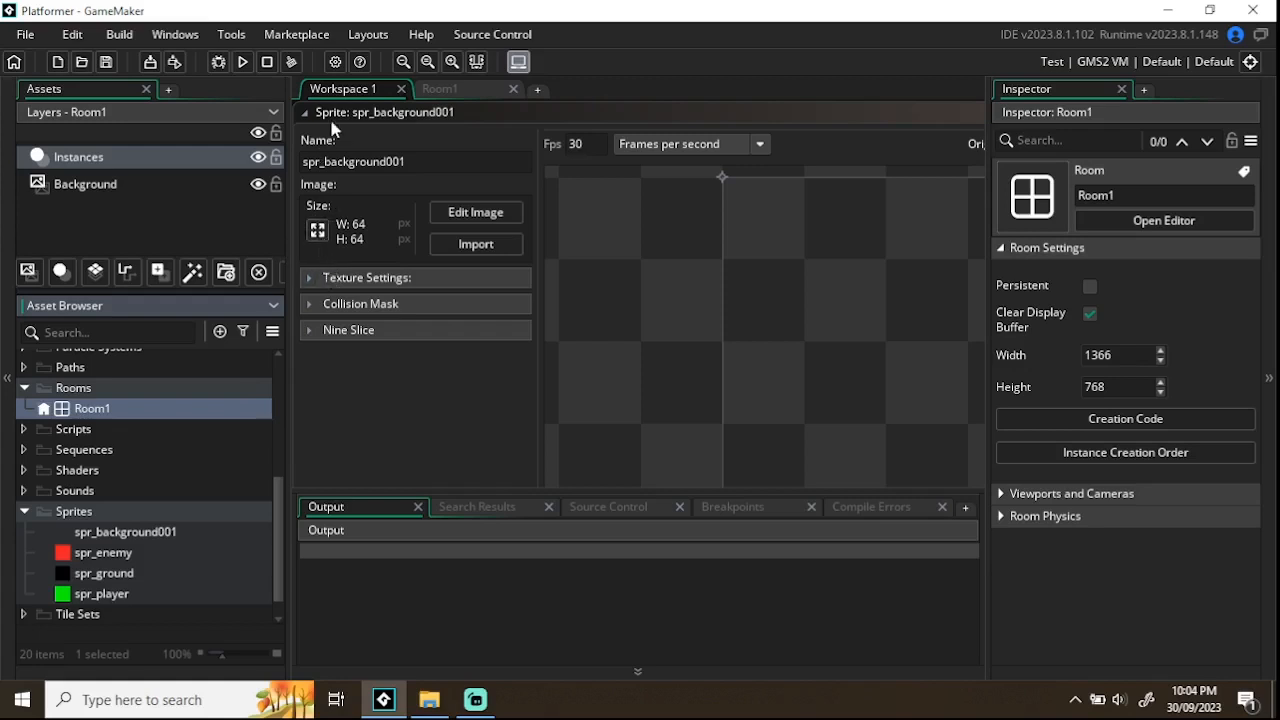
{"action": "left_click", "coordinate": [110, 577]}
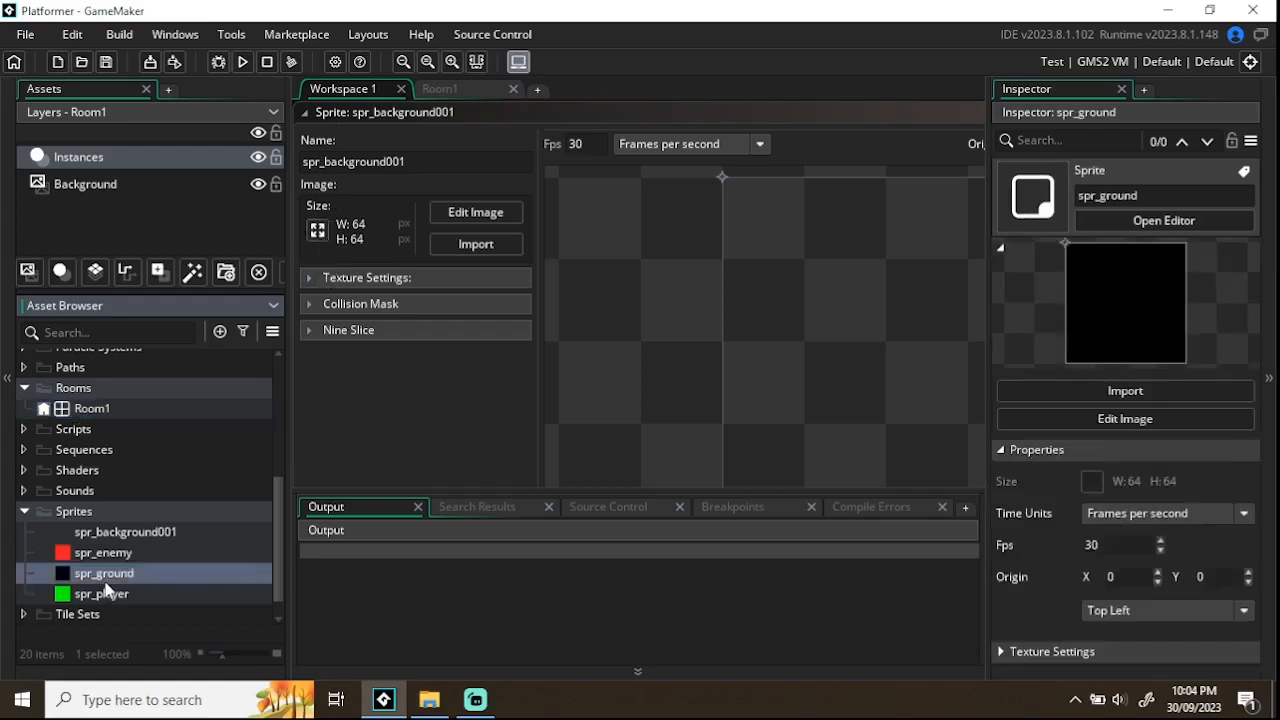
{"action": "left_click", "coordinate": [116, 534]}
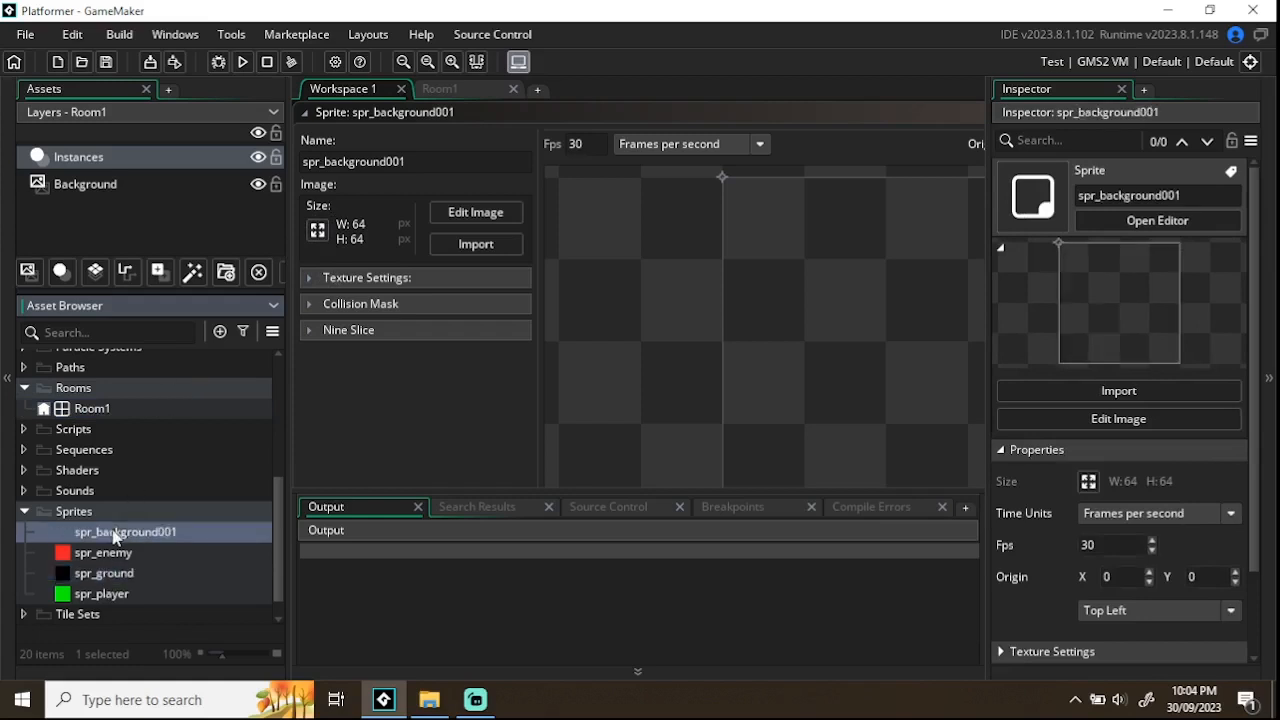
Step: Scale spr_background001 to 1366 pixels wide and 768 pixels high with Maintain Aspect Ratio turned off, matching the Room1 size
{"action": "left_click", "coordinate": [318, 231]}
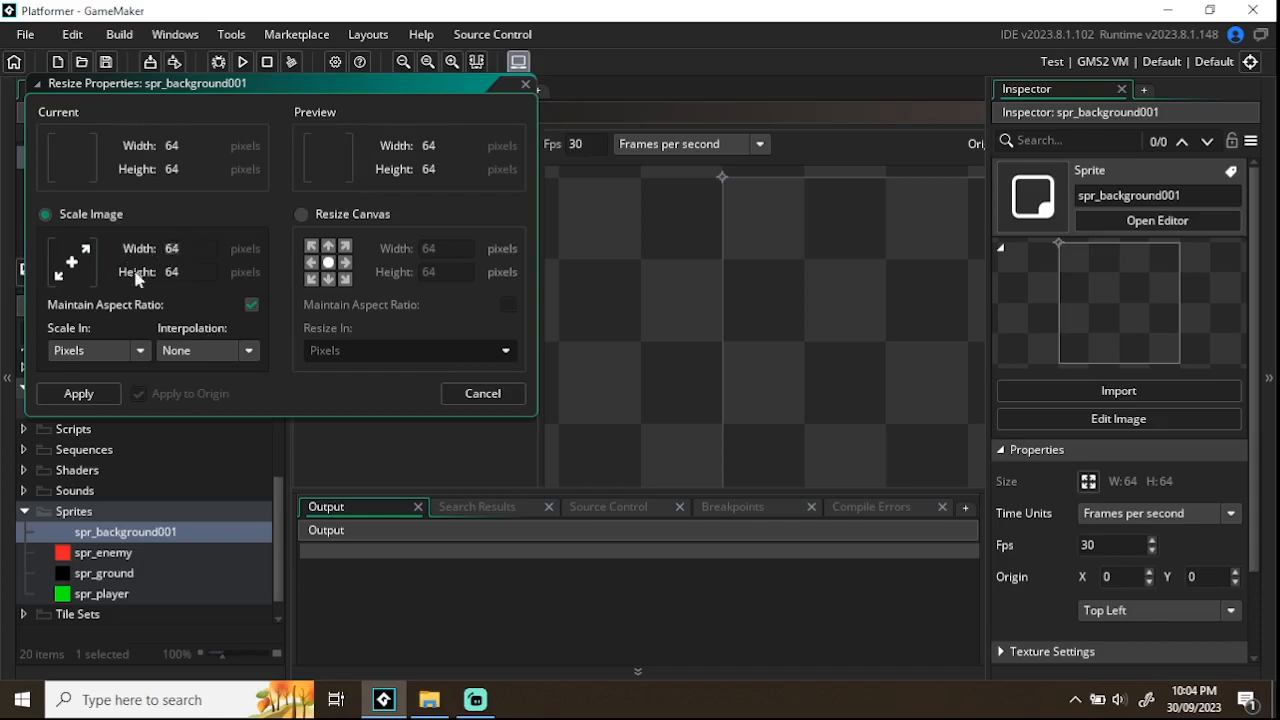
{"action": "key", "text": "BackSpace"}
{"action": "key", "text": "BackSpace"}
{"action": "type", "text": "1"}
{"action": "left_click", "coordinate": [196, 272]}
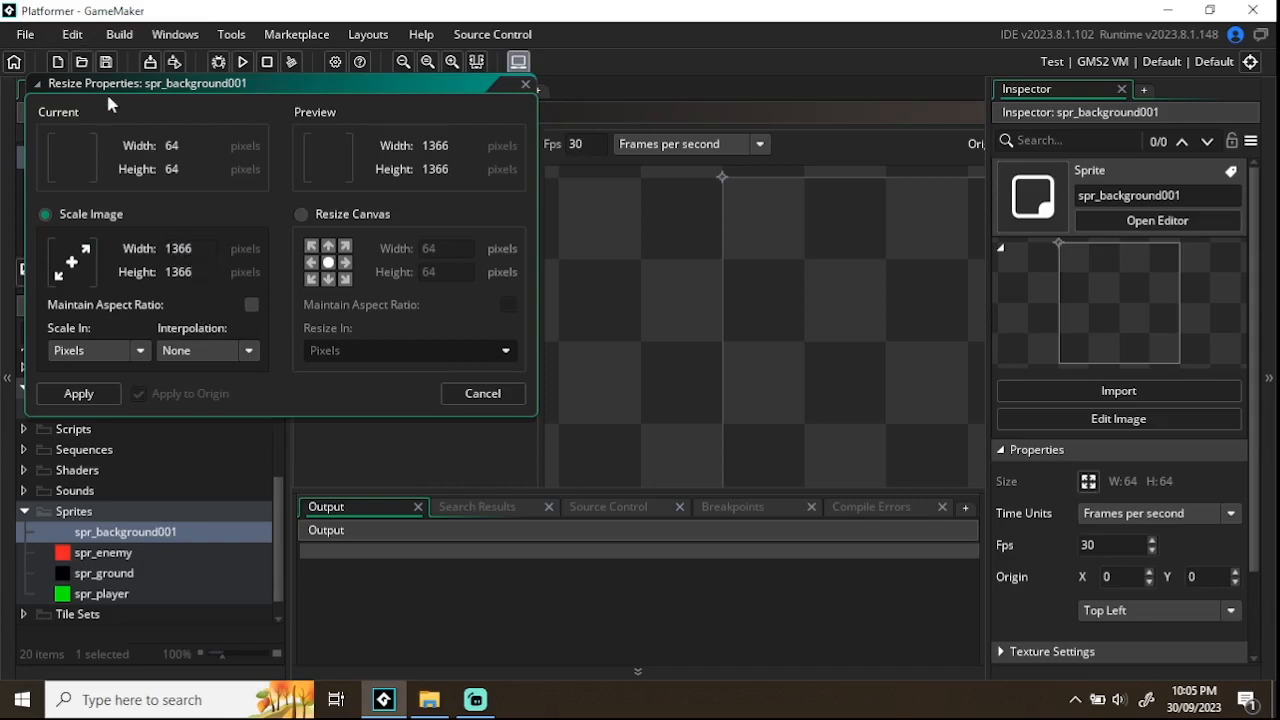
{"action": "left_click_drag", "start_coordinate": [106, 91], "coordinate": [284, 99]}
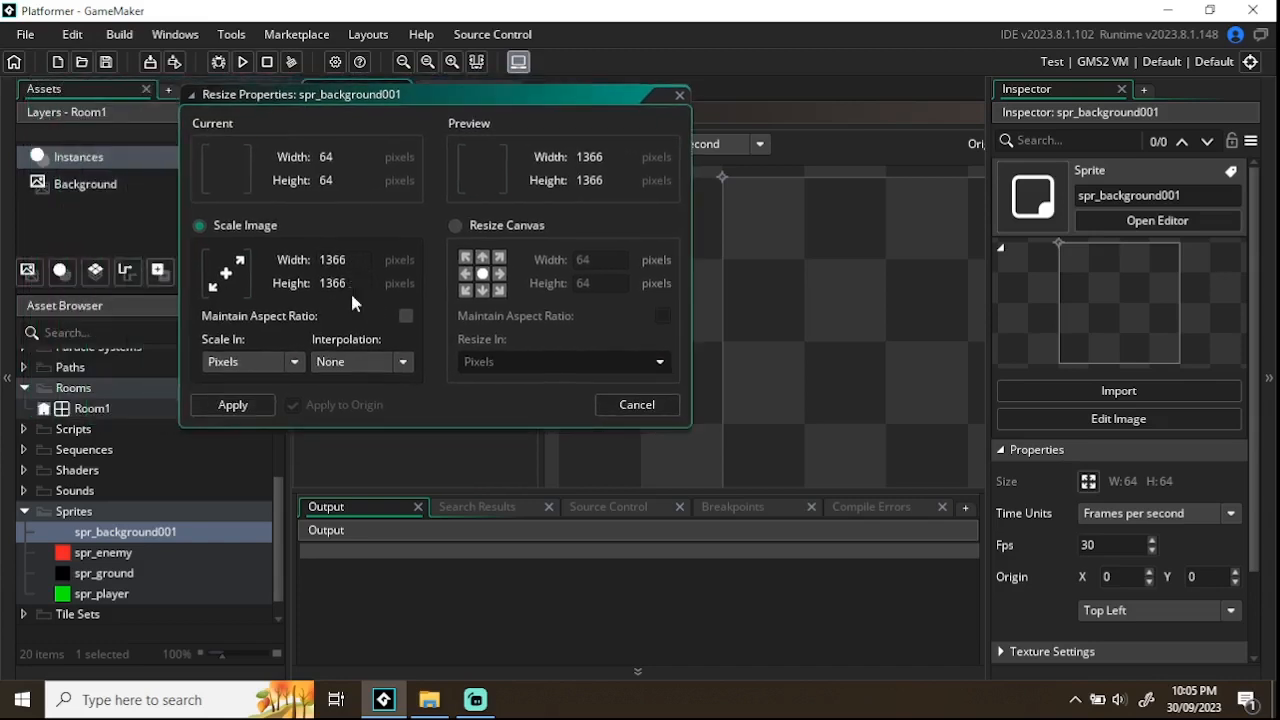
{"action": "left_click", "coordinate": [320, 283]}
{"action": "type", "text": "768"}
{"action": "left_click", "coordinate": [78, 412]}
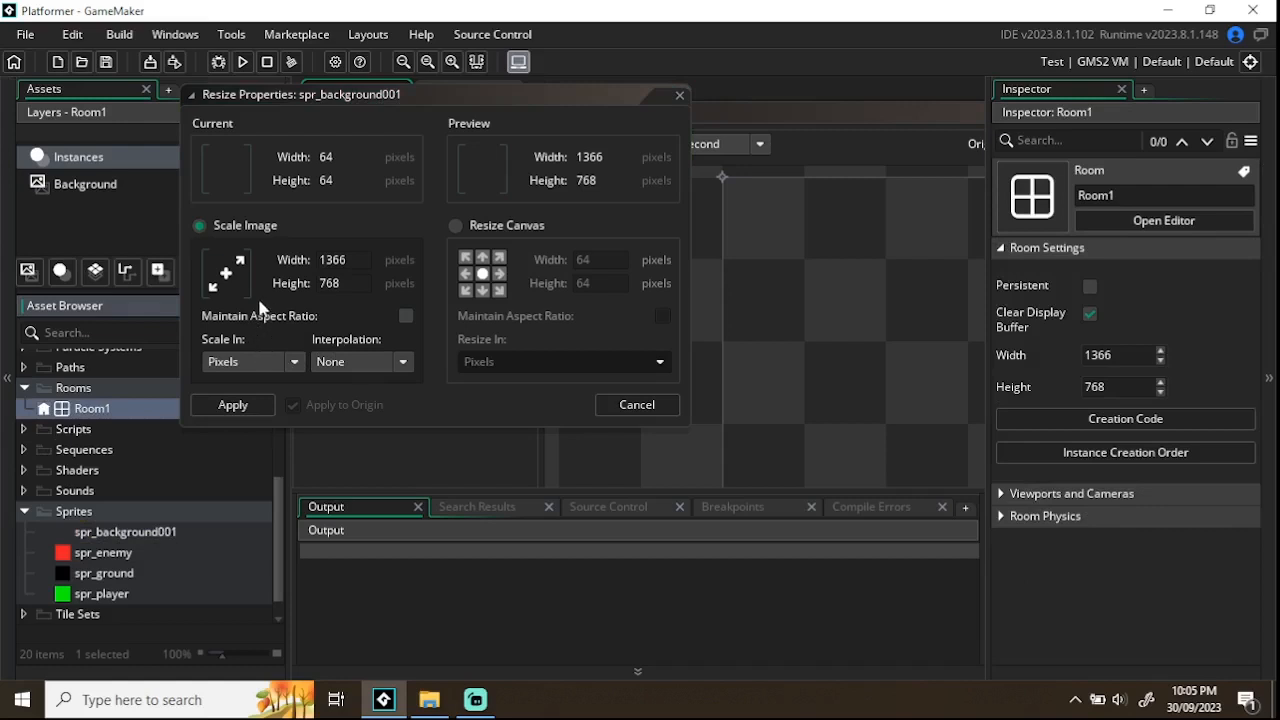
{"action": "left_click", "coordinate": [230, 406]}
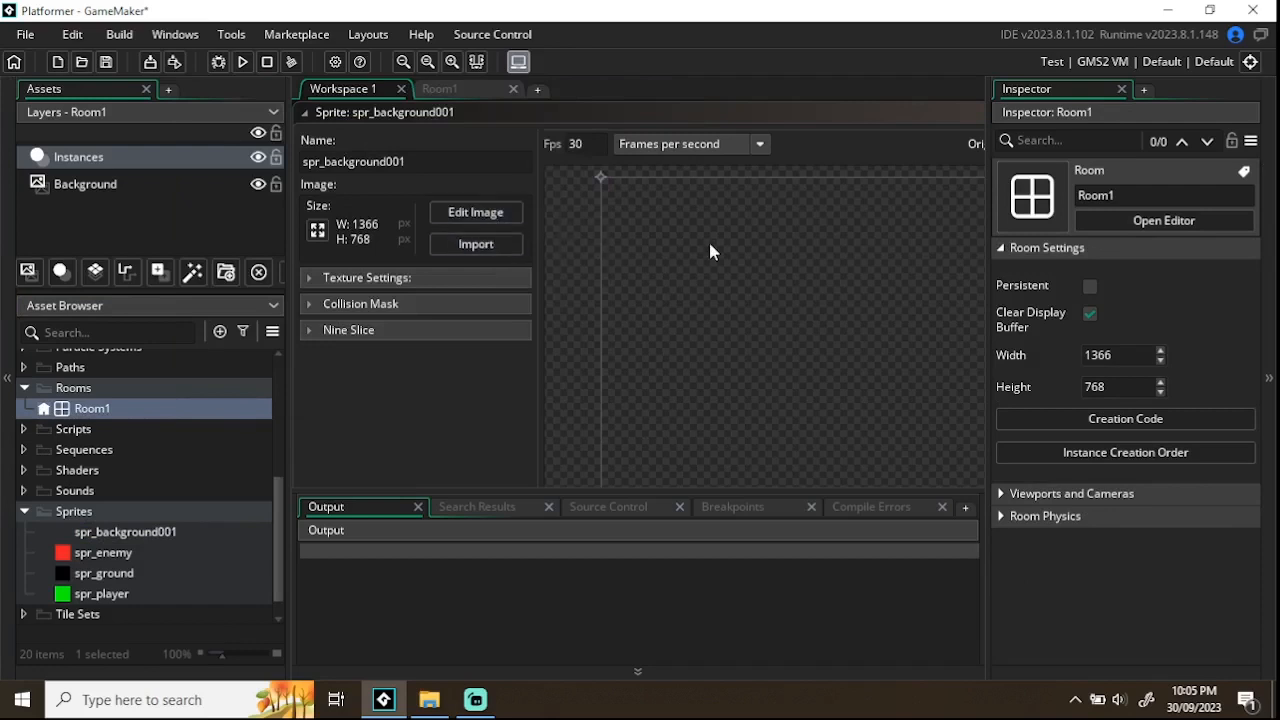
Step: Fill the entire spr_background001 image with light grey using the Fill tool and close its image editor
{"action": "scroll", "coordinate": [710, 243], "scroll_direction": "down", "scroll_amount": 5, "text": "ctrl"}
{"action": "scroll", "coordinate": [623, 393], "scroll_direction": "up", "scroll_amount": 3, "text": "ctrl"}
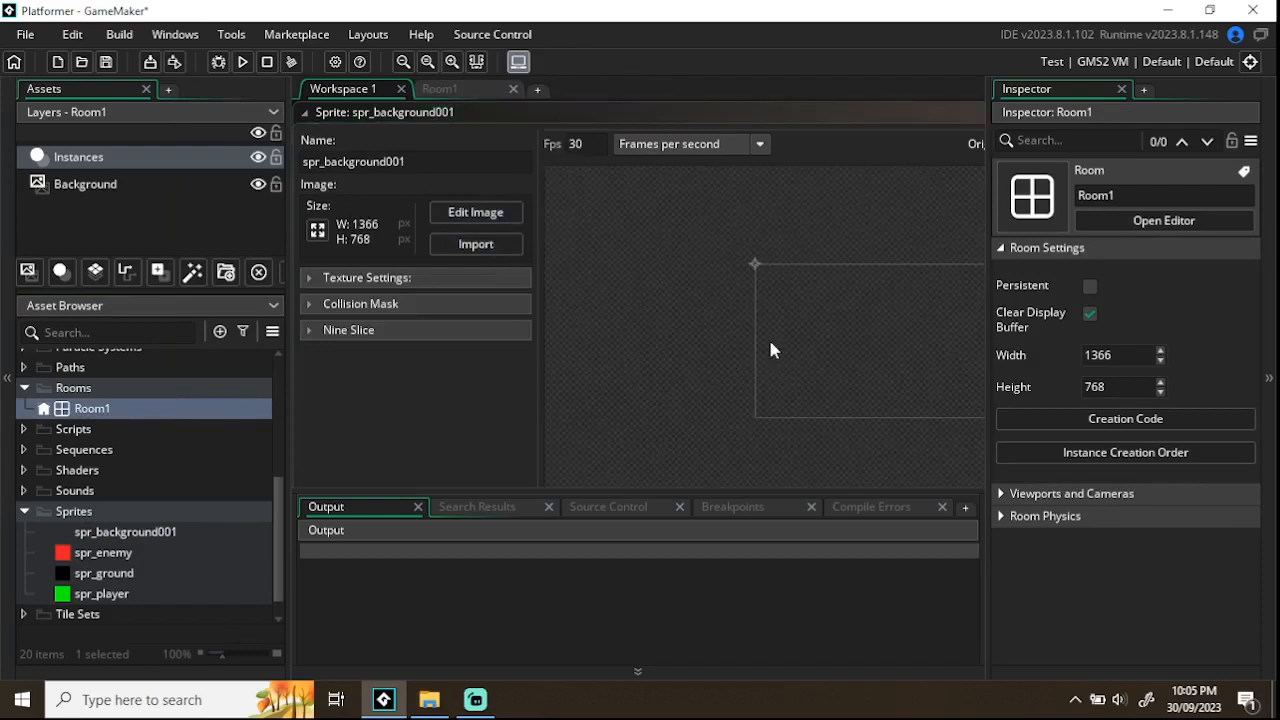
{"action": "middle_click_drag", "start_coordinate": [770, 350], "coordinate": [611, 343]}
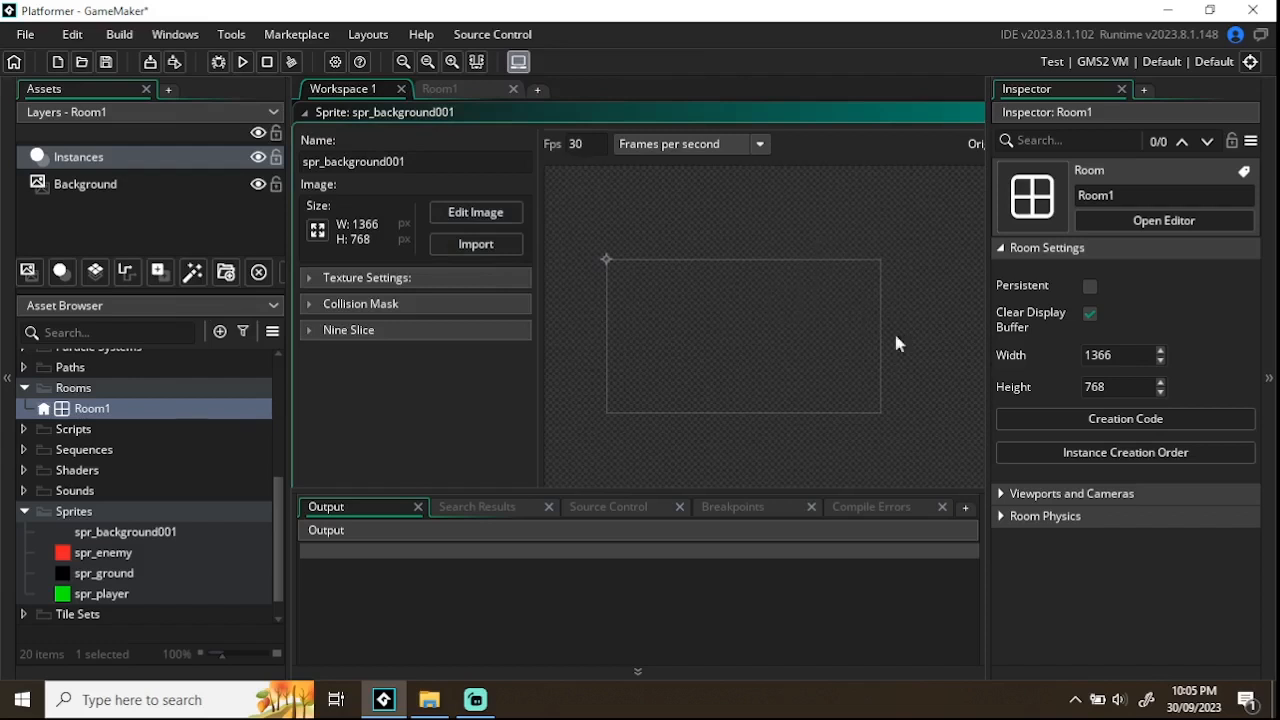
{"action": "left_click", "coordinate": [465, 213]}
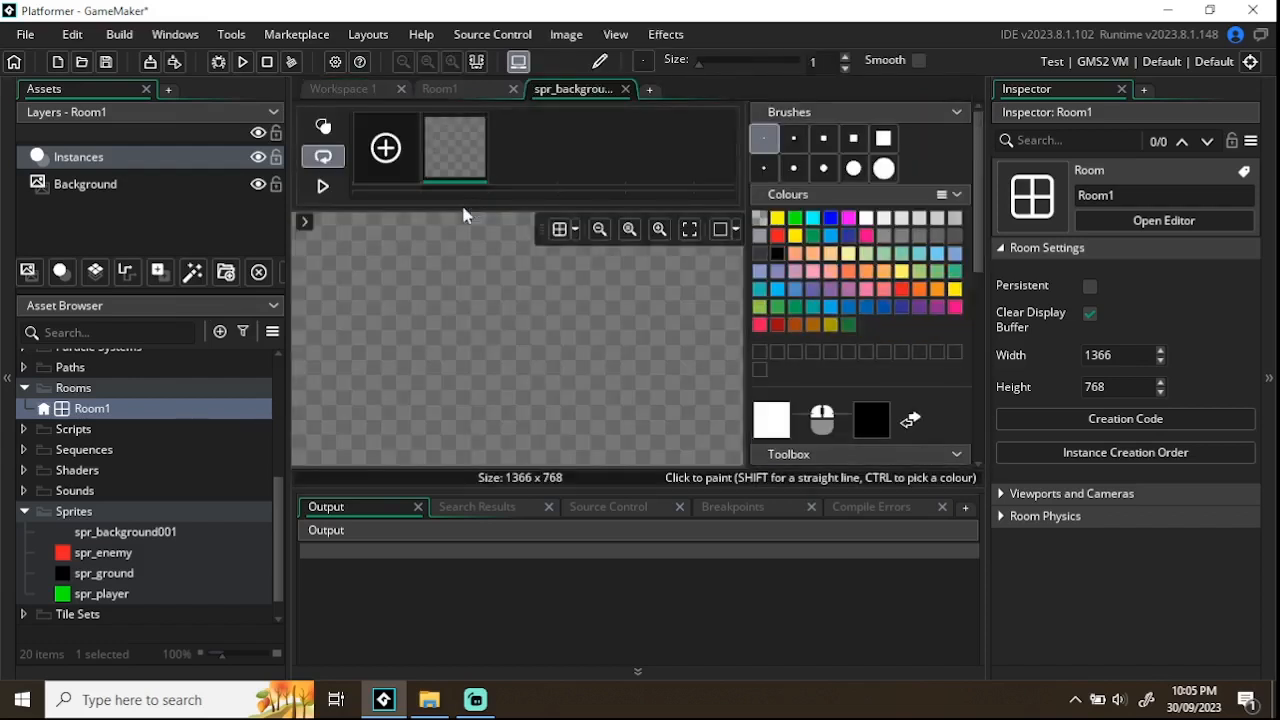
{"action": "left_click", "coordinate": [763, 241]}
{"action": "scroll", "coordinate": [815, 366], "scroll_direction": "down", "scroll_amount": 3}
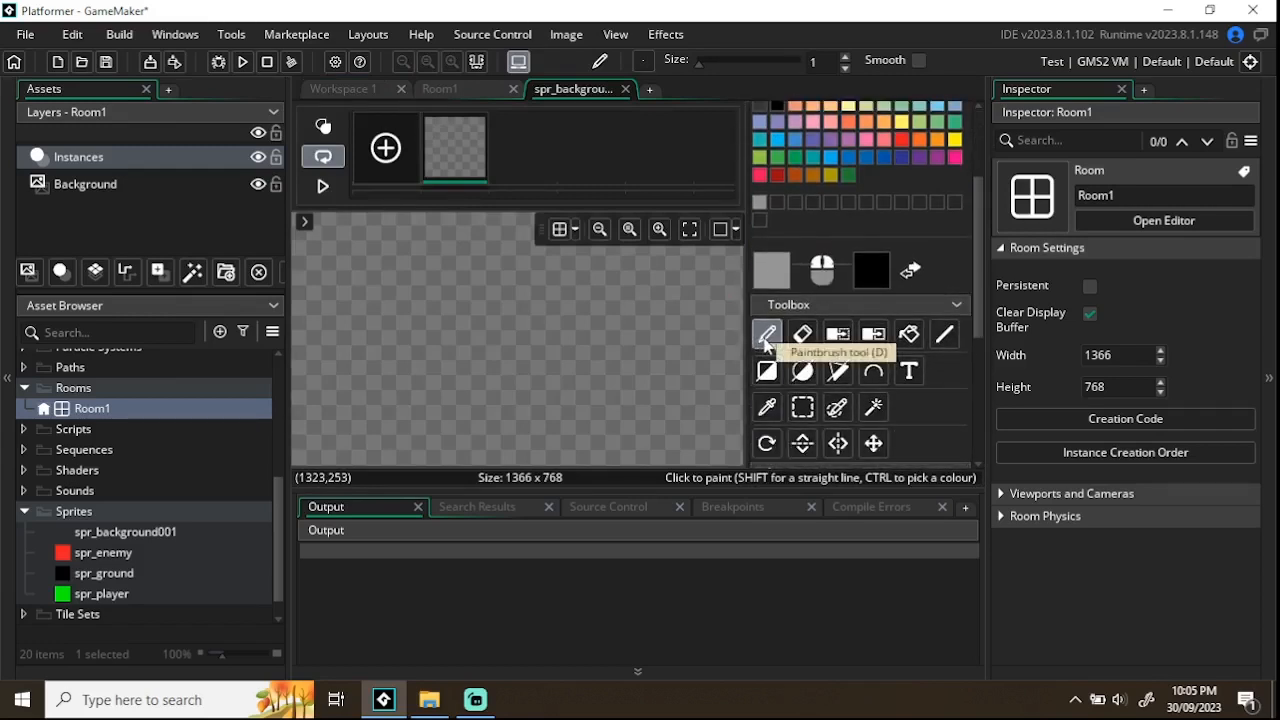
{"action": "left_click", "coordinate": [907, 335]}
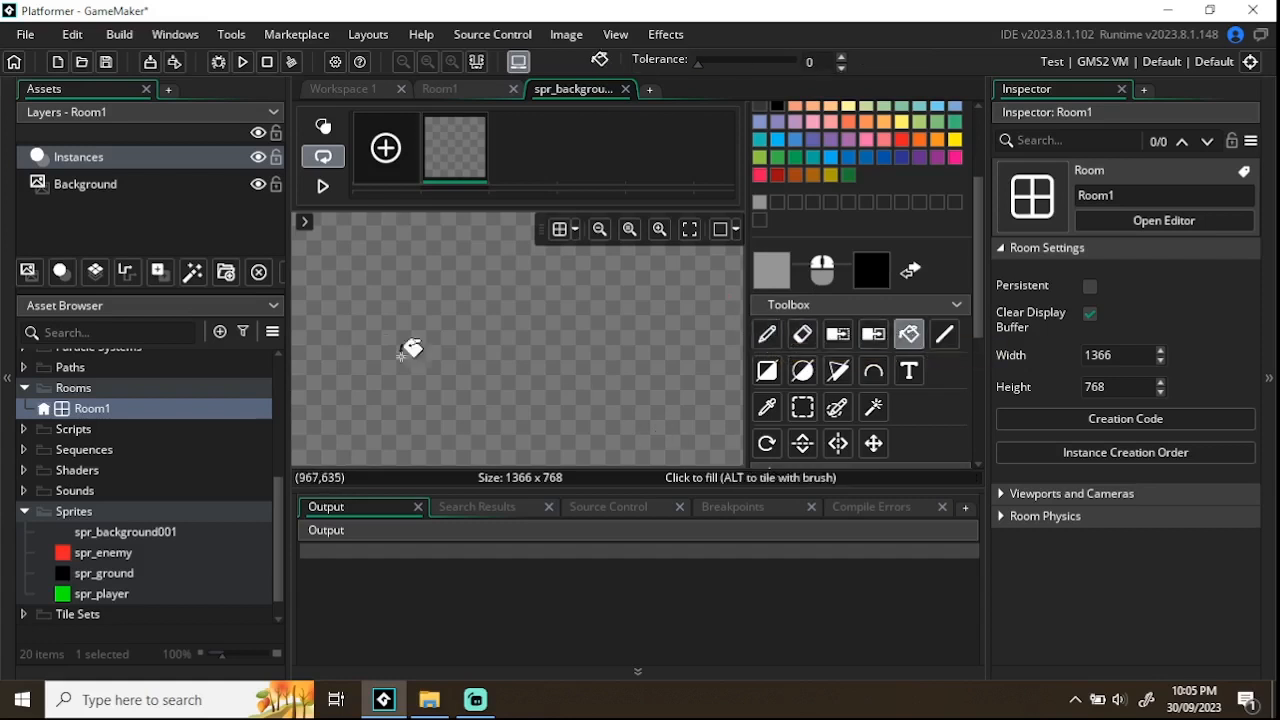
{"action": "left_click", "coordinate": [590, 437]}
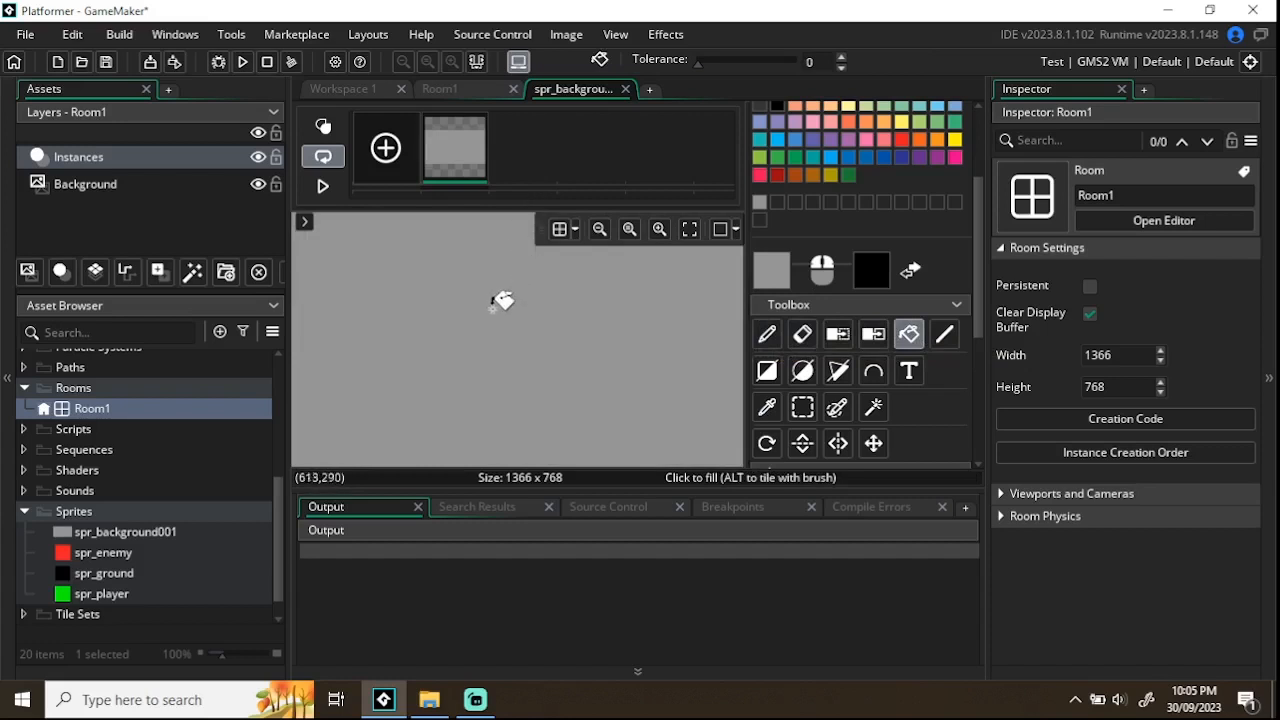
{"action": "scroll", "coordinate": [500, 300], "scroll_direction": "down", "scroll_amount": 3}
{"action": "scroll", "coordinate": [494, 346], "scroll_direction": "up", "scroll_amount": 1}
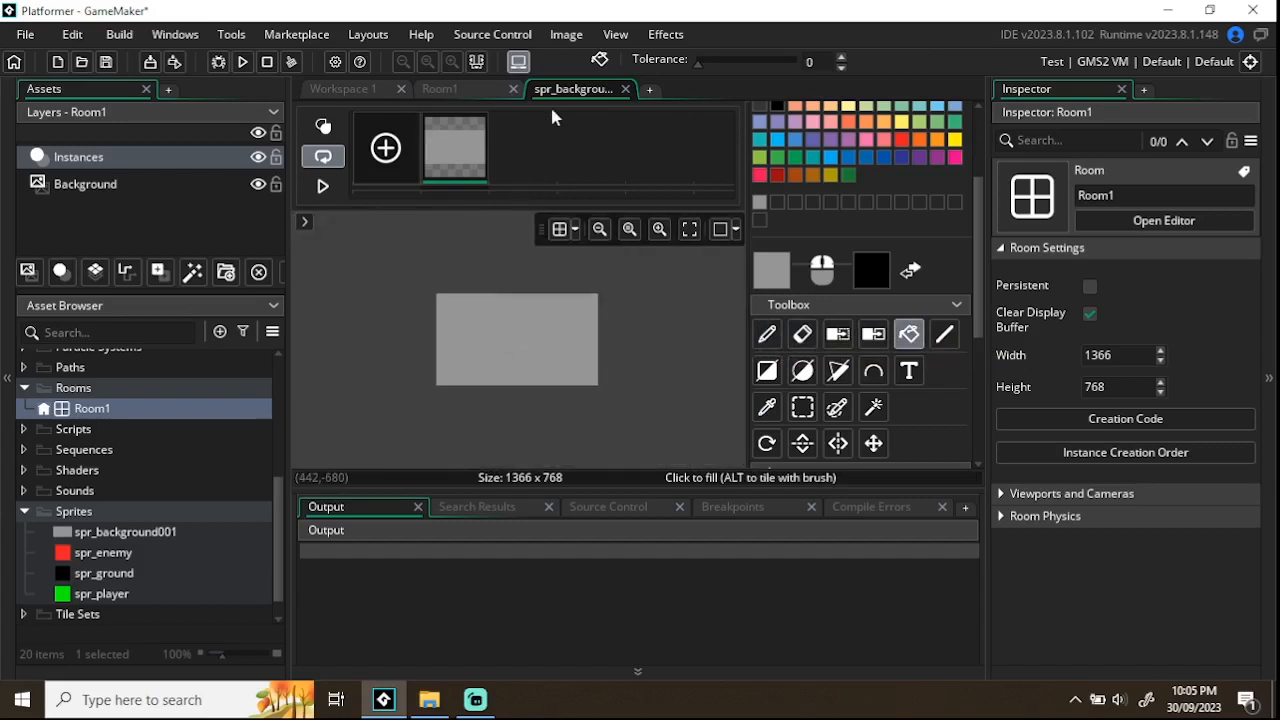
{"action": "left_click", "coordinate": [625, 90]}
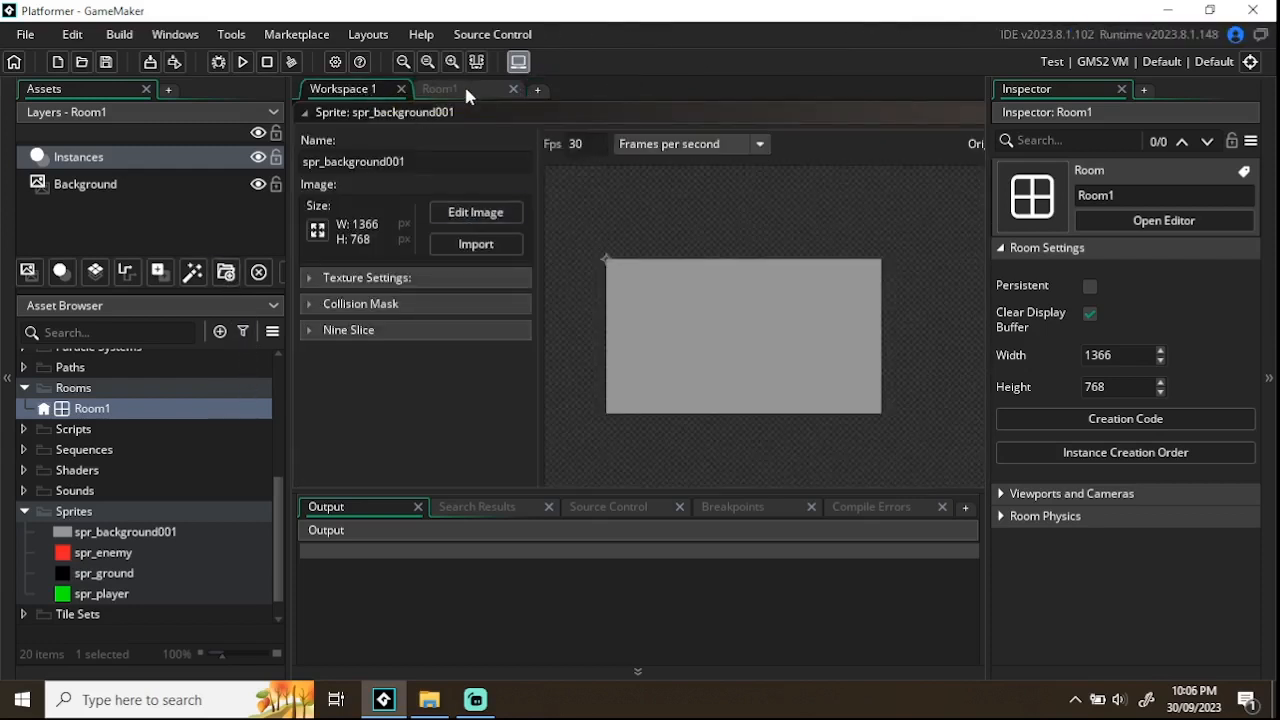
Step: Switch to the Room1 editor and compare the room's settings with the properties of spr_background001
{"action": "left_click", "coordinate": [96, 408]}
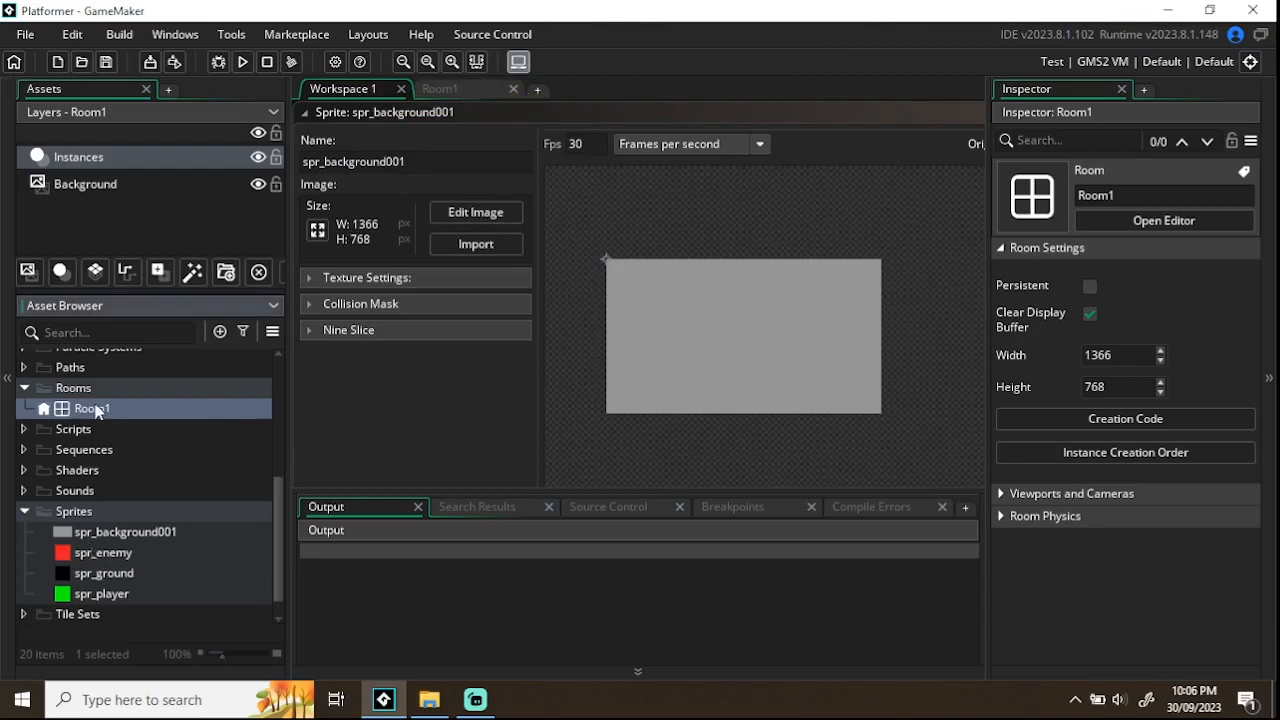
{"action": "left_click", "coordinate": [451, 92]}
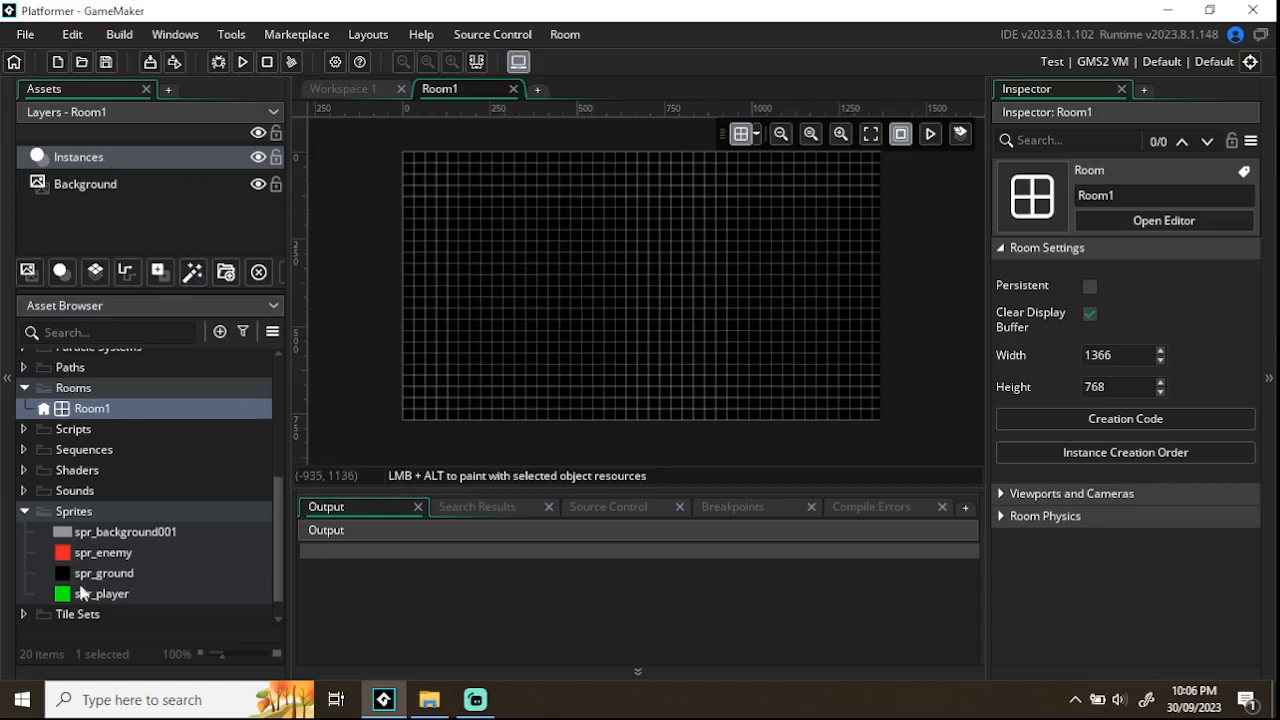
{"action": "left_click", "coordinate": [99, 538]}
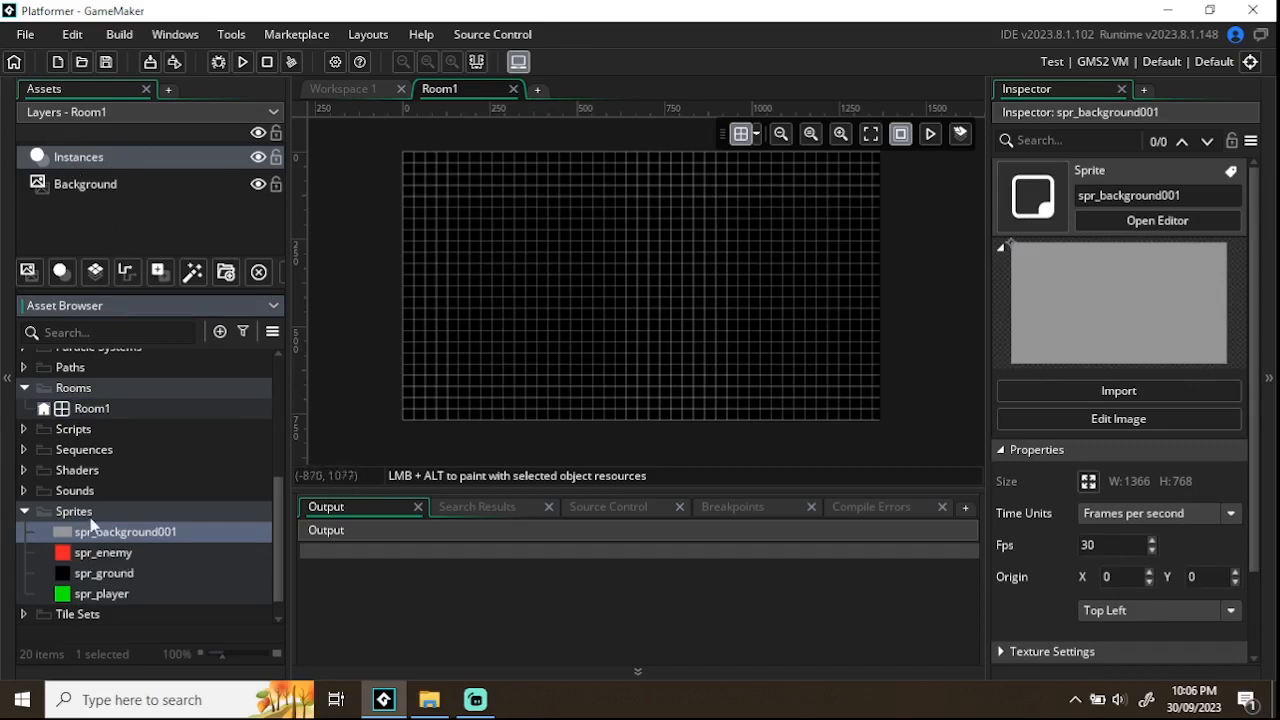
{"action": "left_click", "coordinate": [70, 408]}
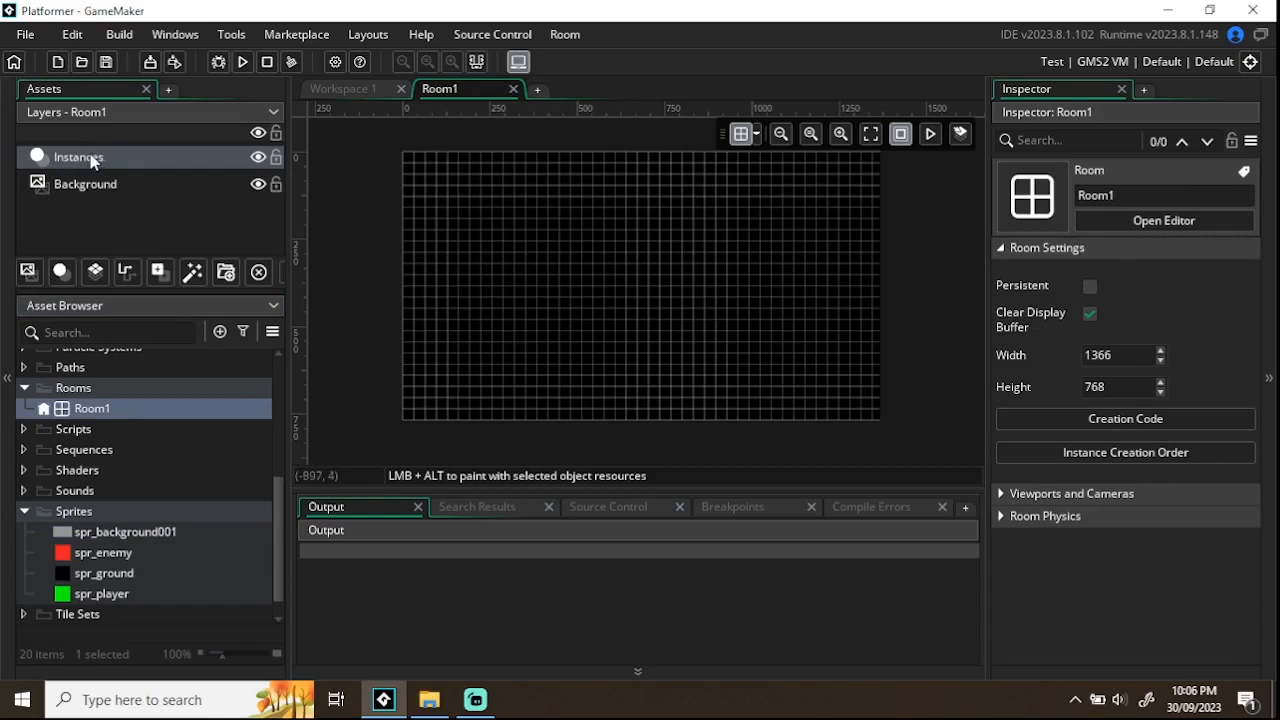
{"action": "scroll", "coordinate": [141, 389], "scroll_direction": "up", "scroll_amount": 1}
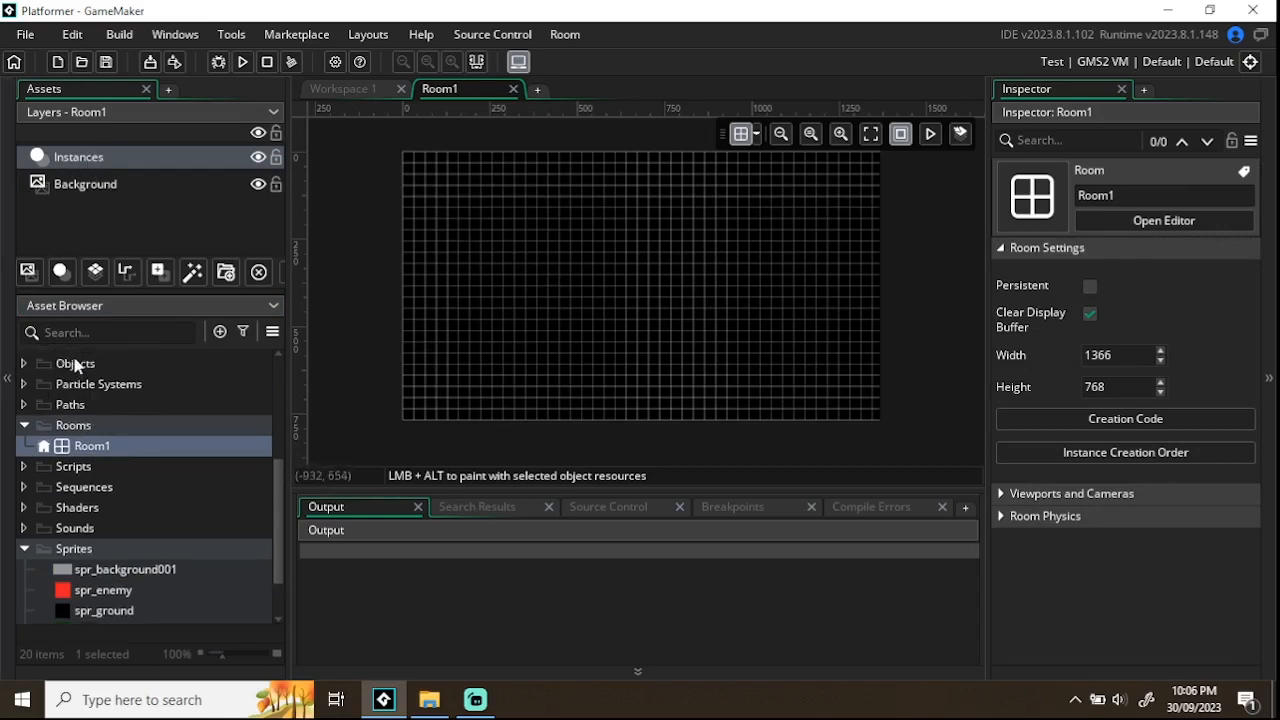
{"action": "scroll", "coordinate": [75, 366], "scroll_direction": "up", "scroll_amount": 2}
{"action": "left_click", "coordinate": [74, 437]}
{"action": "scroll", "coordinate": [68, 478], "scroll_direction": "down", "scroll_amount": 3}
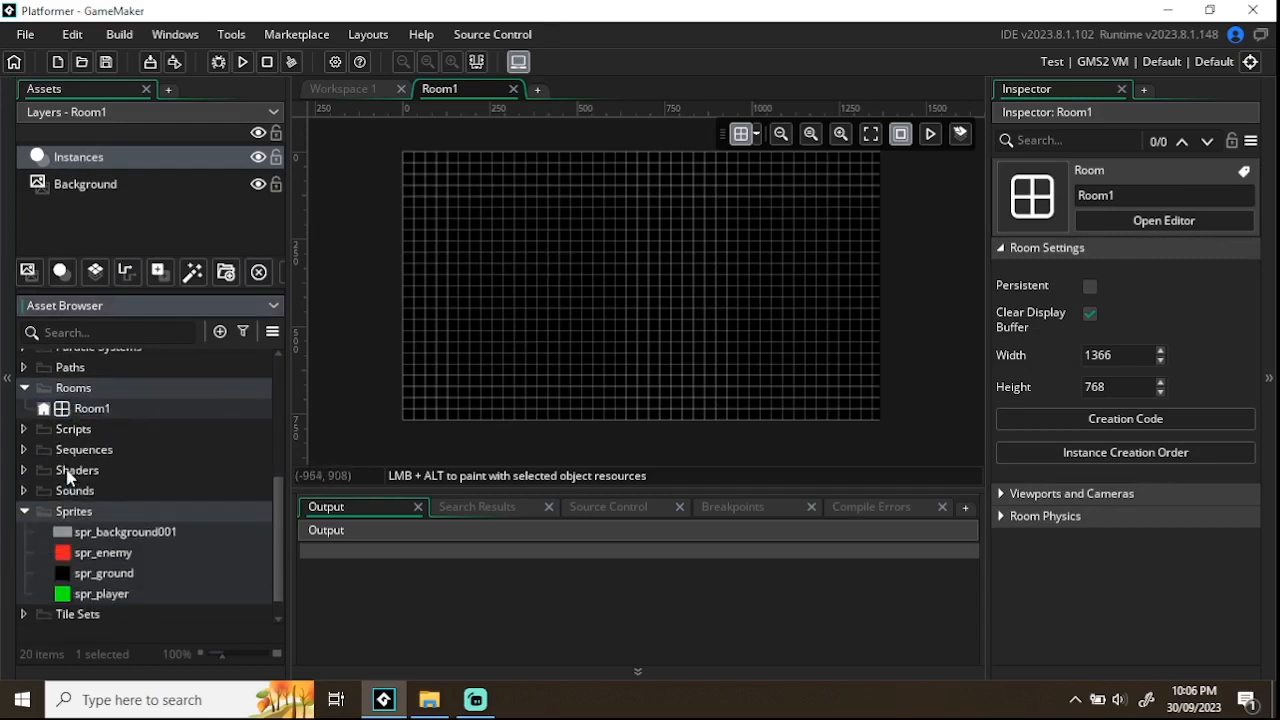
Step: Assign spr_background001 to the Background layer of Room1
{"action": "left_click", "coordinate": [105, 533]}
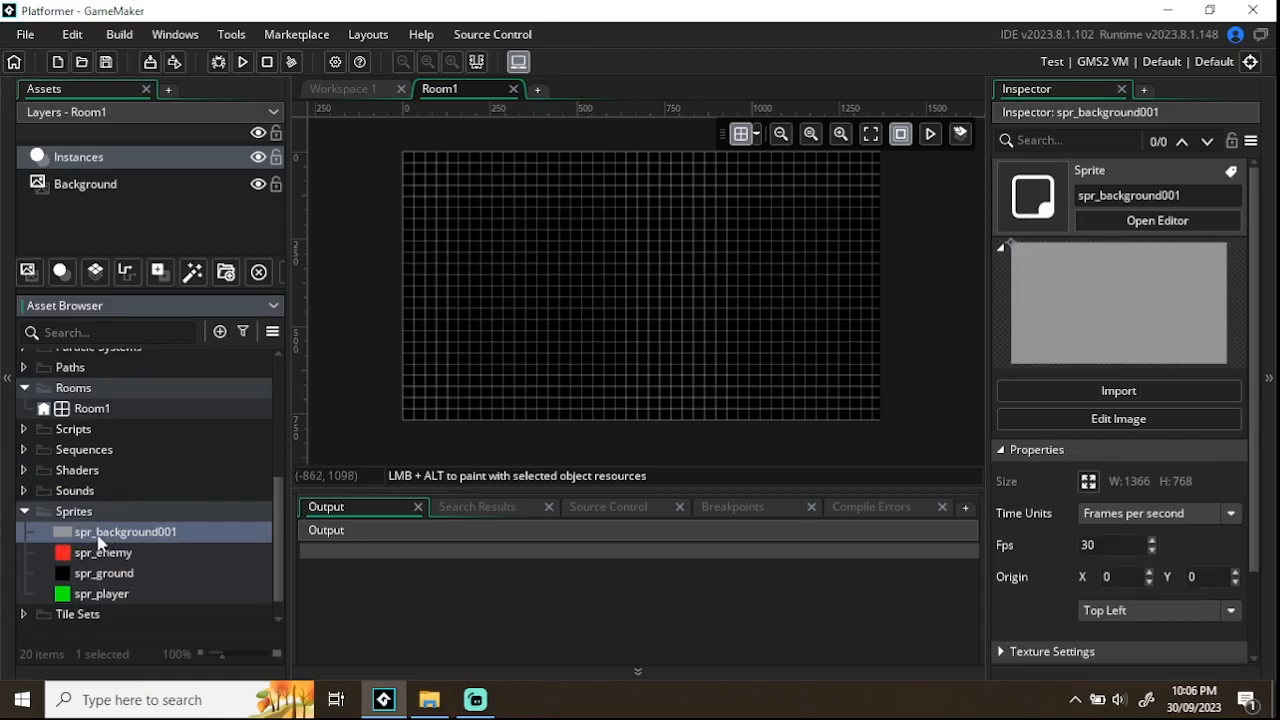
{"action": "left_click", "coordinate": [86, 187]}
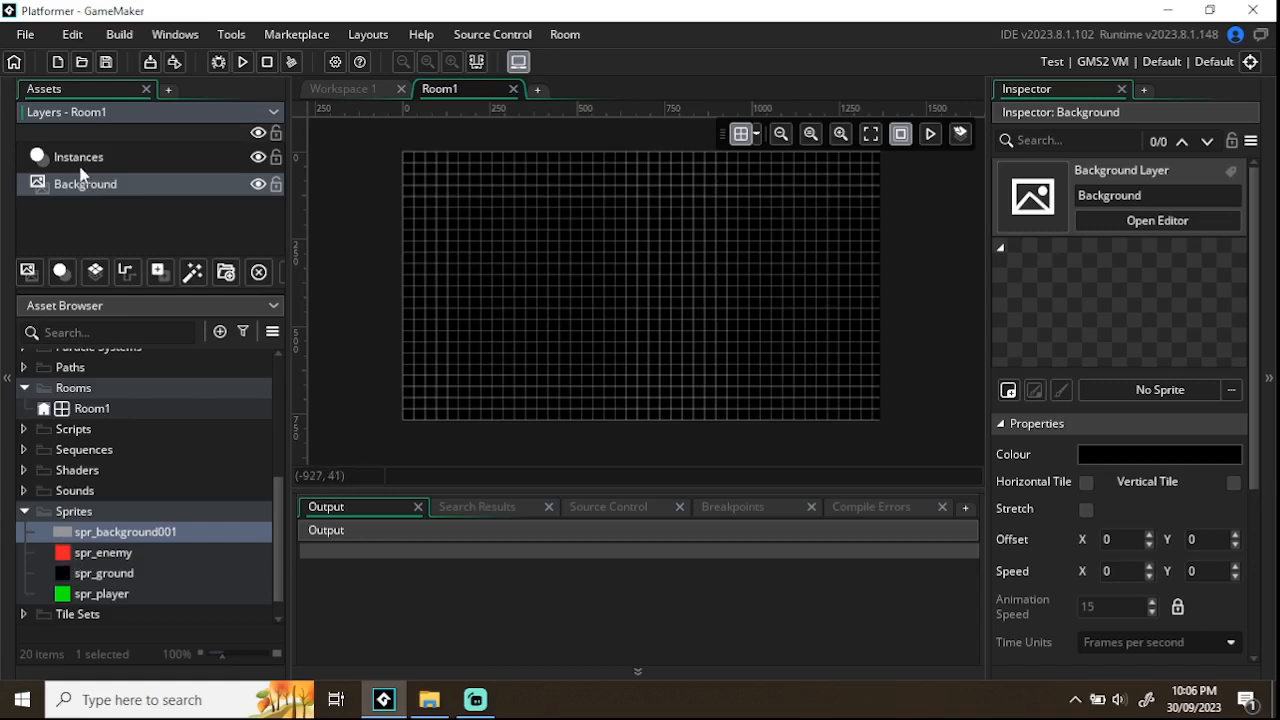
{"action": "left_click", "coordinate": [112, 542]}
{"action": "left_click_drag", "start_coordinate": [112, 542], "coordinate": [565, 312]}
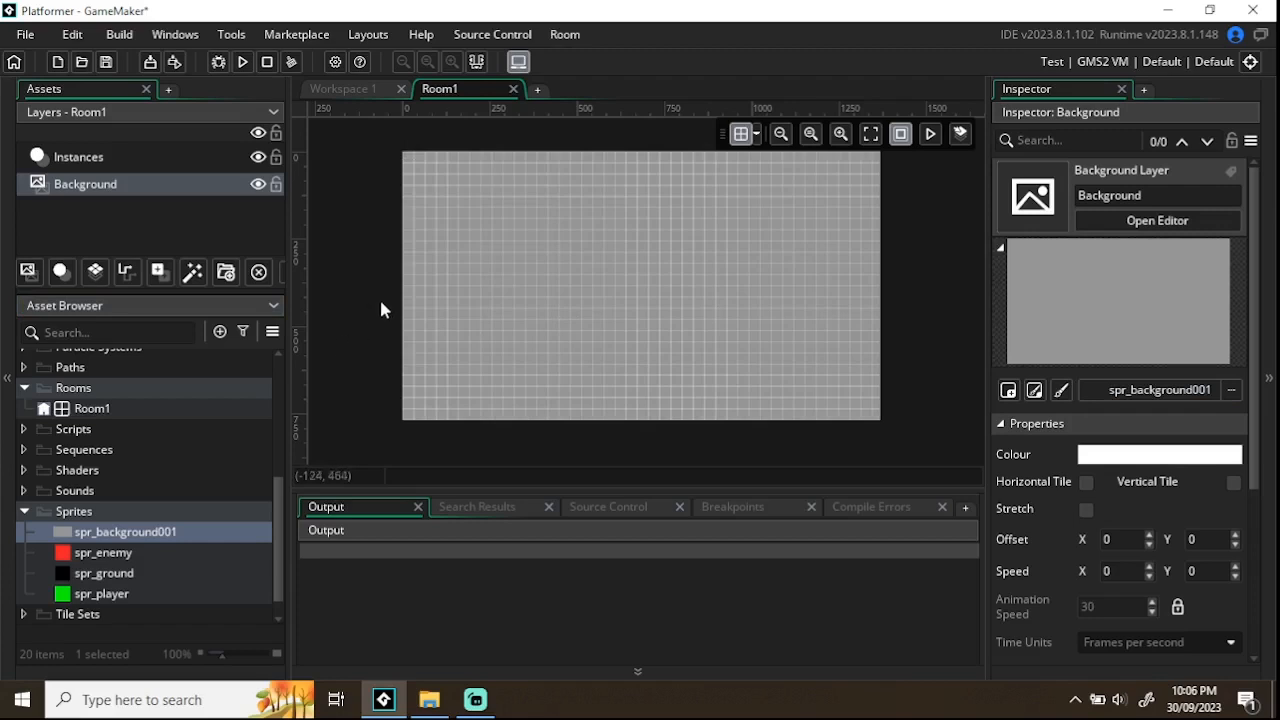
{"action": "mouse_move", "coordinate": [381, 303]}
{"action": "middle_mouse_down"}
{"action": "mouse_move", "coordinate": [386, 324]}
{"action": "mouse_move", "coordinate": [379, 310]}
{"action": "middle_mouse_up"}
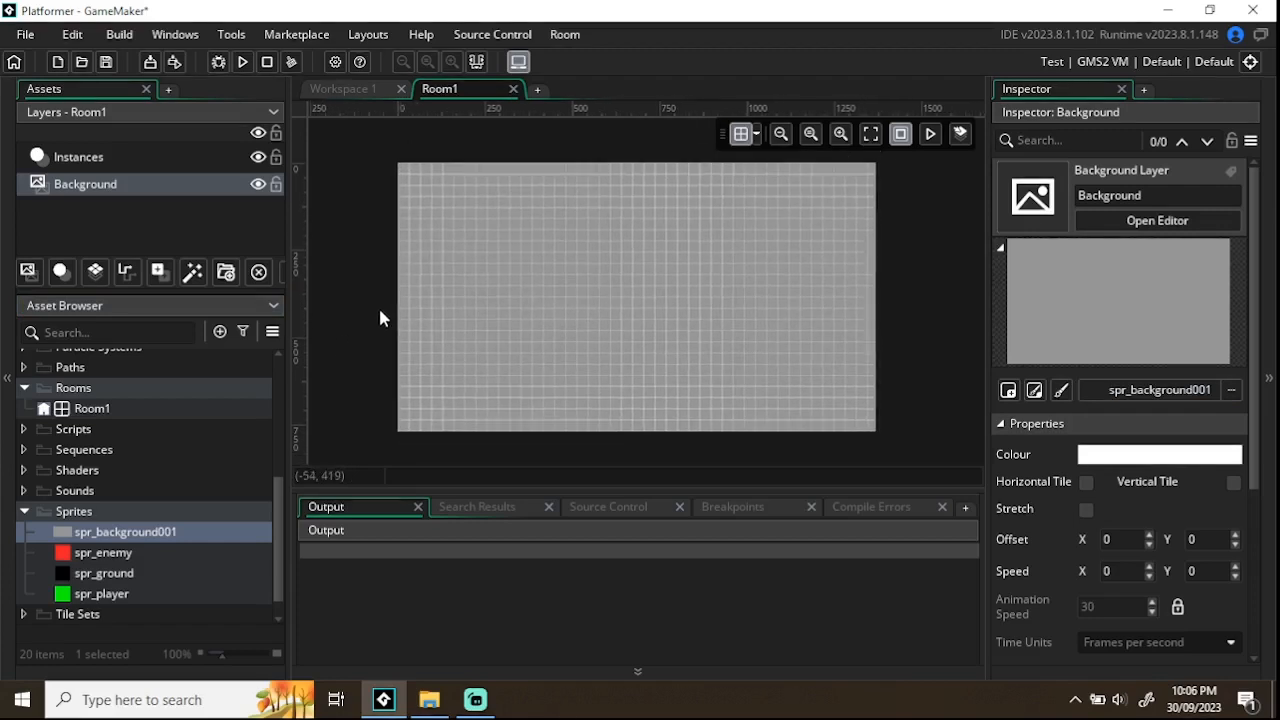
Step: Review the spr_player, spr_ground and spr_enemy sprites and find the Objects group in the Asset Browser
{"action": "left_click", "coordinate": [101, 596]}
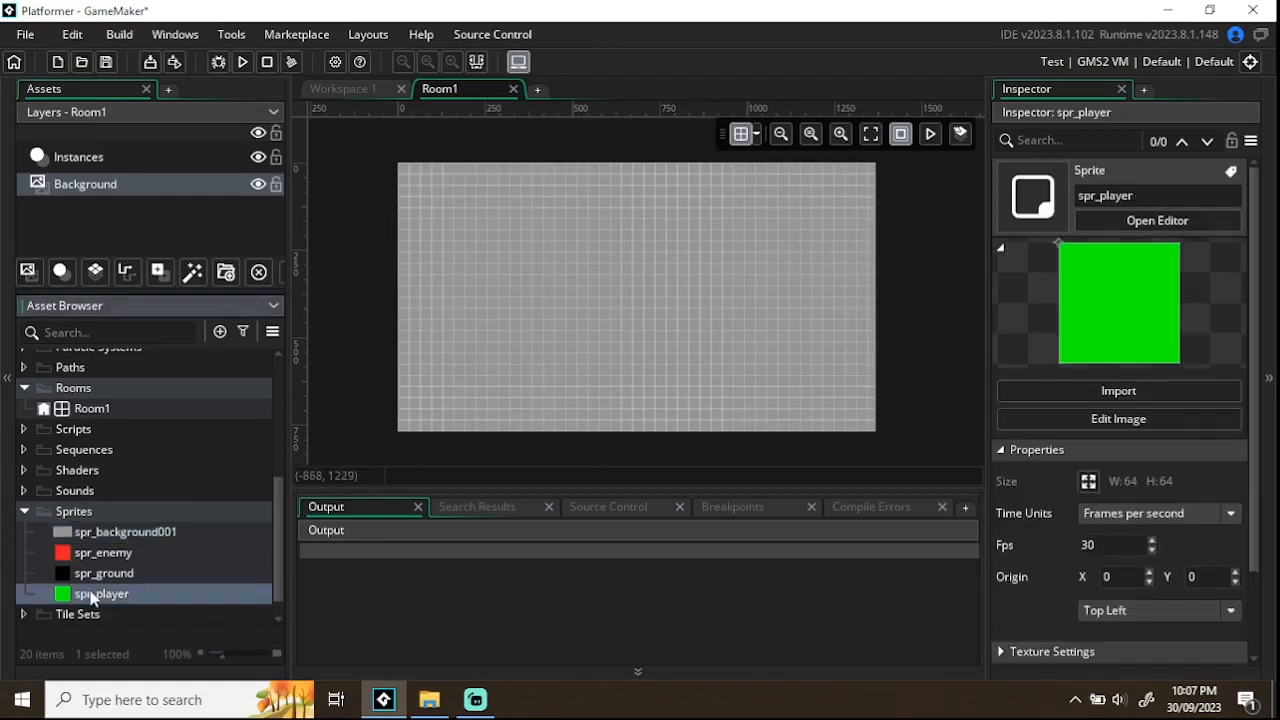
{"action": "left_click", "coordinate": [103, 574]}
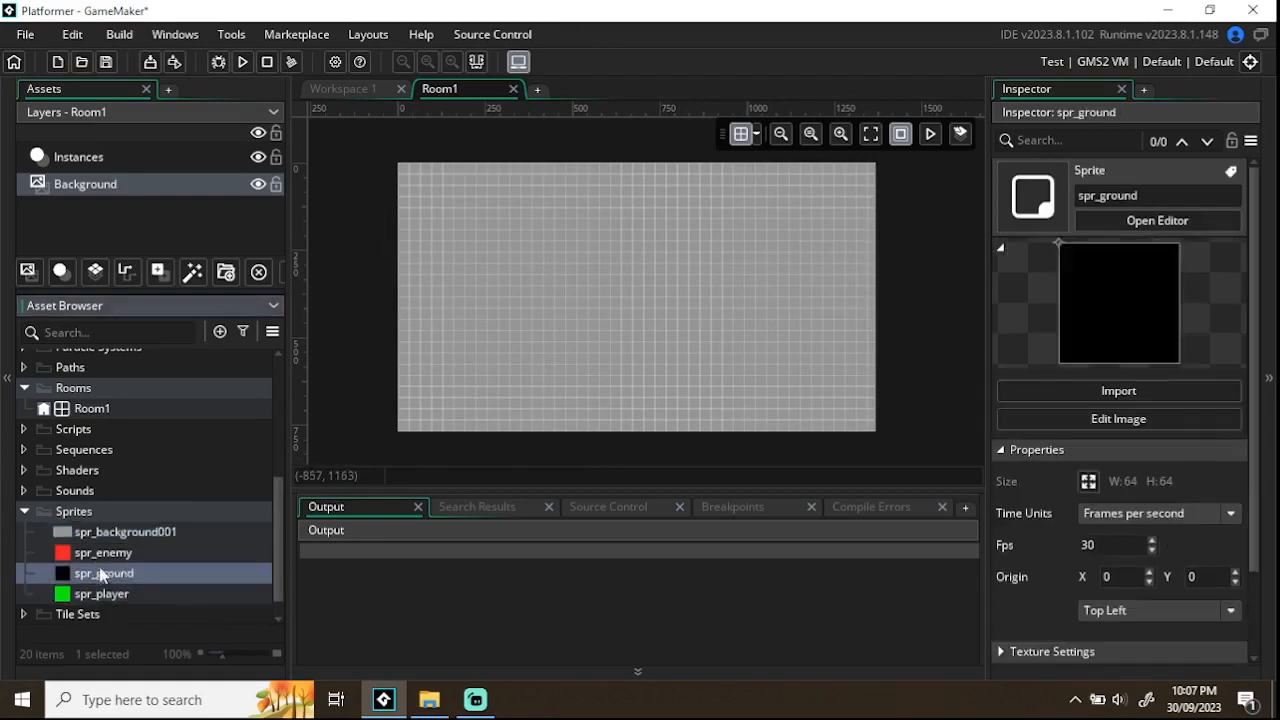
{"action": "left_click", "coordinate": [101, 556]}
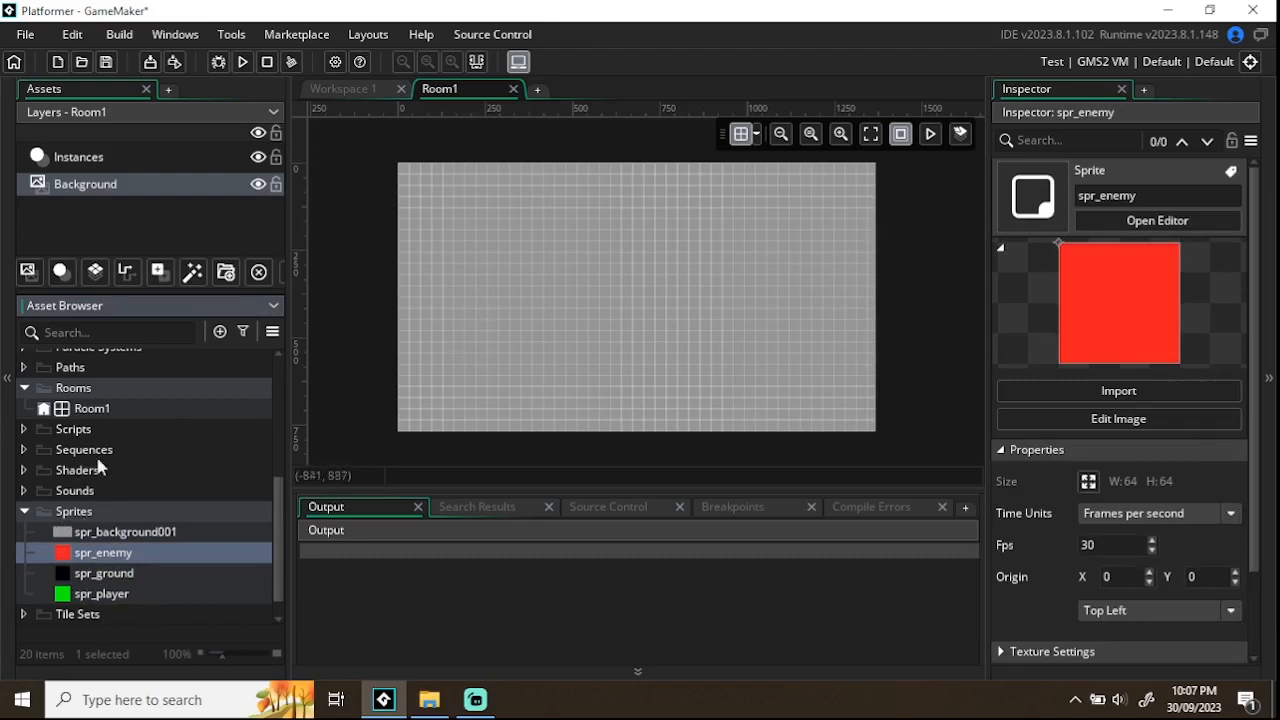
{"action": "scroll", "coordinate": [80, 500], "scroll_direction": "up", "scroll_amount": 2}
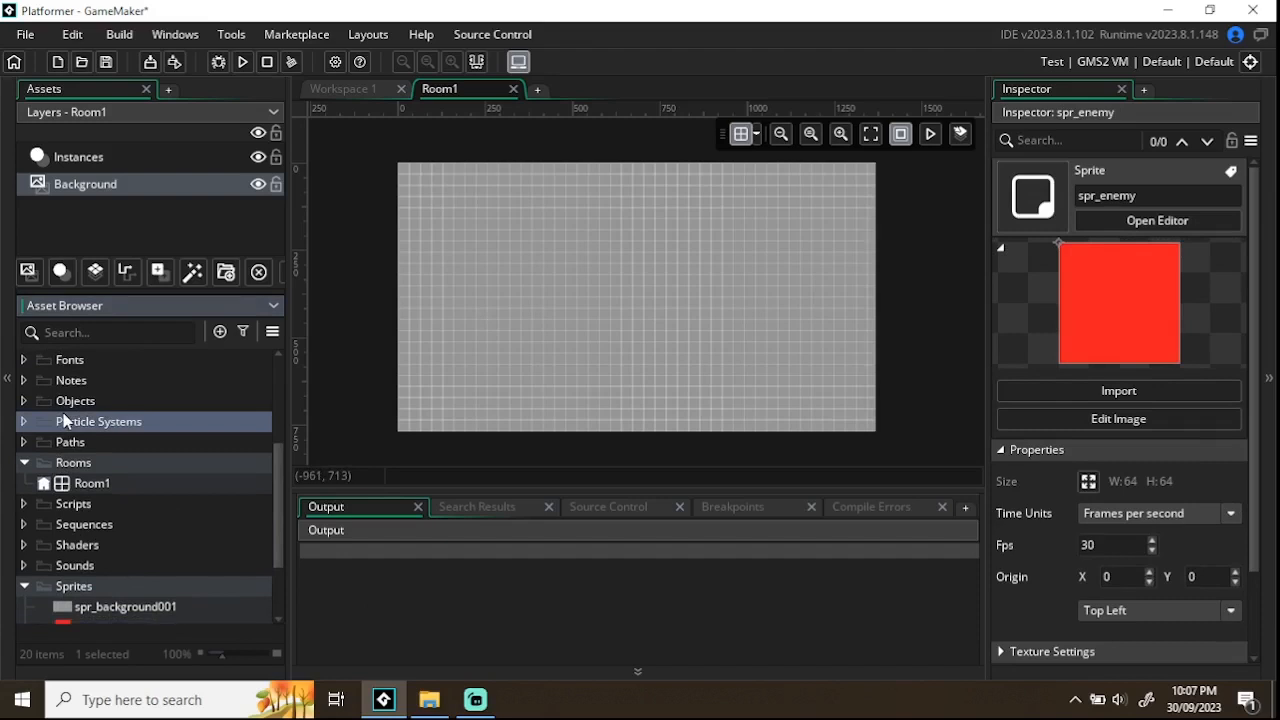